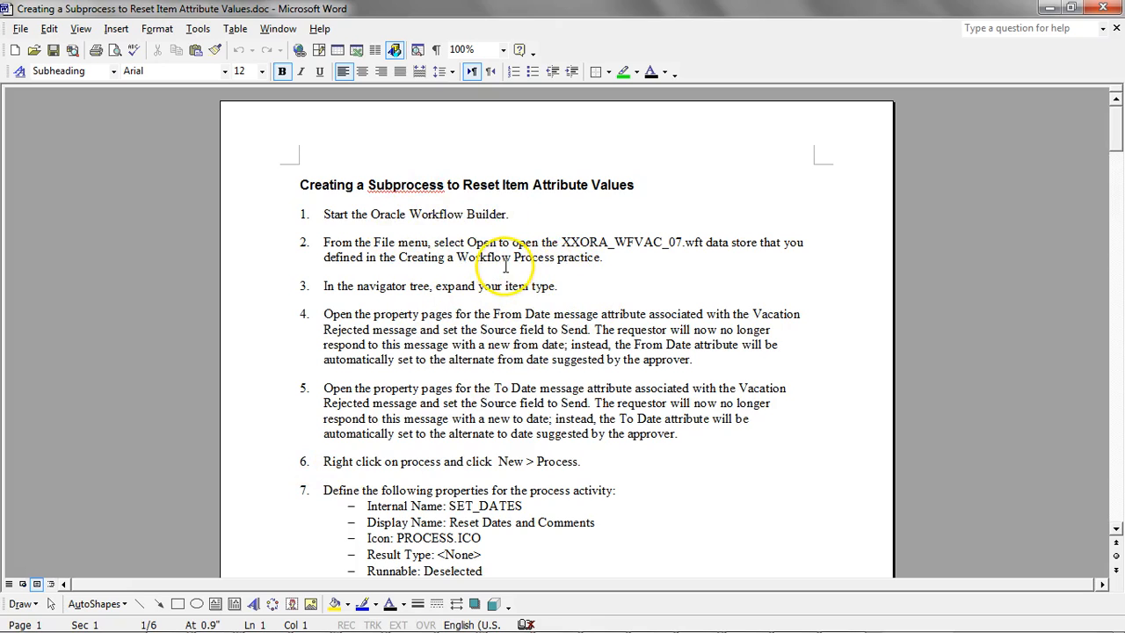
Step: Review the Vacation Proposal item type in Oracle Workflow Builder and read the From Date attribute instruction in the Word document
key("alt+Tab")
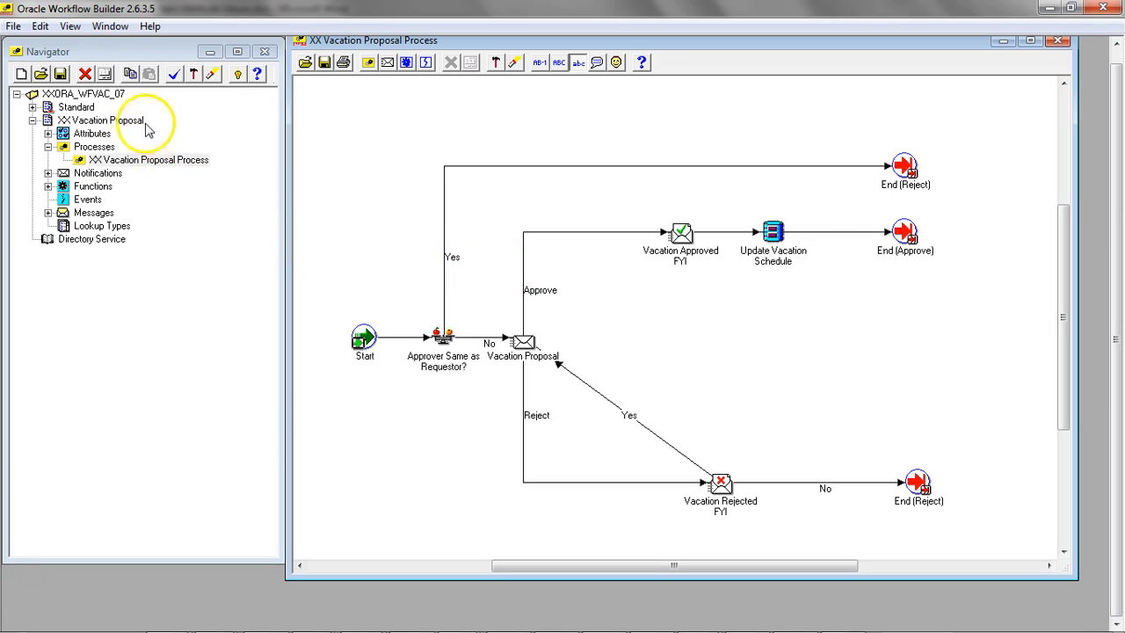
left_click(102, 94)
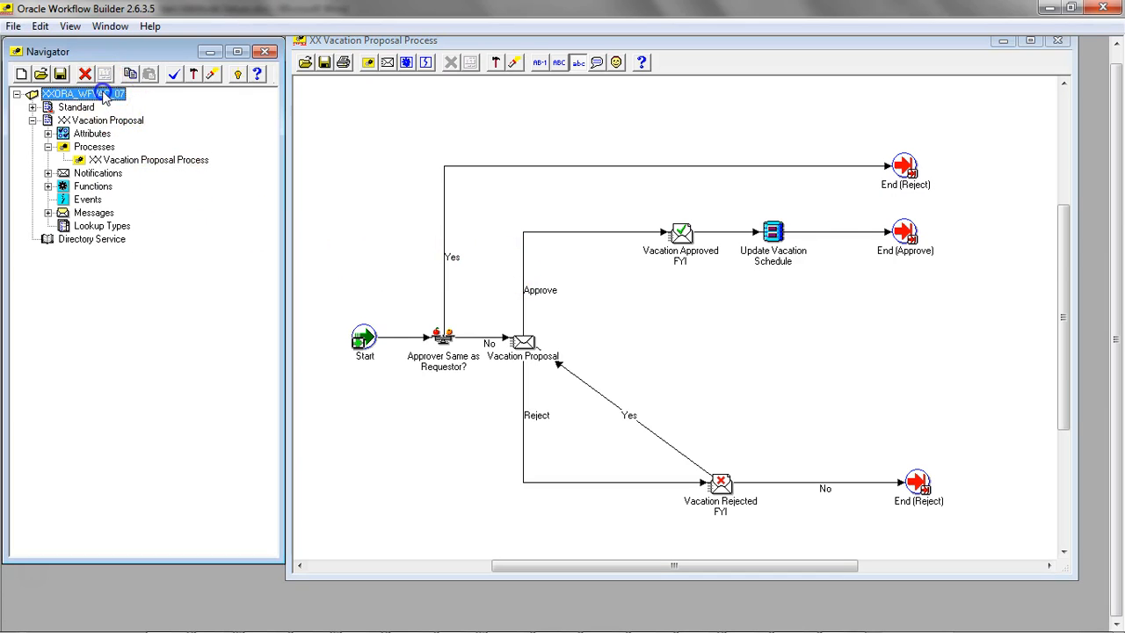
double_click(127, 165)
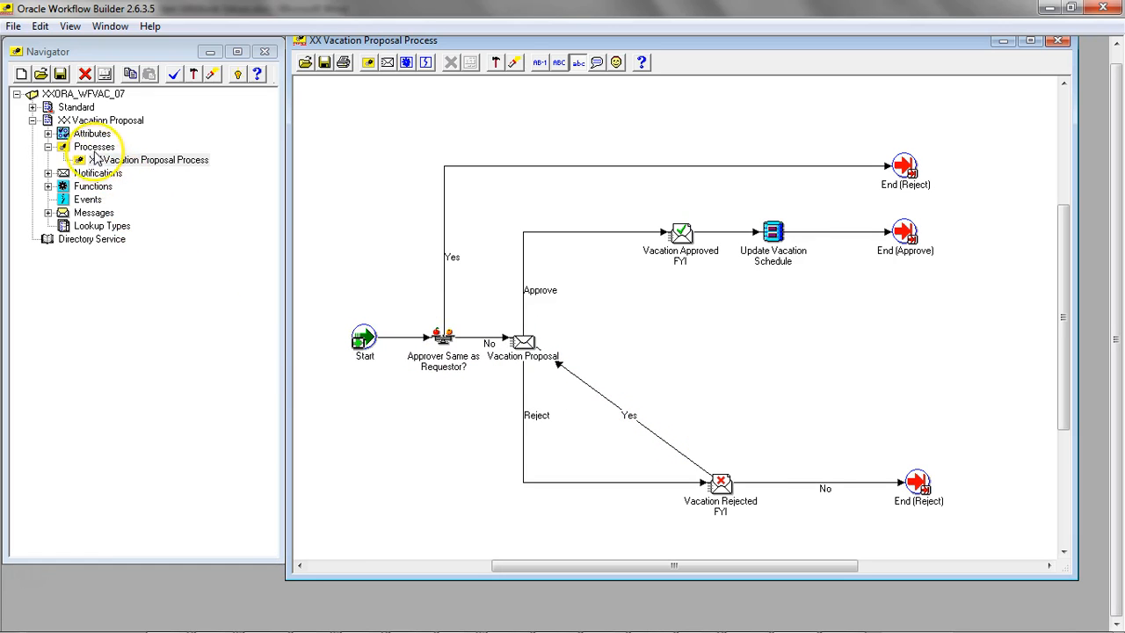
key("alt+Tab")
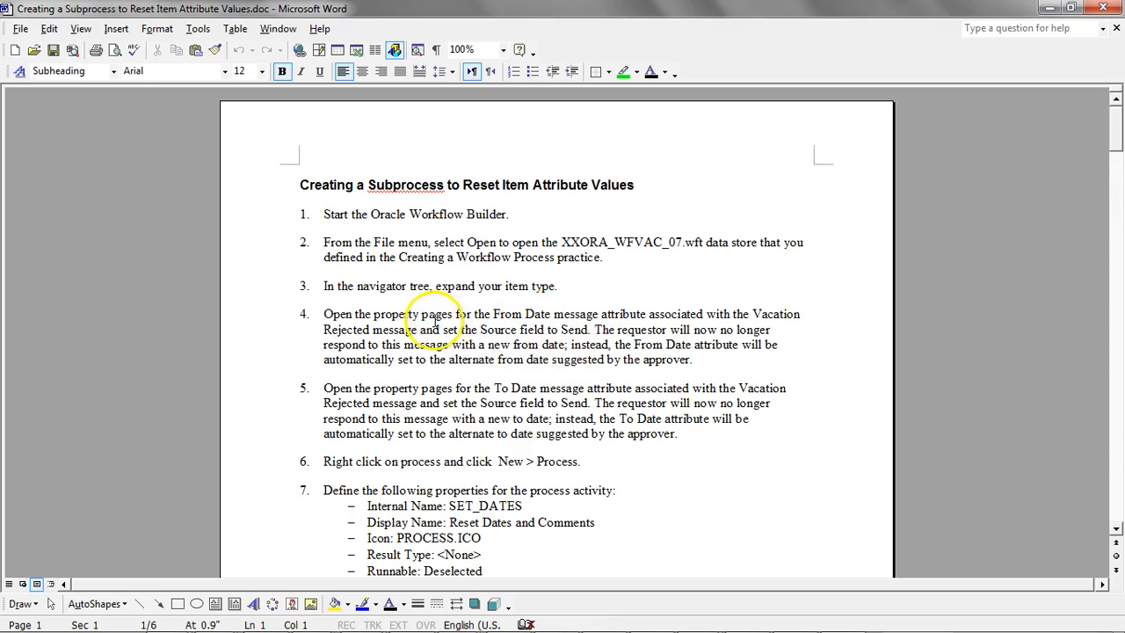
left_click_drag(494, 314, 719, 325)
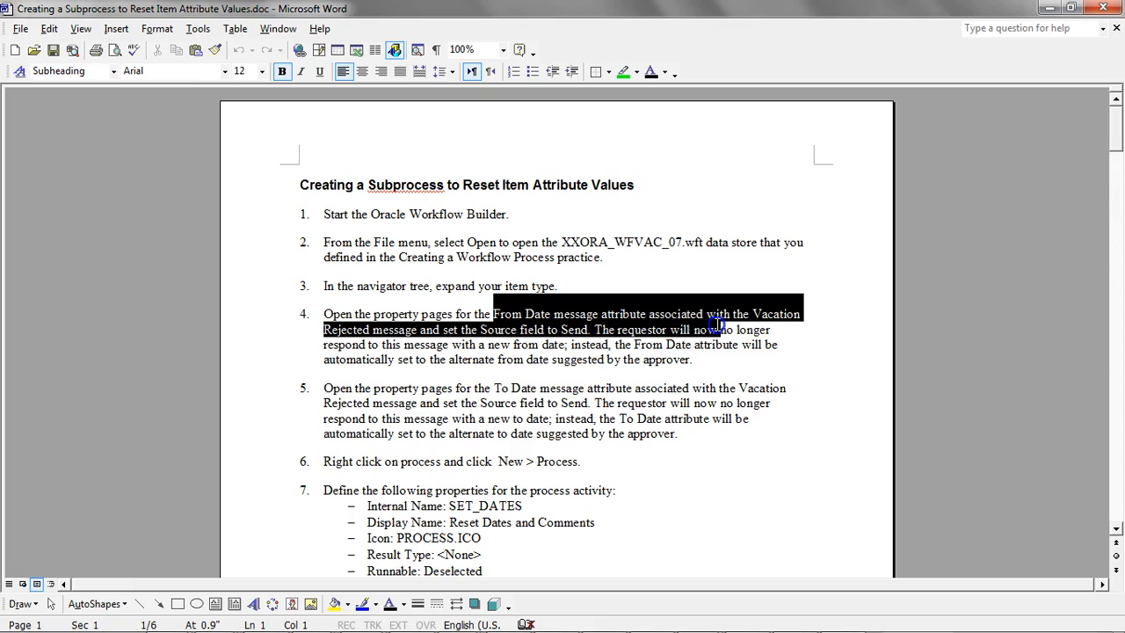
left_click(595, 314)
left_click(596, 330)
Step: In Oracle Workflow Builder, check the Source settings of the From Date and To Date attributes under Vacation Rejected FYI Message
key("alt+Tab")
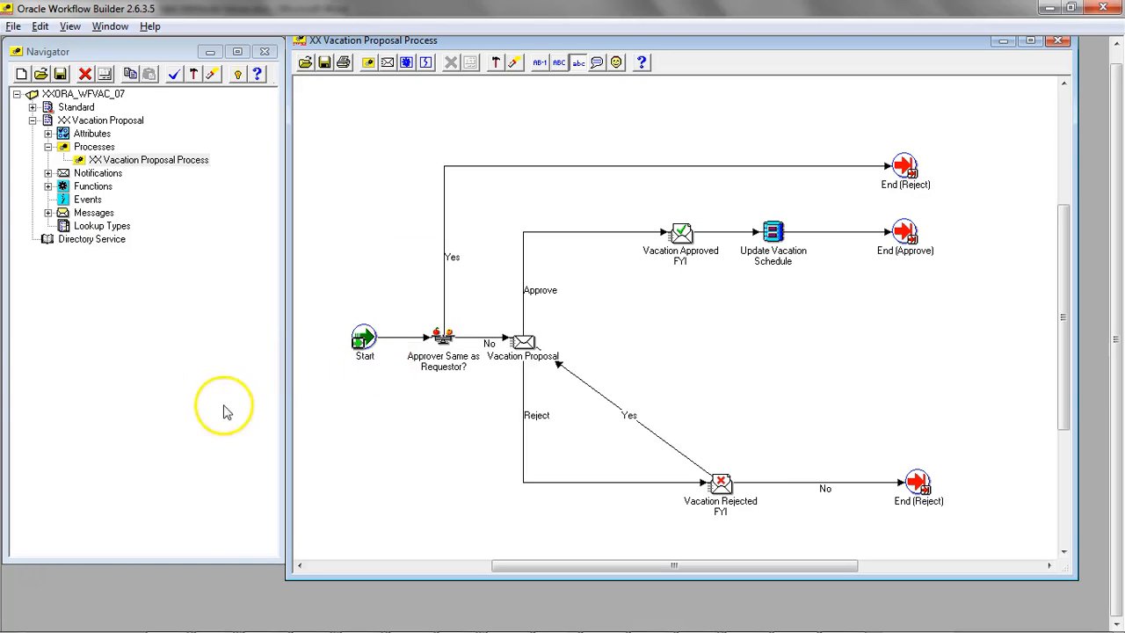
left_click(48, 213)
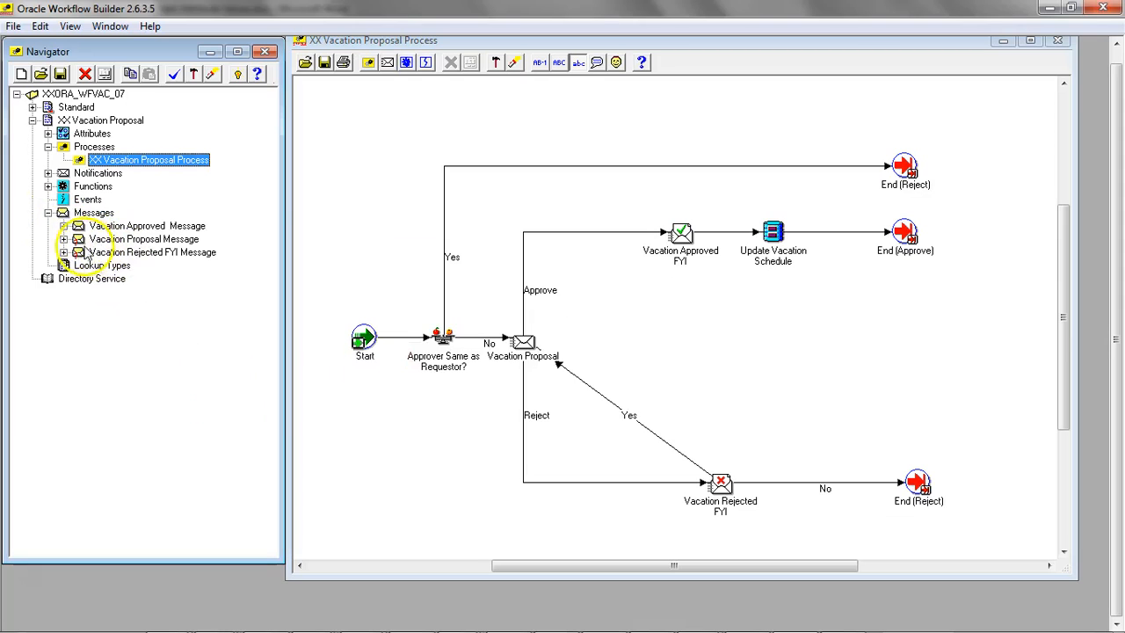
left_click(63, 252)
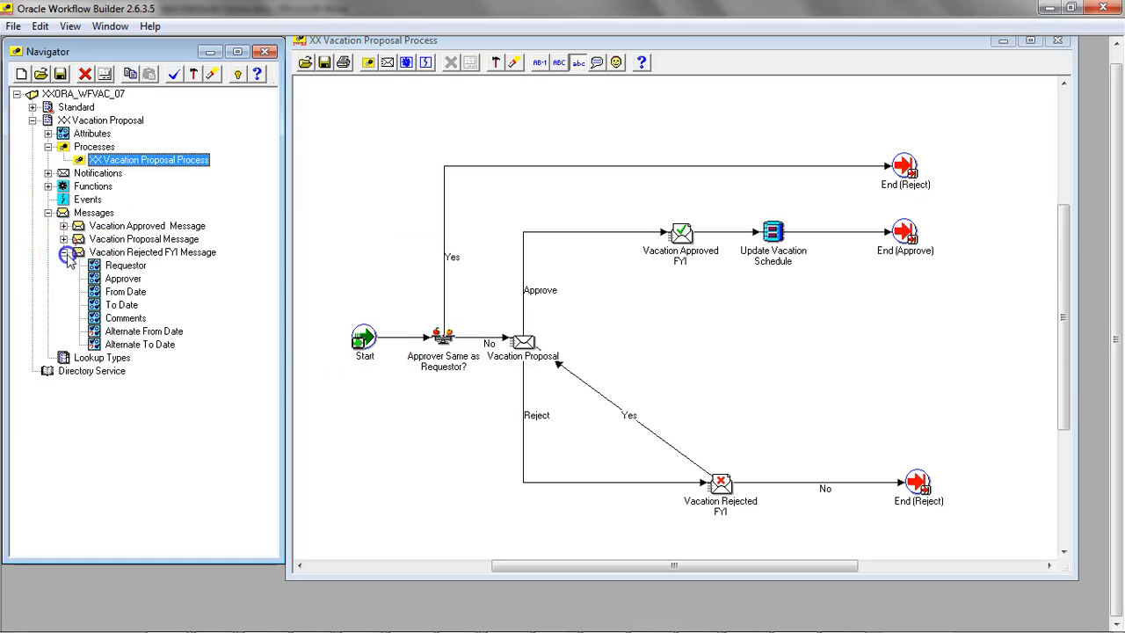
double_click(127, 293)
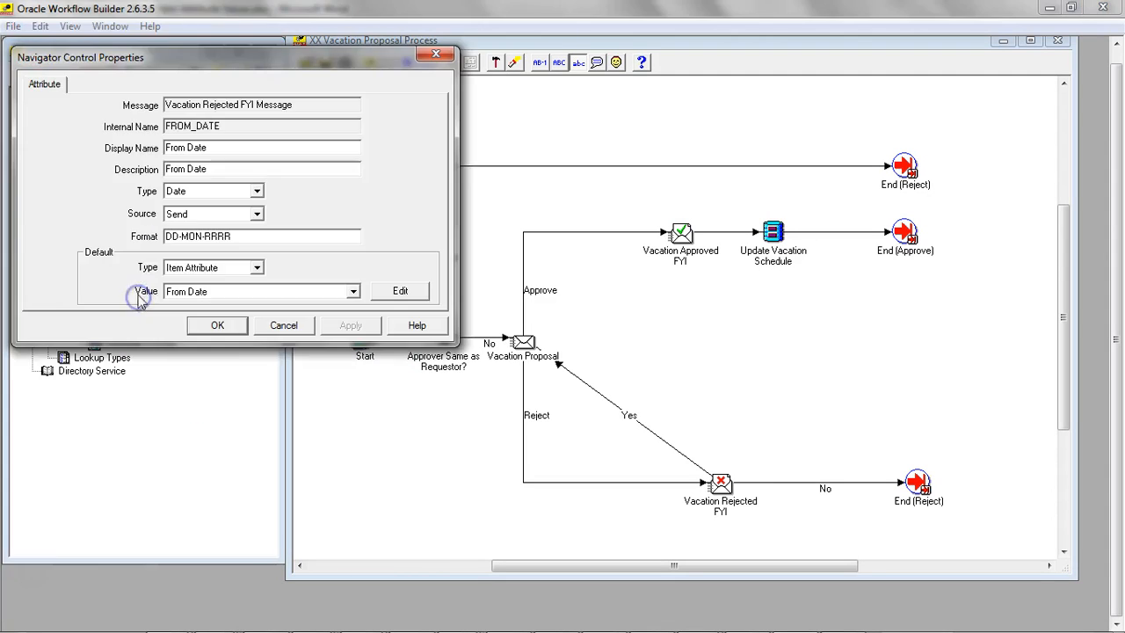
left_click(284, 326)
left_click(126, 305)
double_click(125, 305)
left_click(291, 325)
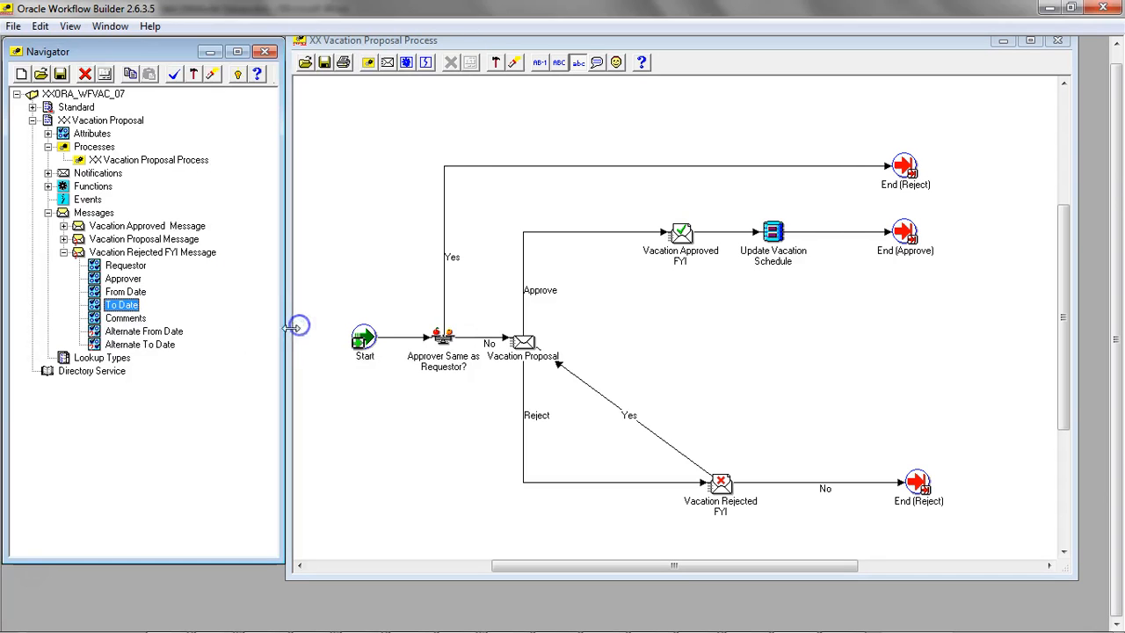
Step: Check the Source settings of the Alternate From Date and Alternate To Date attributes of Vacation Rejected FYI Message
double_click(147, 333)
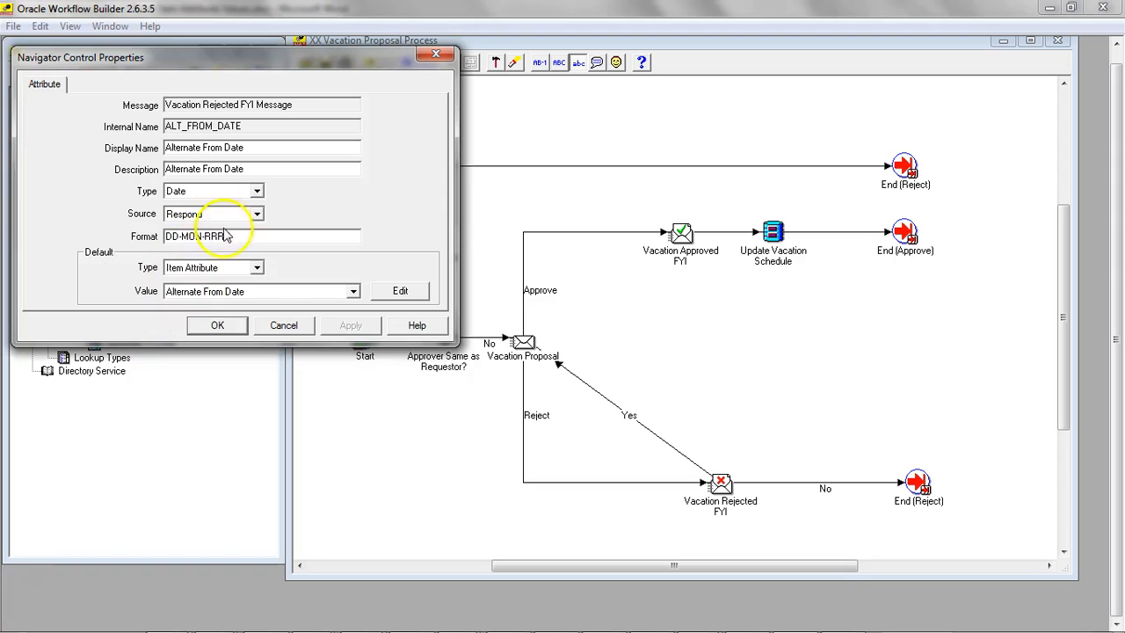
left_click(284, 326)
left_click(138, 358)
double_click(141, 355)
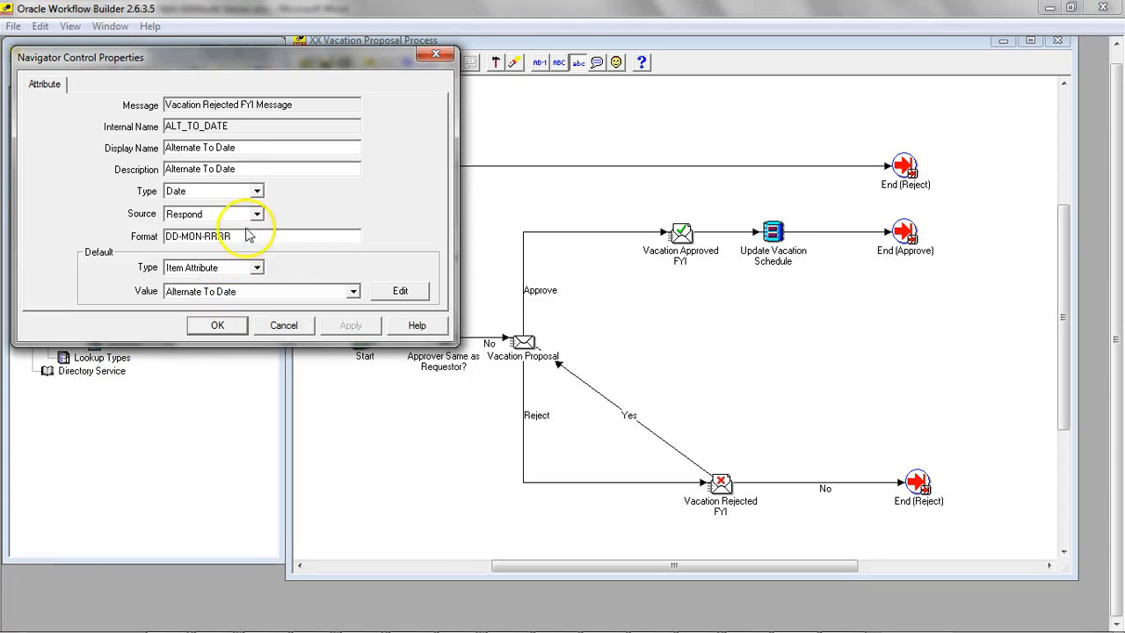
left_click(275, 326)
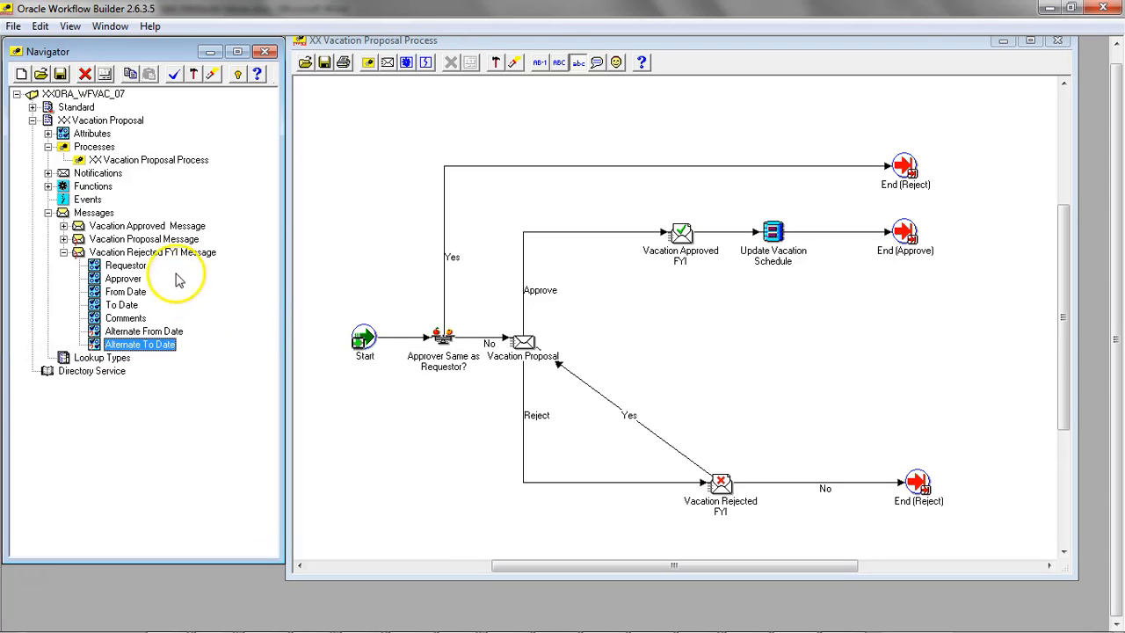
Step: Create a new process under Vacation Proposal and enter the internal name SET_DATES from the Word instructions
right_click(111, 150)
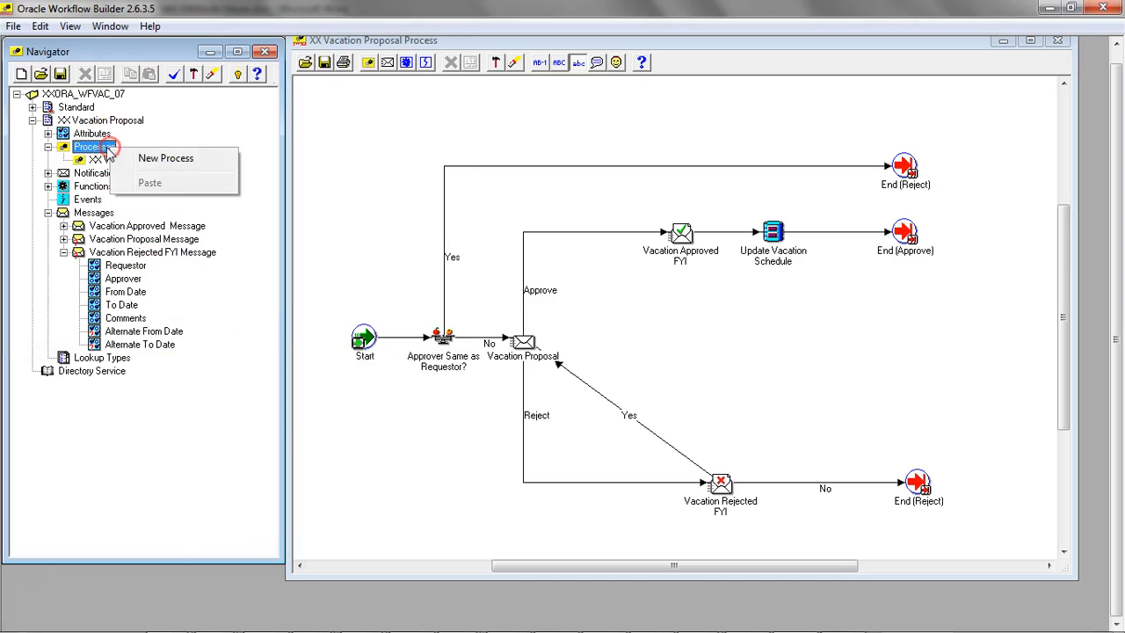
left_click(191, 159)
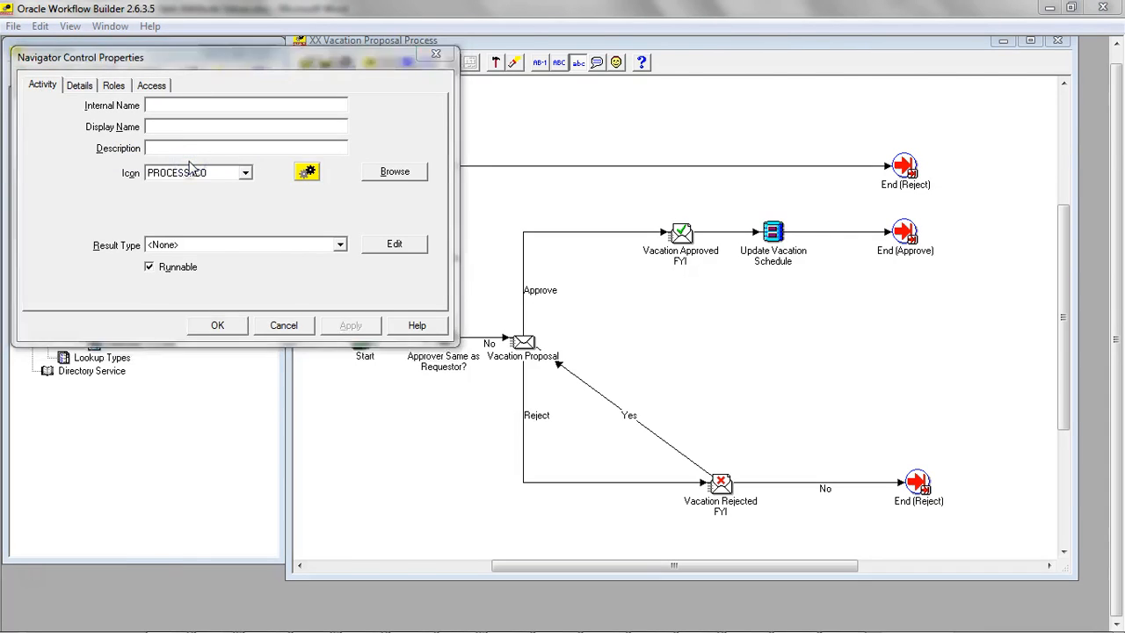
key("alt+Tab")
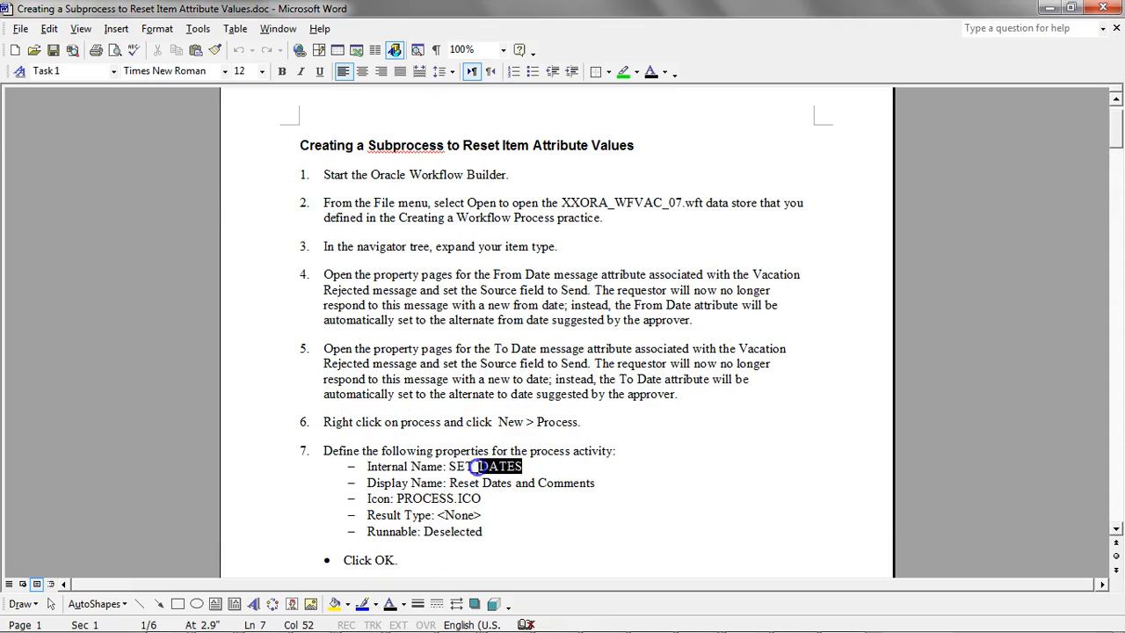
type("c")
key("ctrl+z")
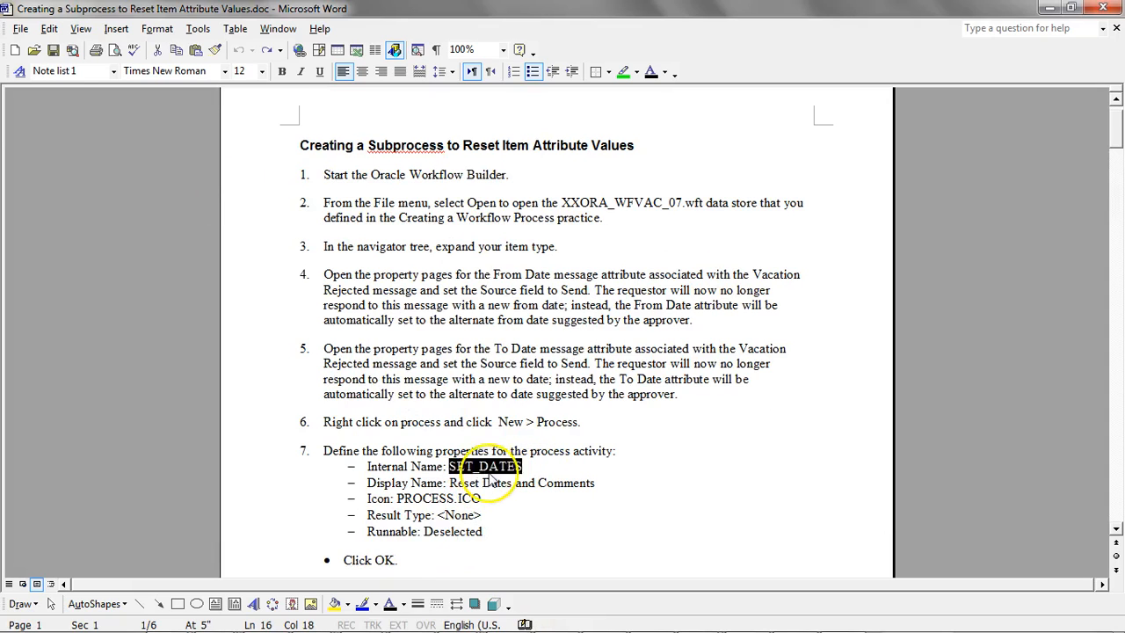
key("alt+Tab")
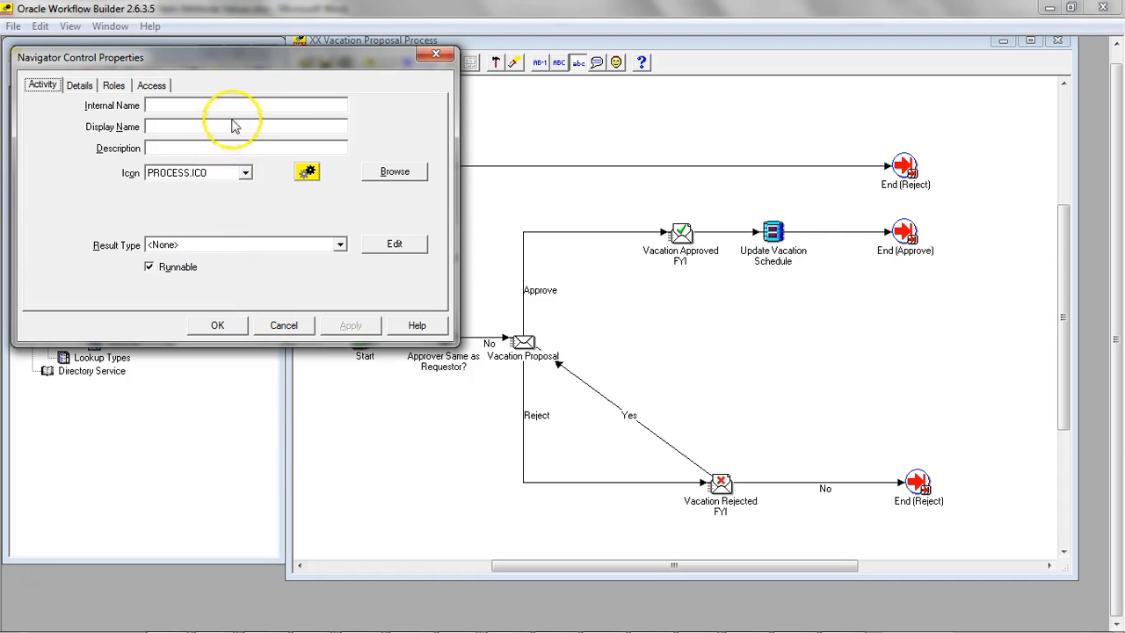
left_click(237, 104)
type("SET_DATES")
Step: Copy "Reset Dates and Comments" from the Word instructions into the process's display name and let the description match it
key("alt+Tab")
left_click_drag(595, 483, 448, 483)
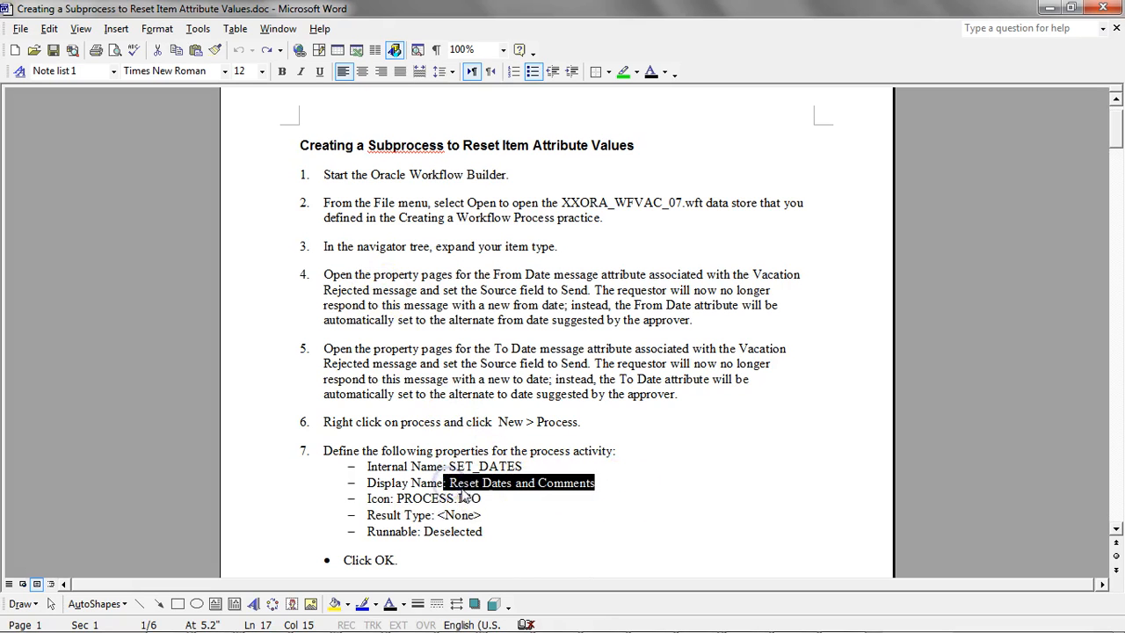
key("ctrl+c")
key("alt+Tab")
key("ctrl+v")
key("Tab")
key("Tab")
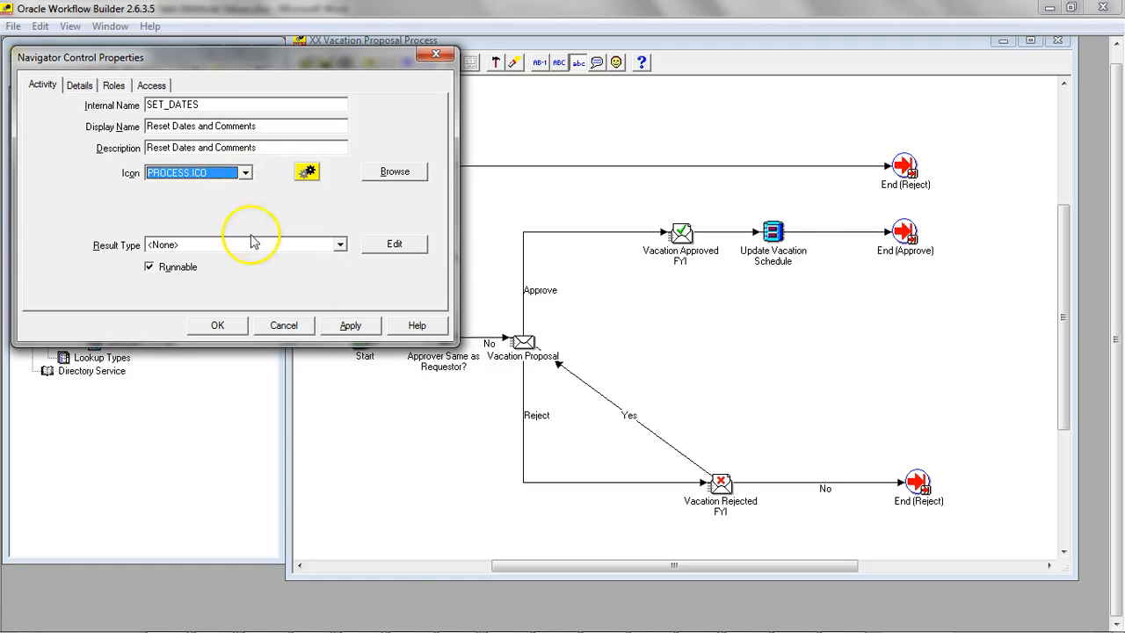
Step: Check the remaining properties against the Word instructions, make the process non-runnable, and save its properties
key("alt+Tab")
key("alt+Tab")
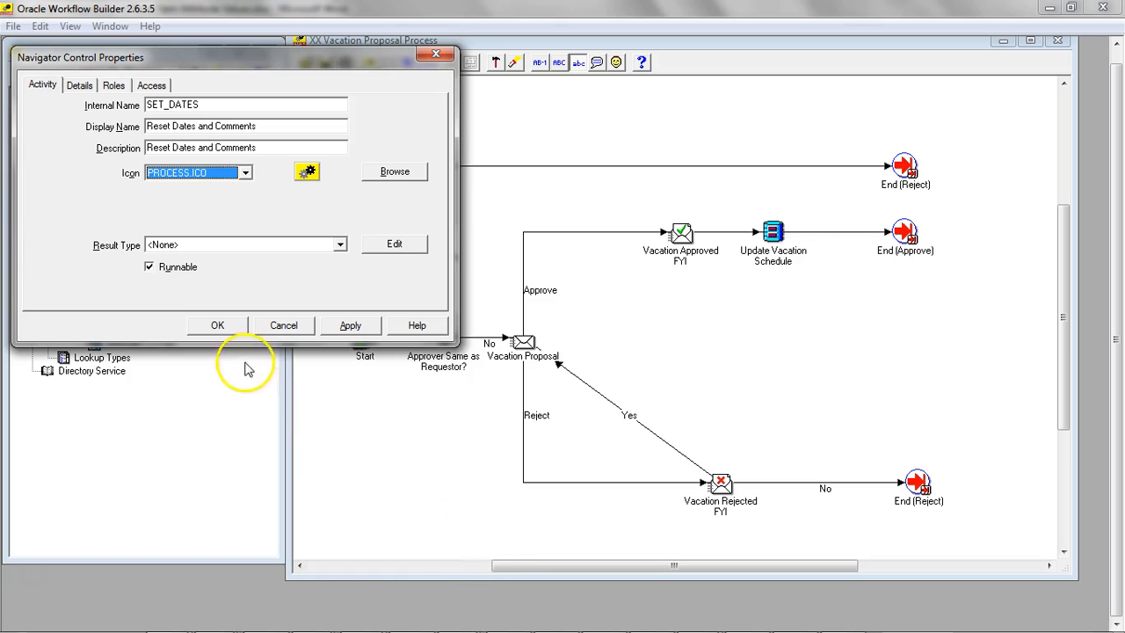
key("alt+Tab")
key("alt+Tab")
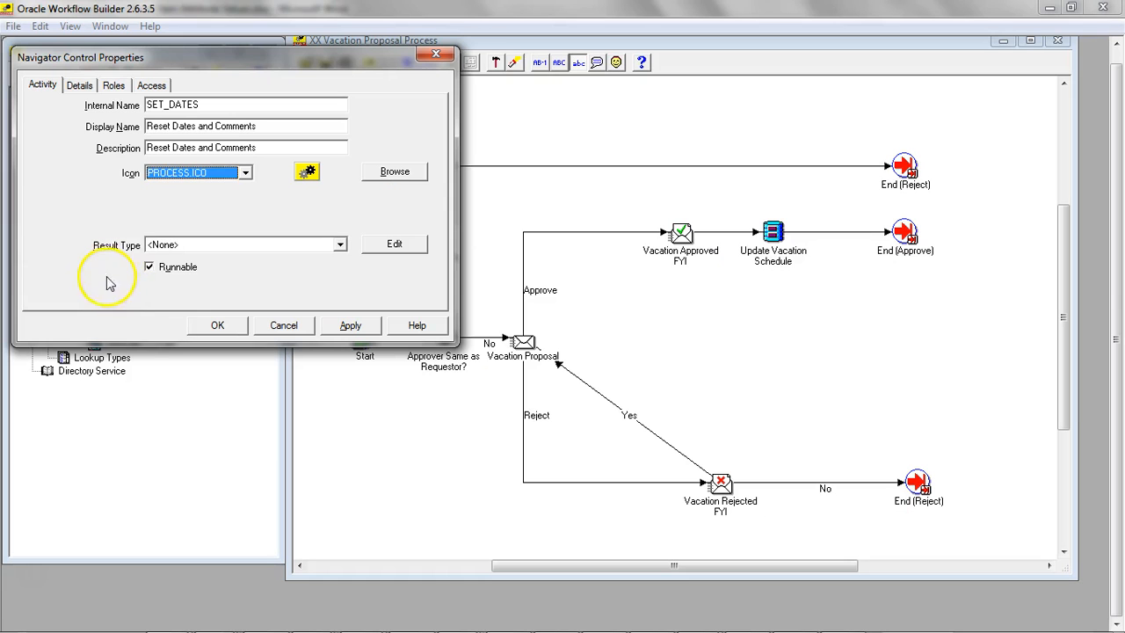
left_click(151, 268)
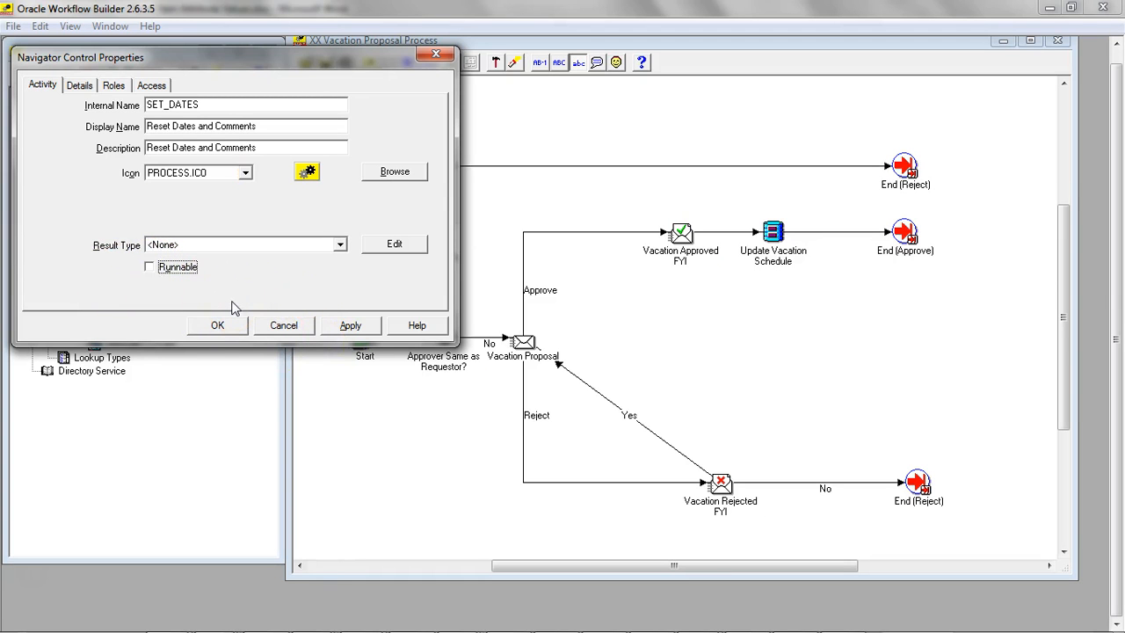
left_click(356, 326)
left_click(220, 326)
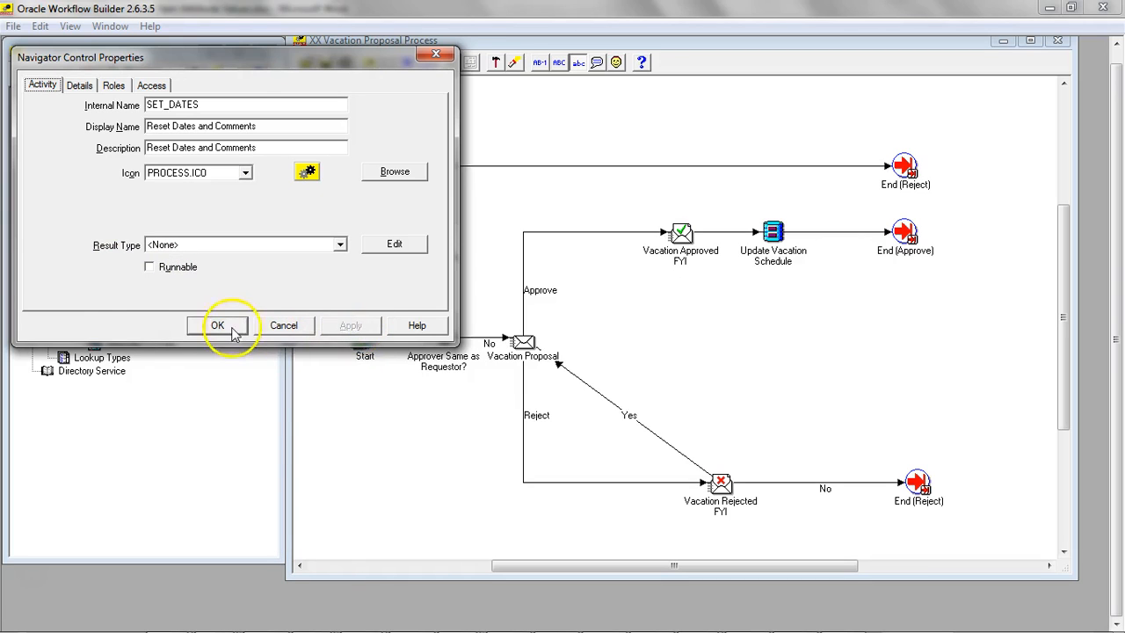
Step: Add Reset Dates and Comments to the Vacation Proposal Process diagram and delete the Yes transition from Vacation Rejected FYI to Vacation Proposal
left_click_drag(140, 160, 659, 395)
left_click(573, 375)
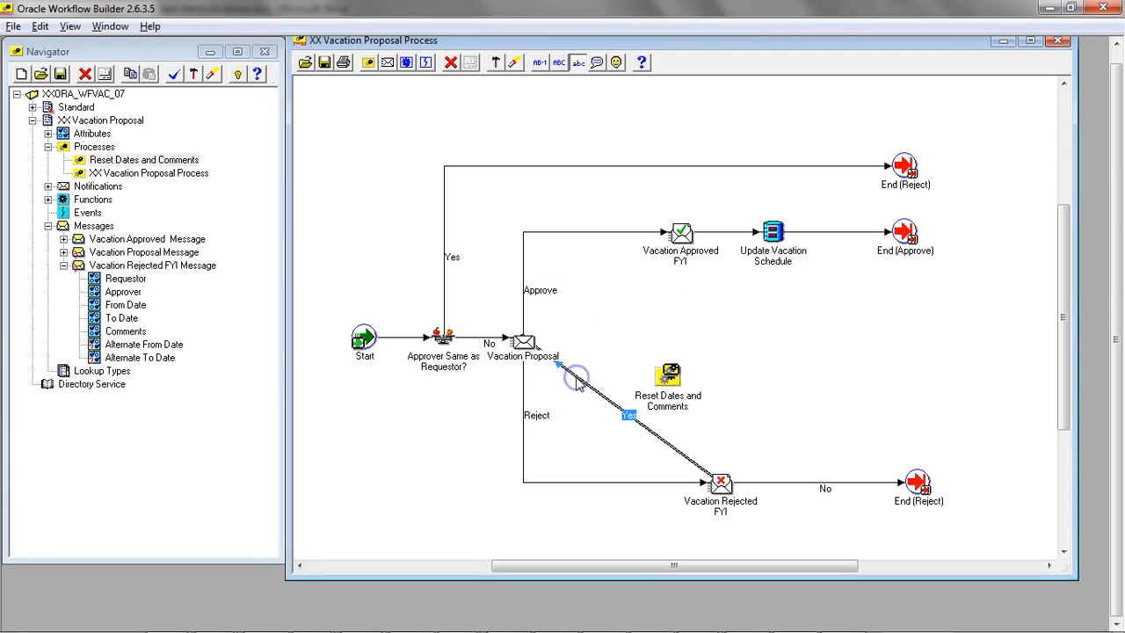
key("Delete")
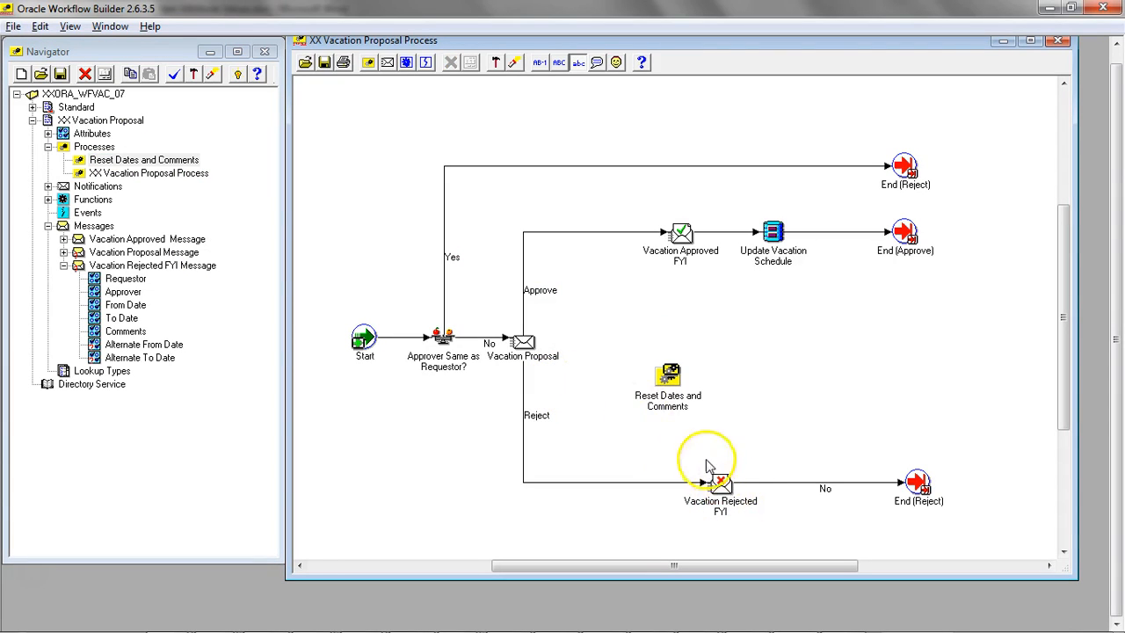
Step: Move Reset Dates and Comments directly above Vacation Rejected FYI and draw a Yes transition from the notification to it
left_click(666, 376)
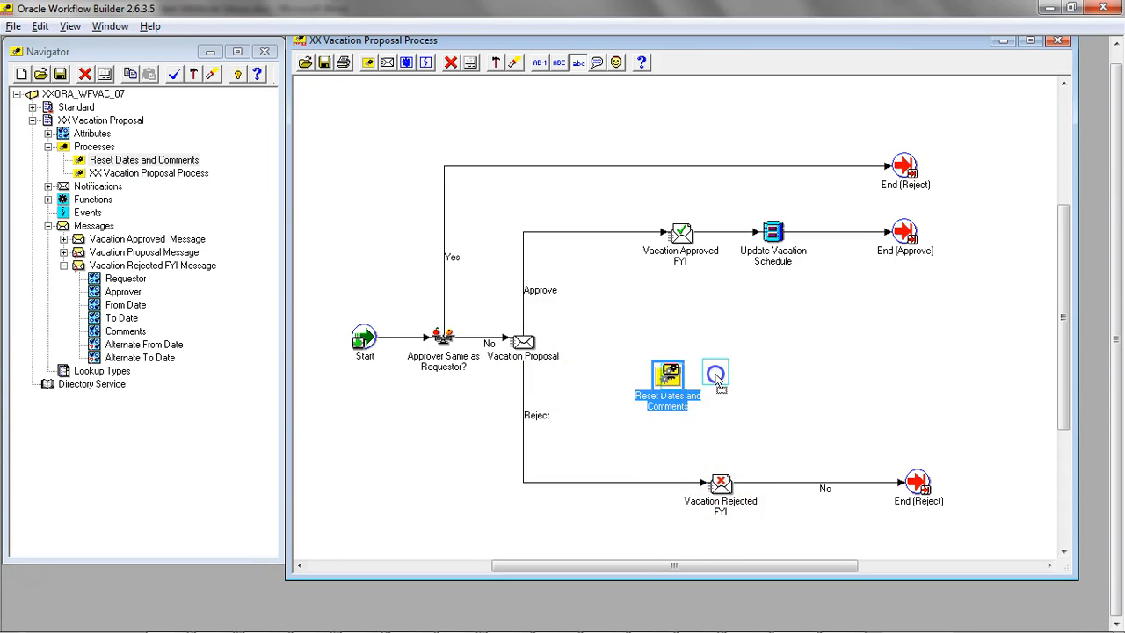
left_click_drag(722, 376, 723, 377)
left_click_drag(721, 481, 718, 378)
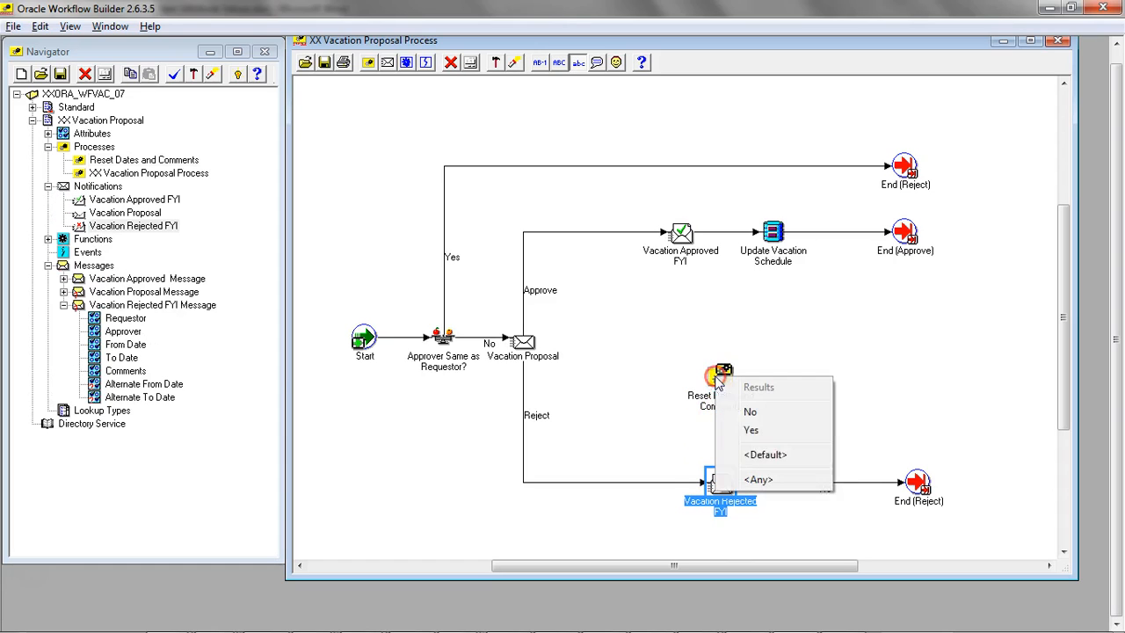
left_click(764, 431)
Step: Draw a transition from Reset Dates and Comments to Vacation Proposal and level the two nodes
left_click_drag(722, 372, 718, 351)
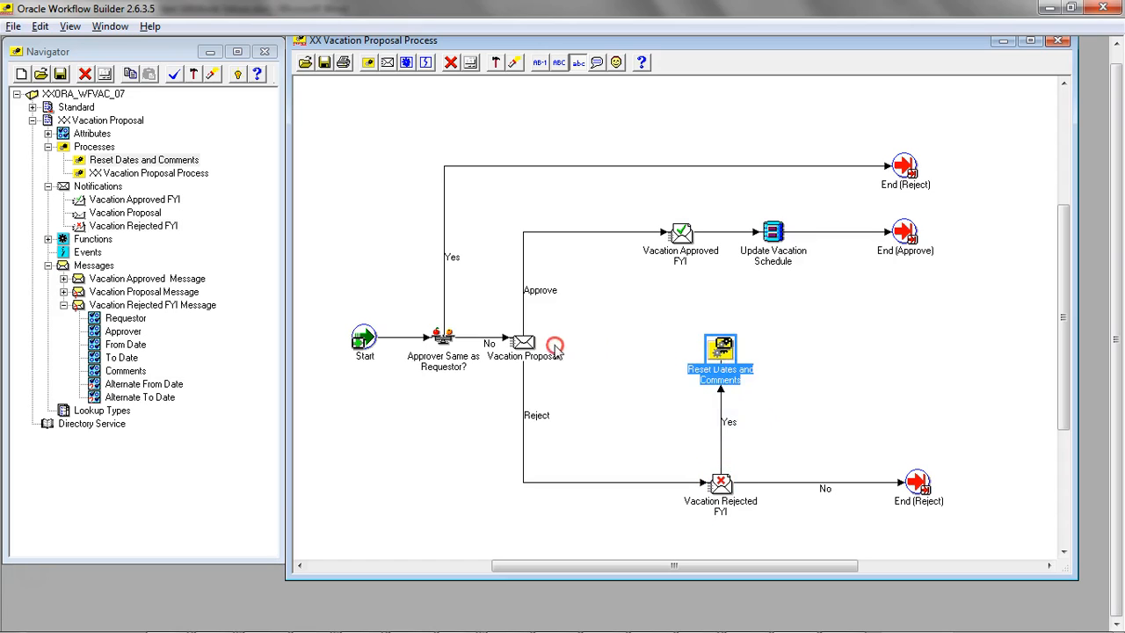
left_click(732, 349)
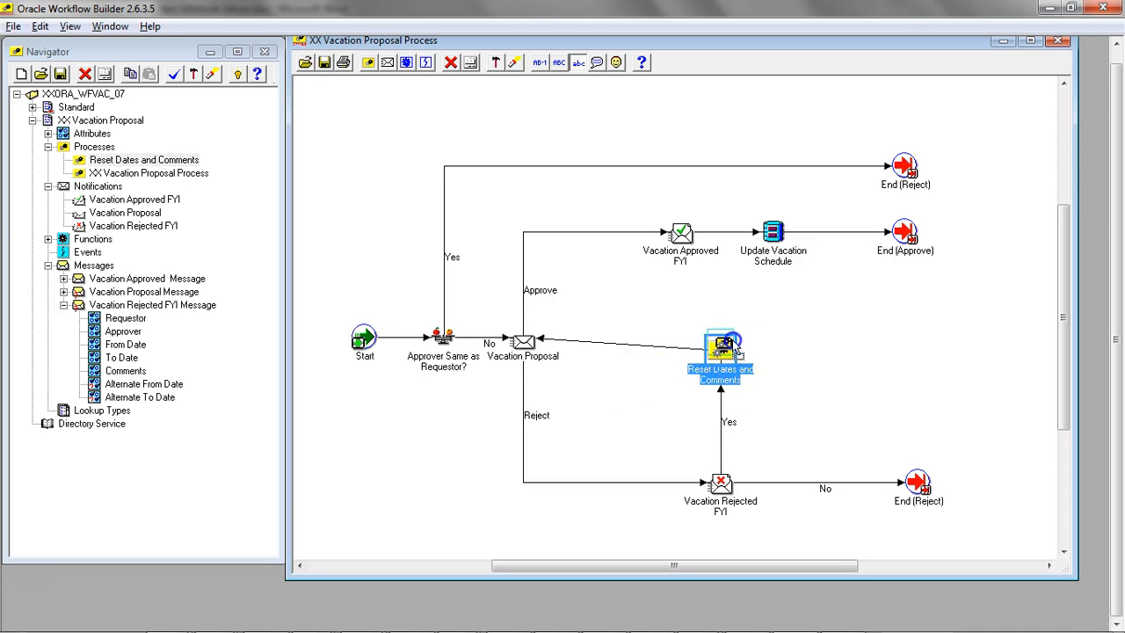
left_click_drag(734, 348, 734, 338)
left_click(832, 406)
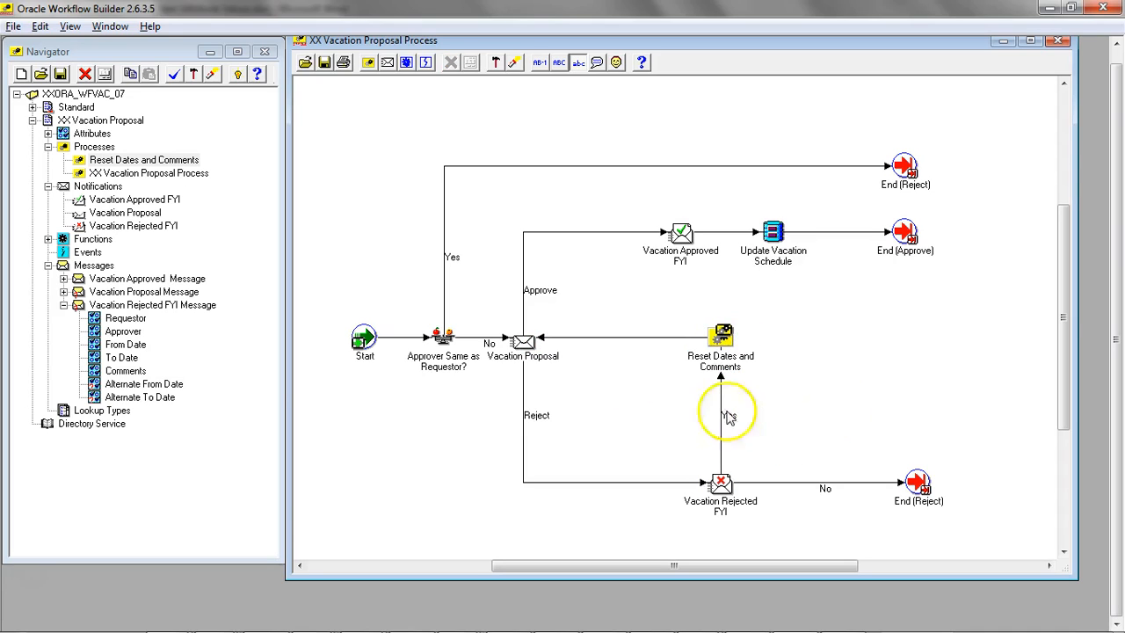
Step: Delete the Yes transition into Reset Dates and Comments and its transition to Vacation Proposal
left_click(720, 338)
left_click(725, 436)
key("Delete")
left_click(628, 343)
key("Delete")
Step: Place Reset Dates and Comments diagonally between Vacation Rejected FYI and Vacation Proposal, linking it from the former with Yes and onward to the latter
left_click(700, 366)
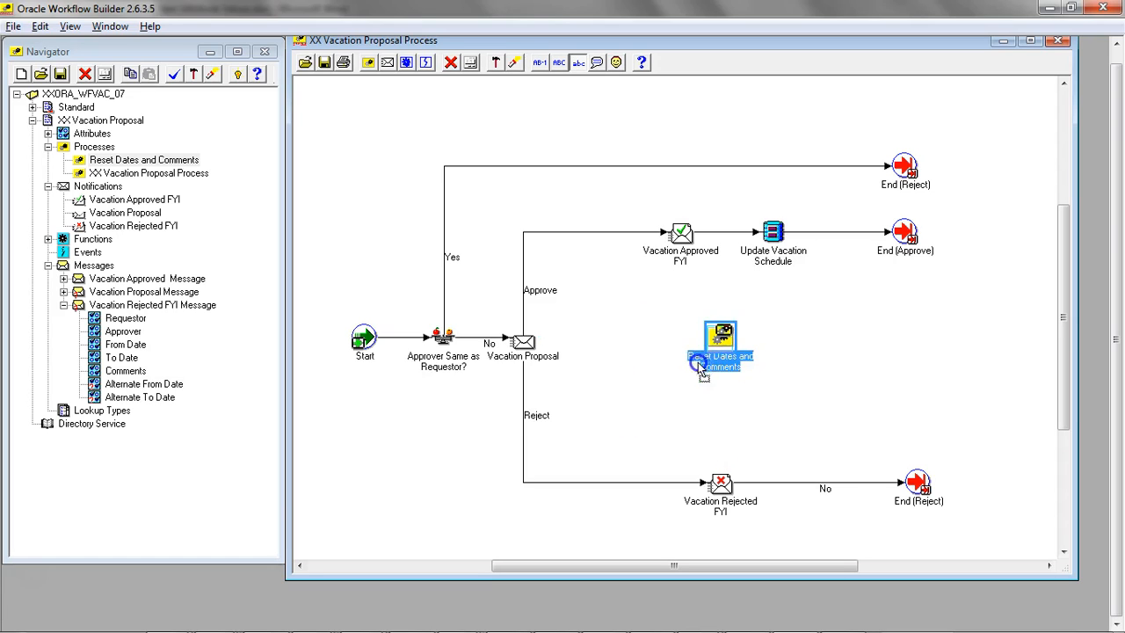
left_click_drag(651, 414, 644, 404)
left_click_drag(724, 485, 650, 411)
left_click(708, 464)
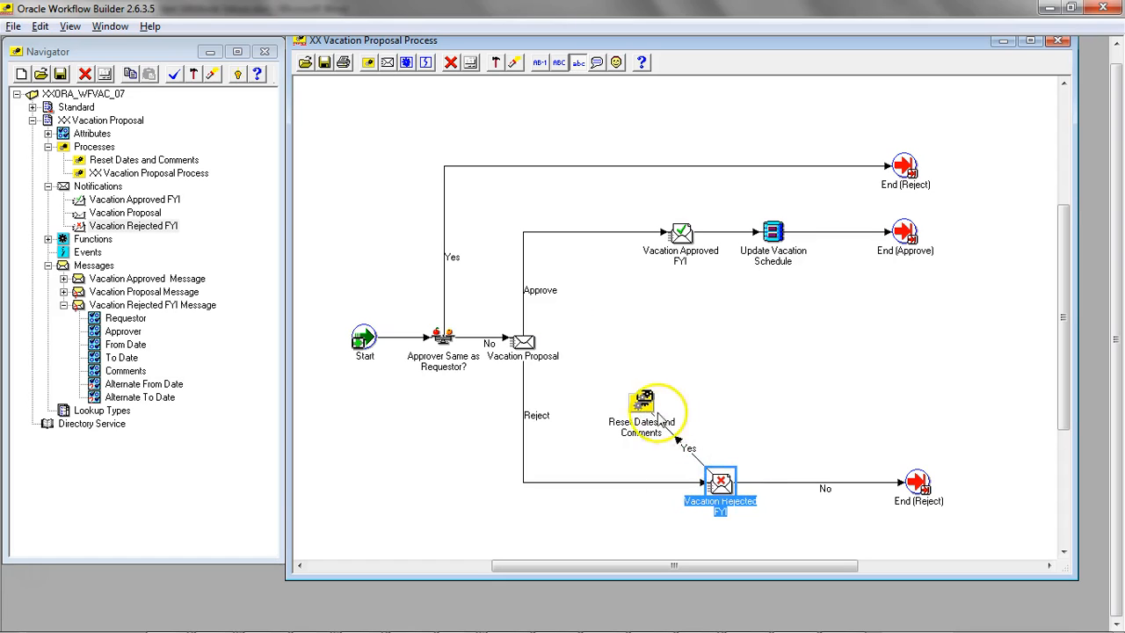
left_click(703, 340)
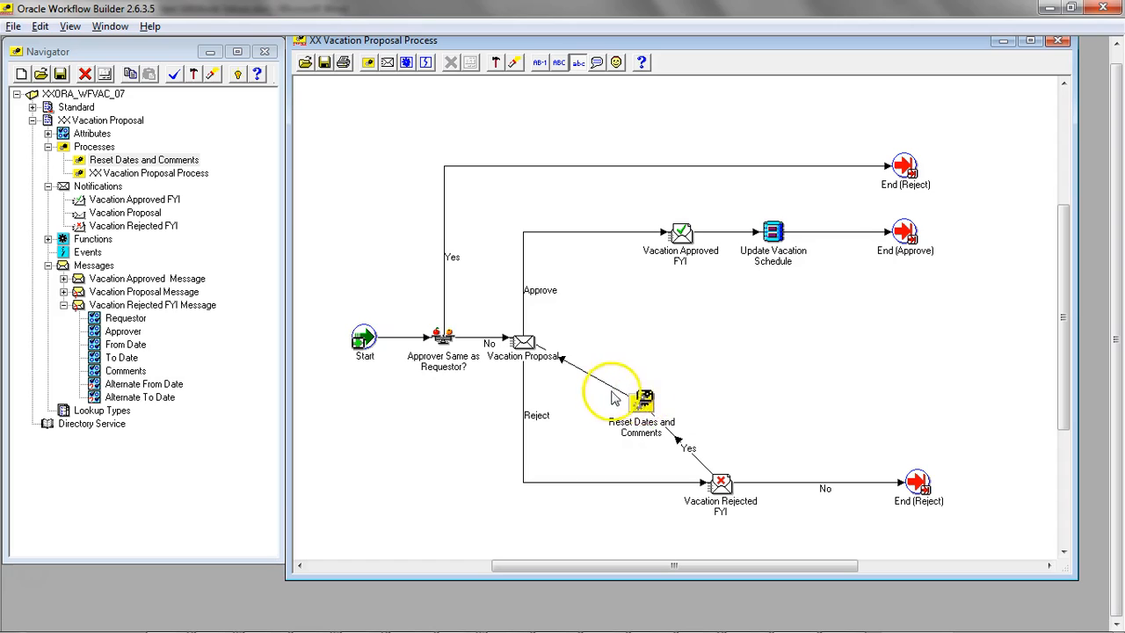
left_click_drag(640, 400, 641, 415)
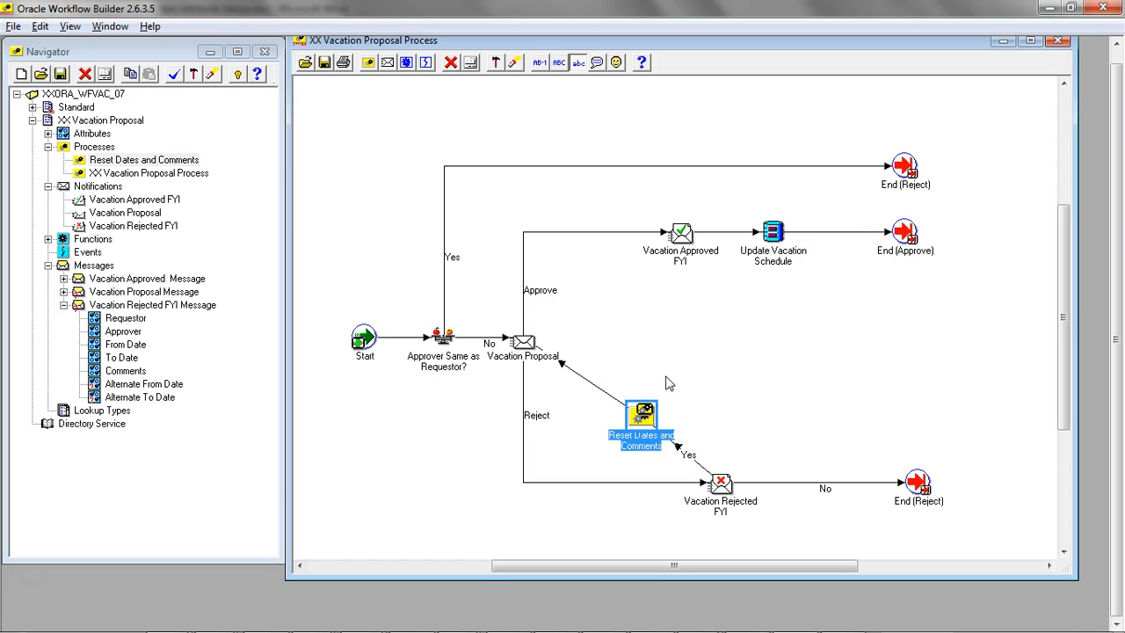
Step: Open the Reset Dates and Comments process diagram and expand the functions of the Standard item type, collapsing Vacation Proposal
mouse_move(652, 420)
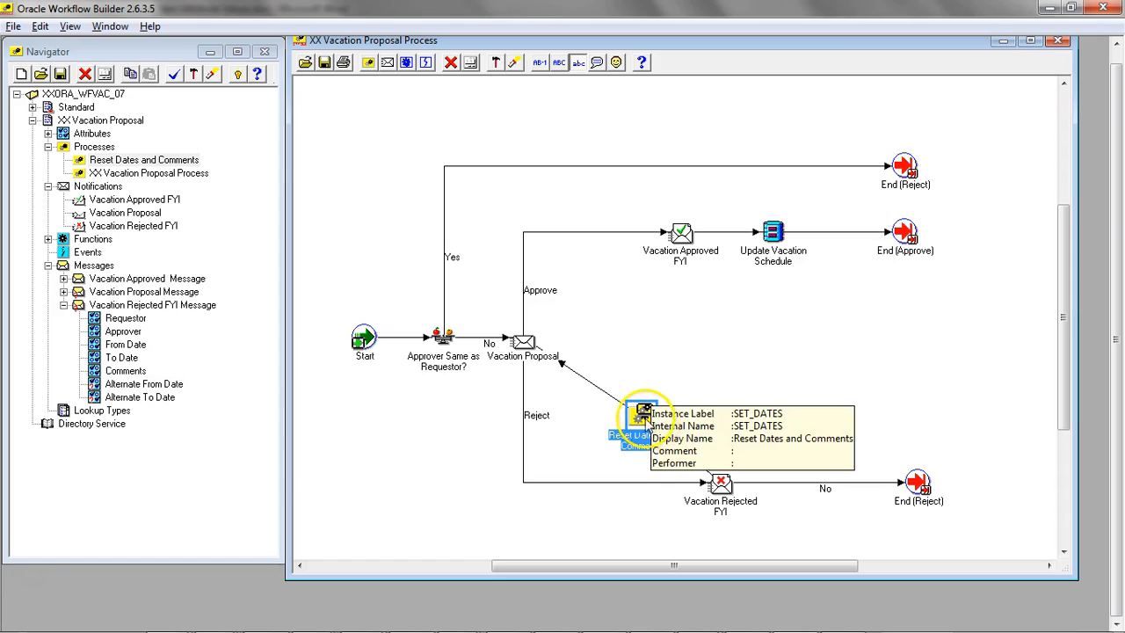
left_click(163, 160)
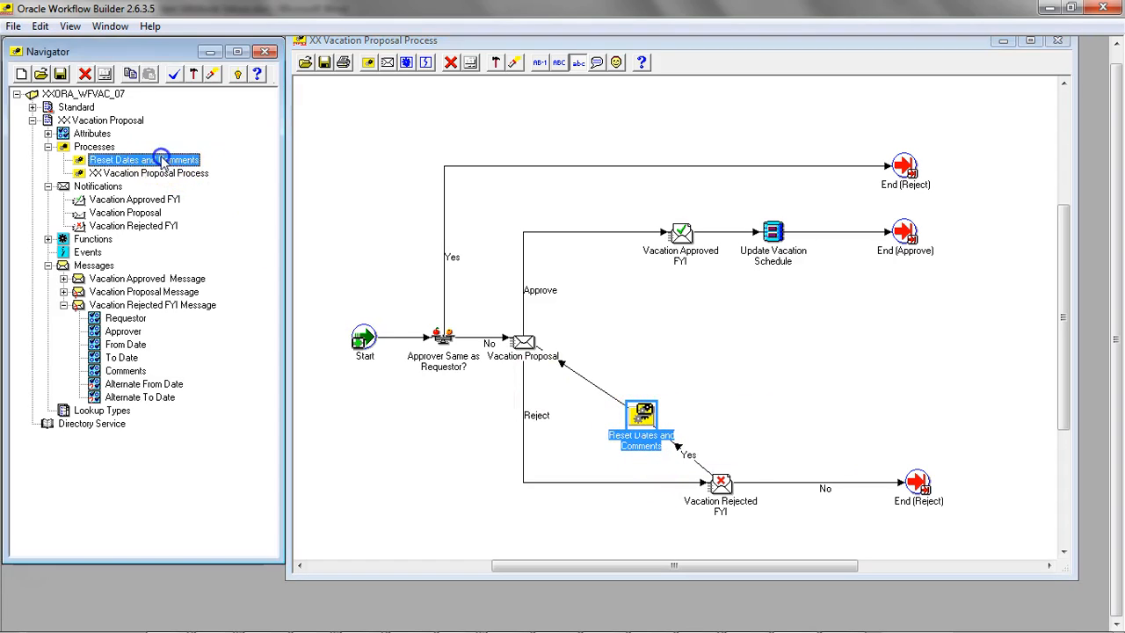
double_click(162, 160)
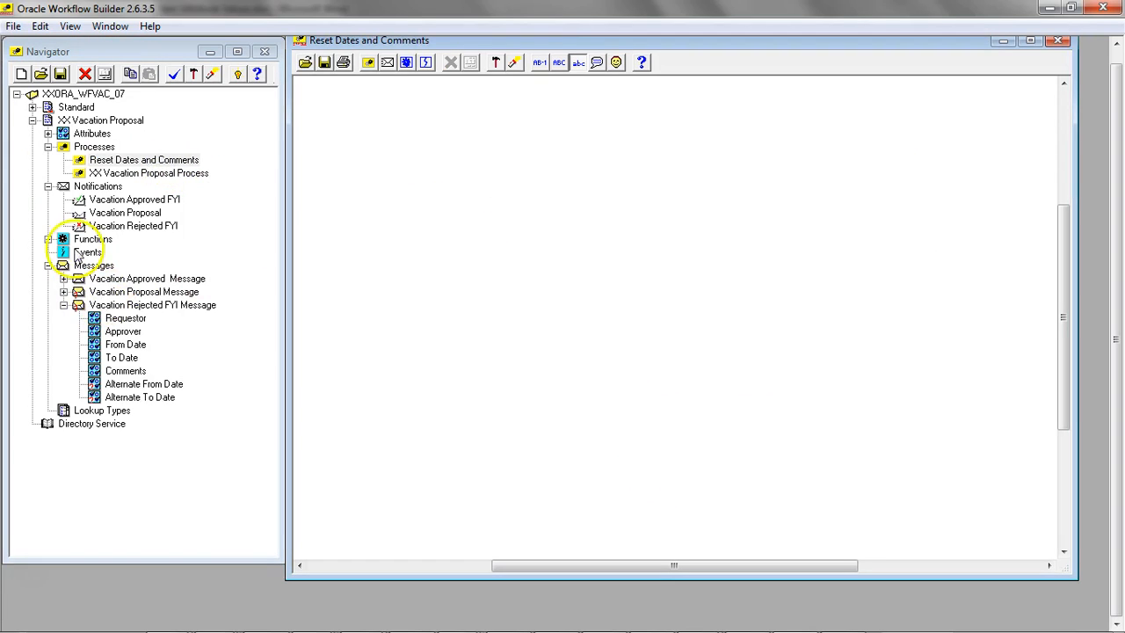
left_click(32, 107)
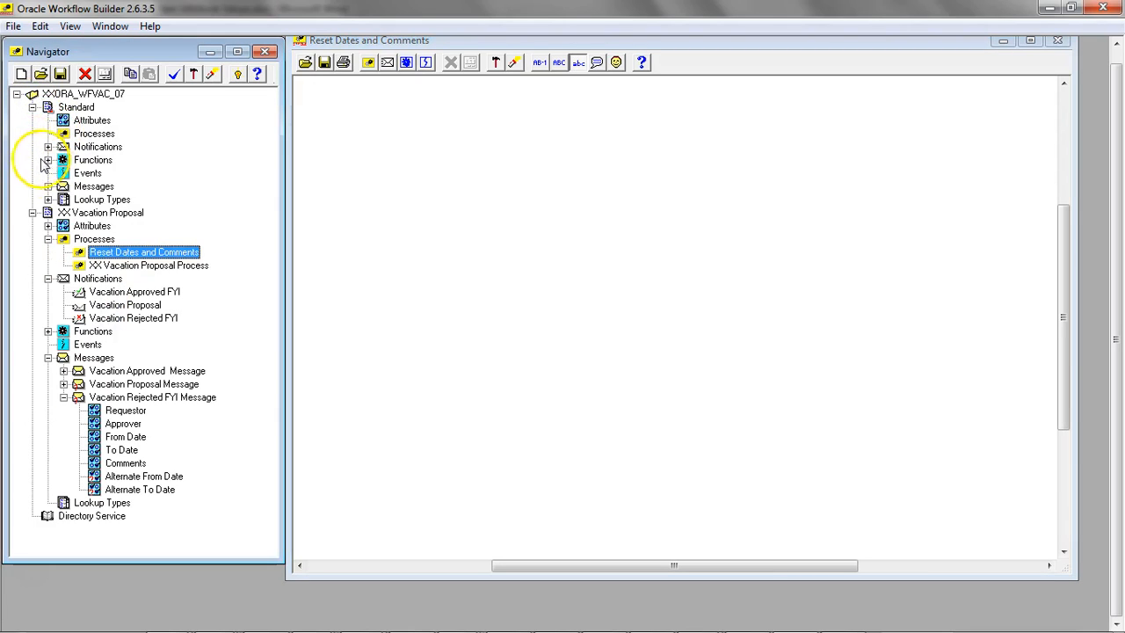
left_click(32, 212)
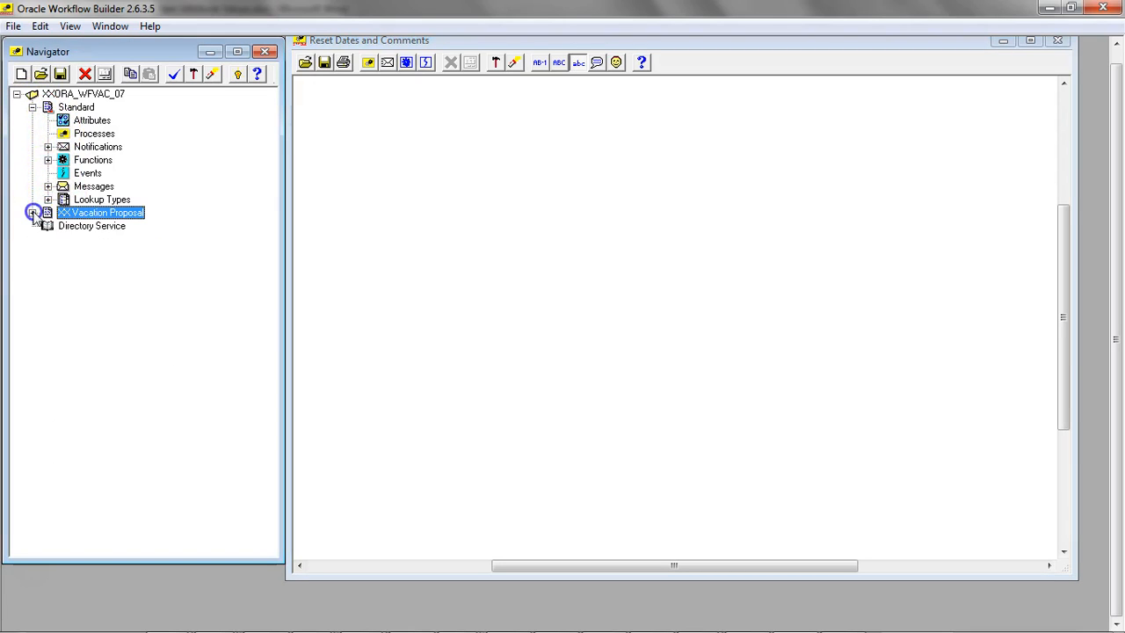
left_click(48, 160)
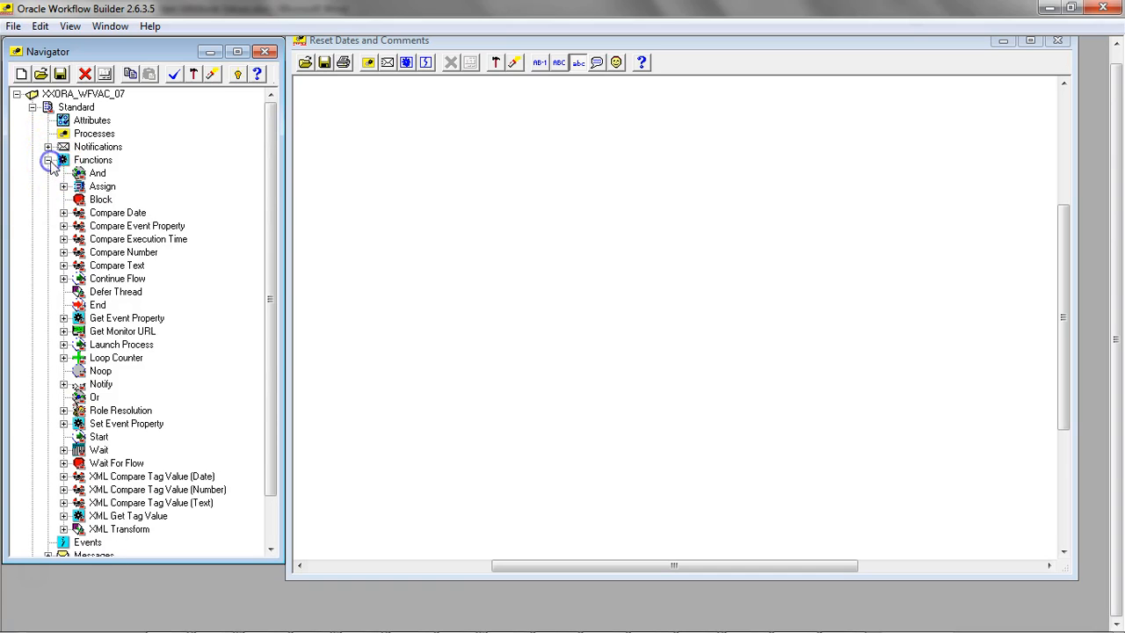
Step: Add a Start node and an End node from the Standard functions at opposite sides of the Reset Dates and Comments diagram
left_click(100, 319)
left_click(123, 424)
left_click_drag(98, 437, 402, 277)
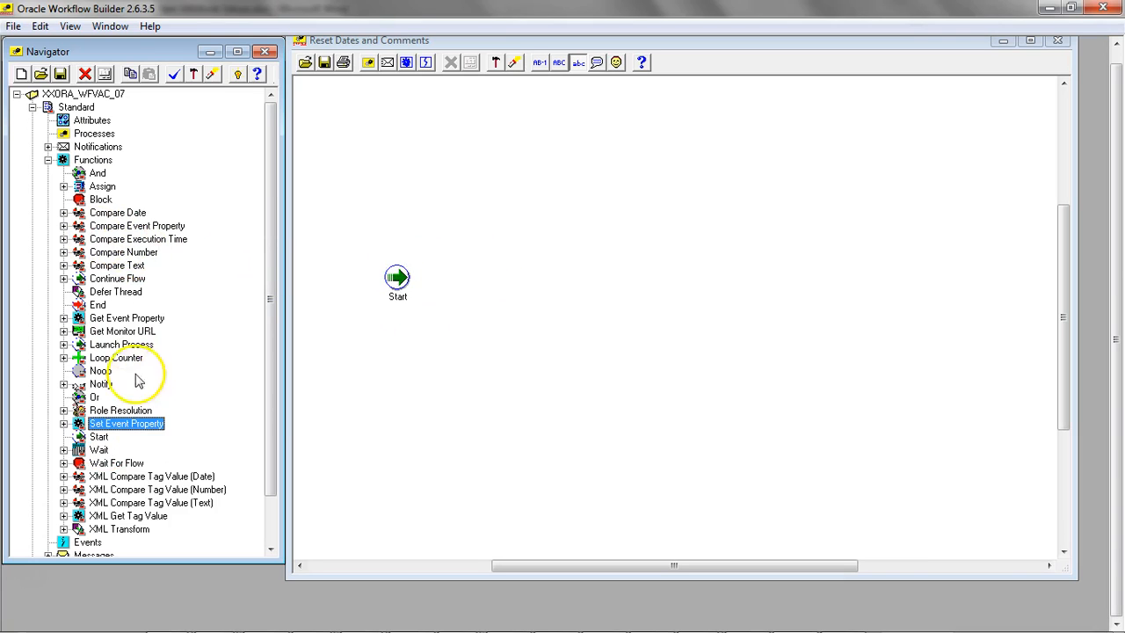
left_click(116, 318)
left_click_drag(116, 318, 947, 283)
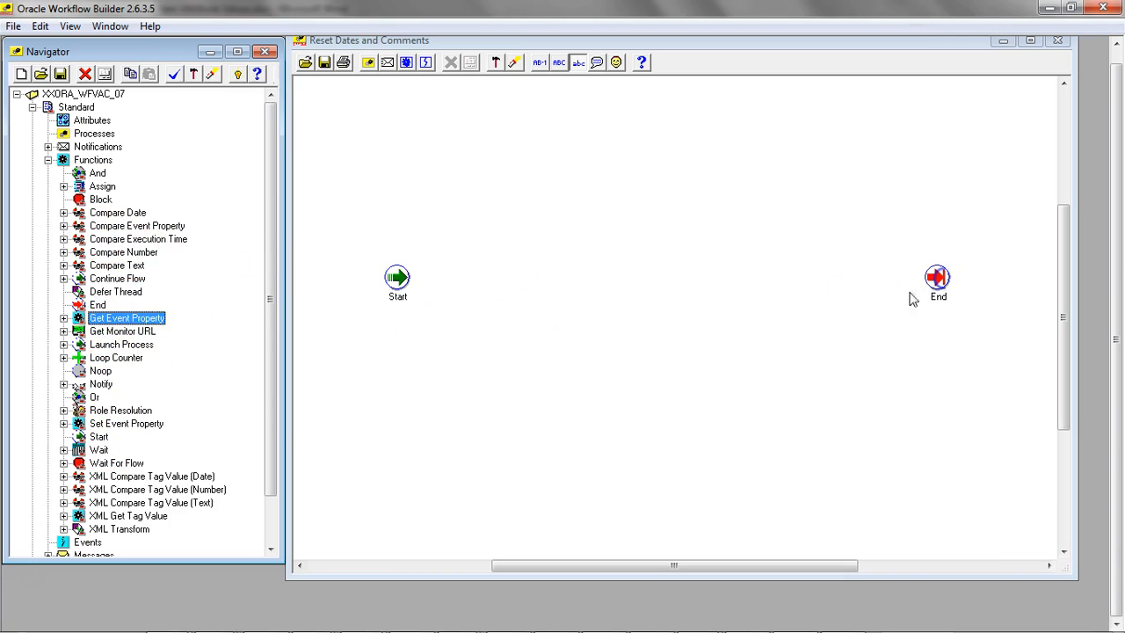
Step: Set the Start node's Start/End property to Start and apply it
double_click(400, 280)
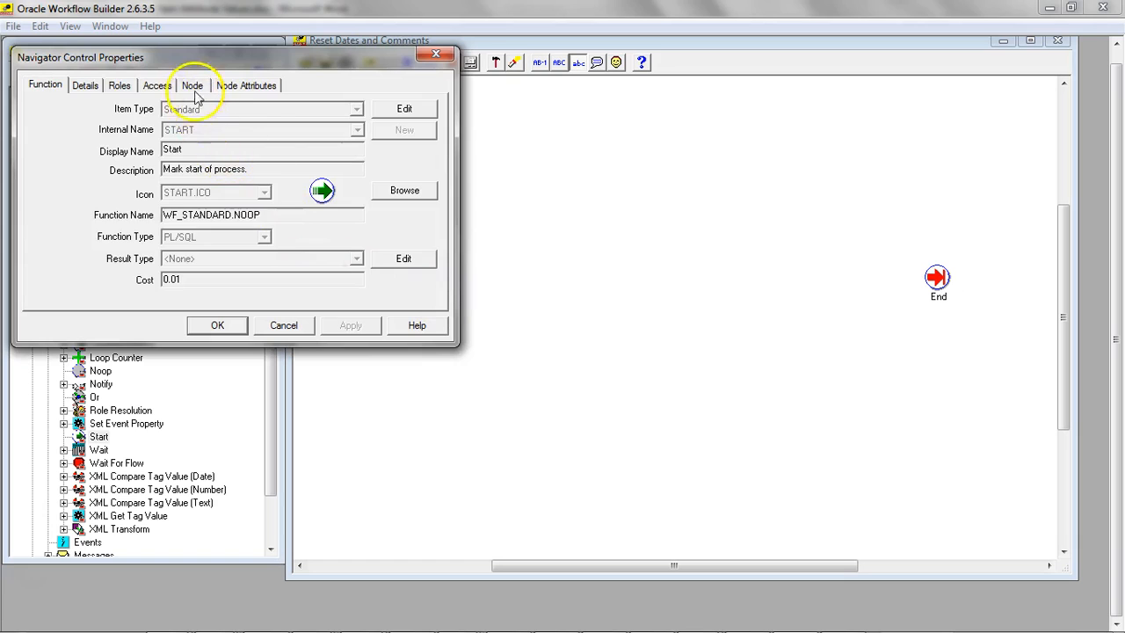
left_click(193, 88)
left_click(202, 128)
left_click(153, 149)
left_click(166, 149)
left_click(350, 326)
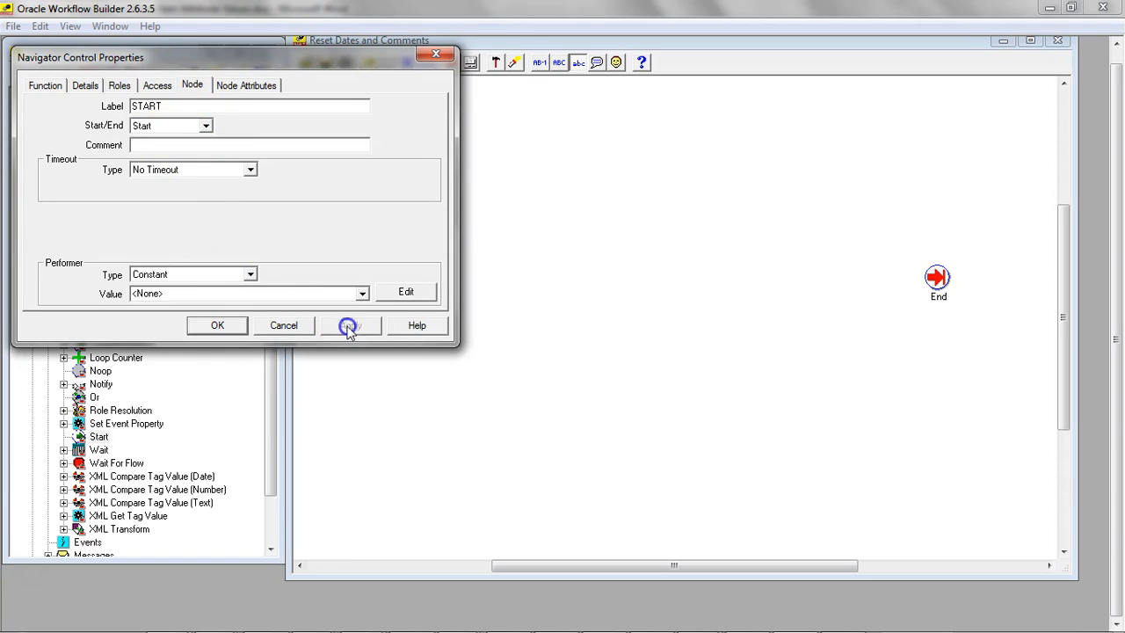
left_click(284, 325)
Step: Set the End node's Start/End property to End and apply it
double_click(939, 277)
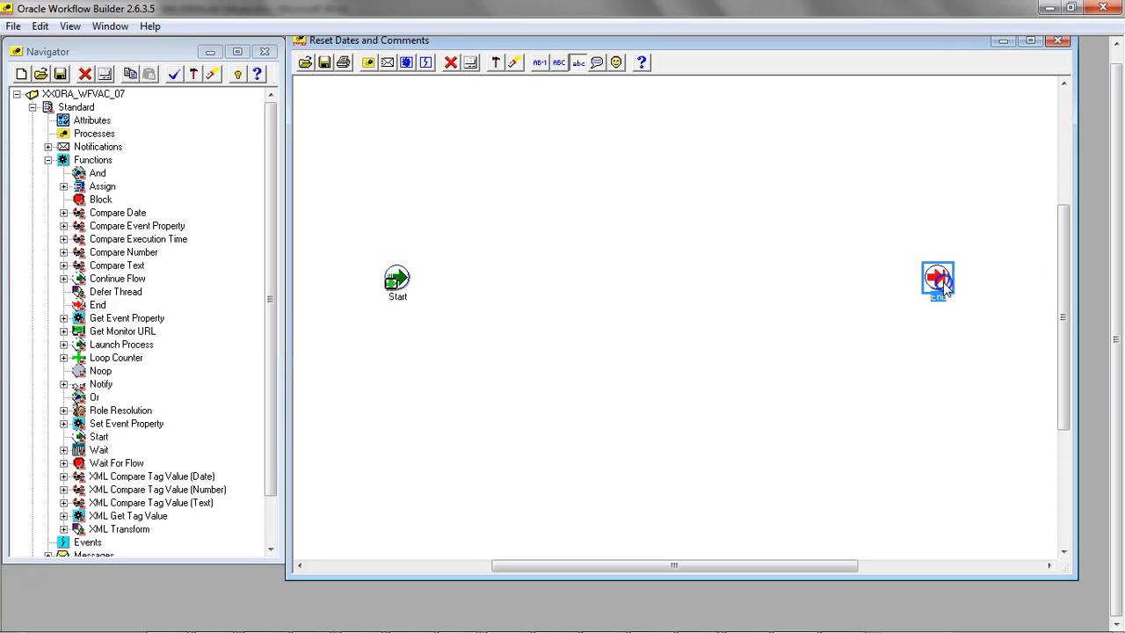
left_click(191, 85)
left_click(206, 125)
left_click(206, 161)
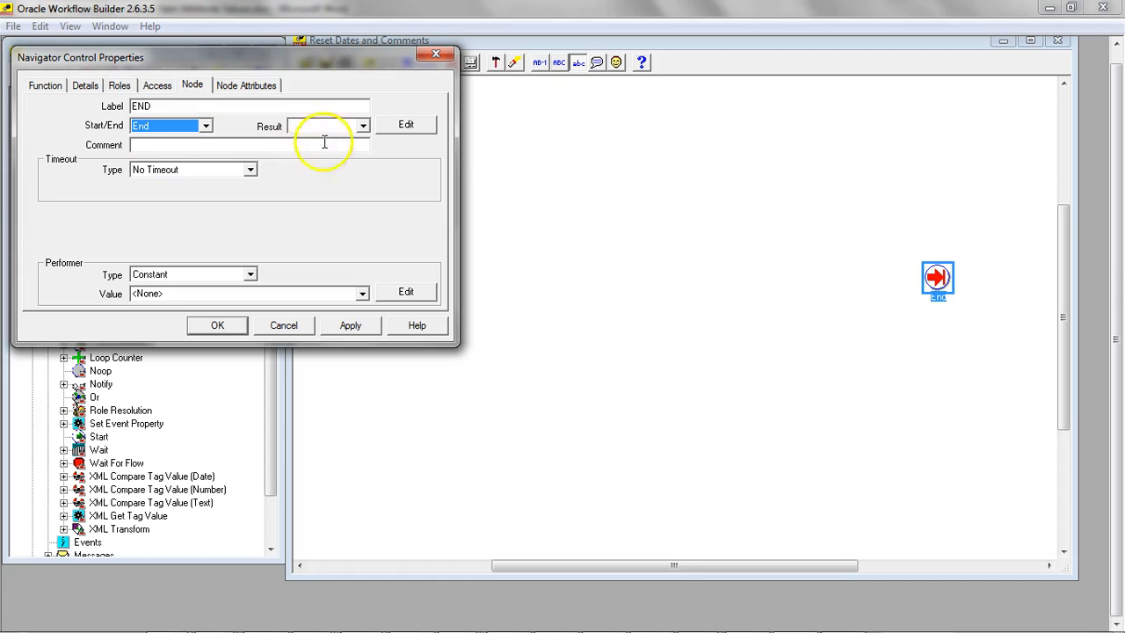
left_click(355, 125)
left_click(394, 127)
left_click(349, 325)
left_click(220, 325)
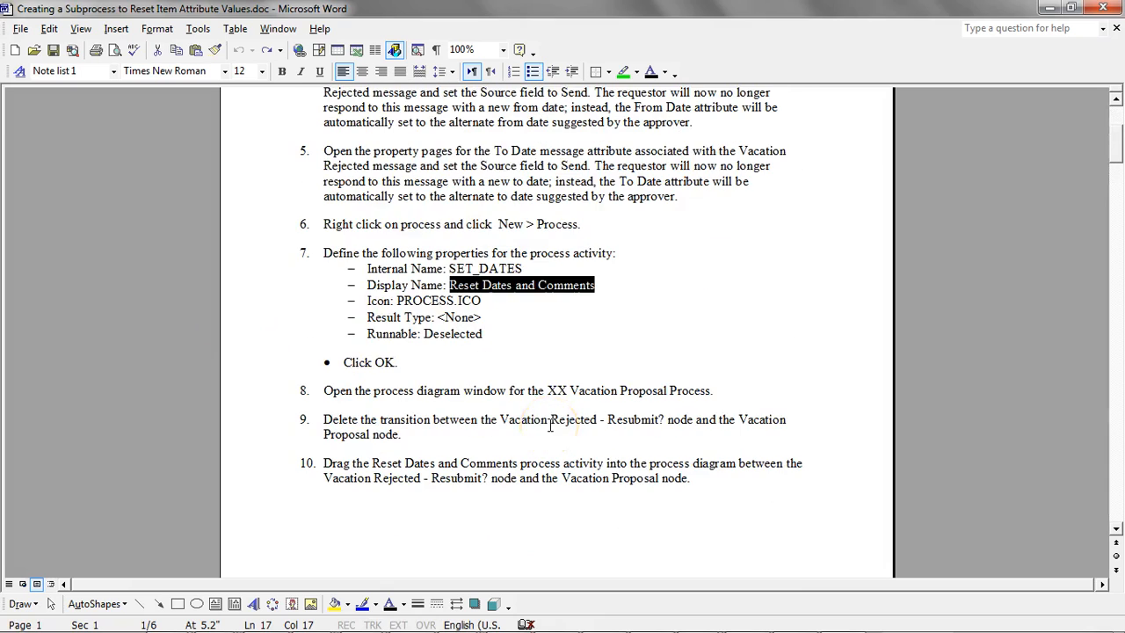
Step: Switch to the Word instructions and read steps 11 to 20 on building the subprocess, checking the Start and Assign node details
scroll(550, 426, "down", 3)
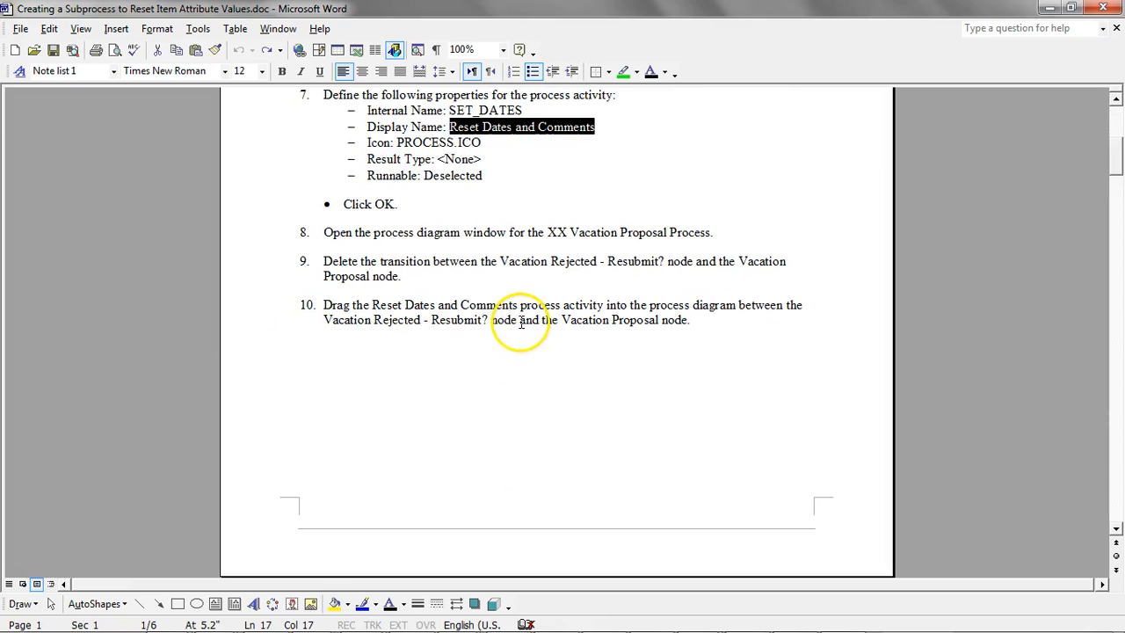
scroll(521, 322, "down", 9)
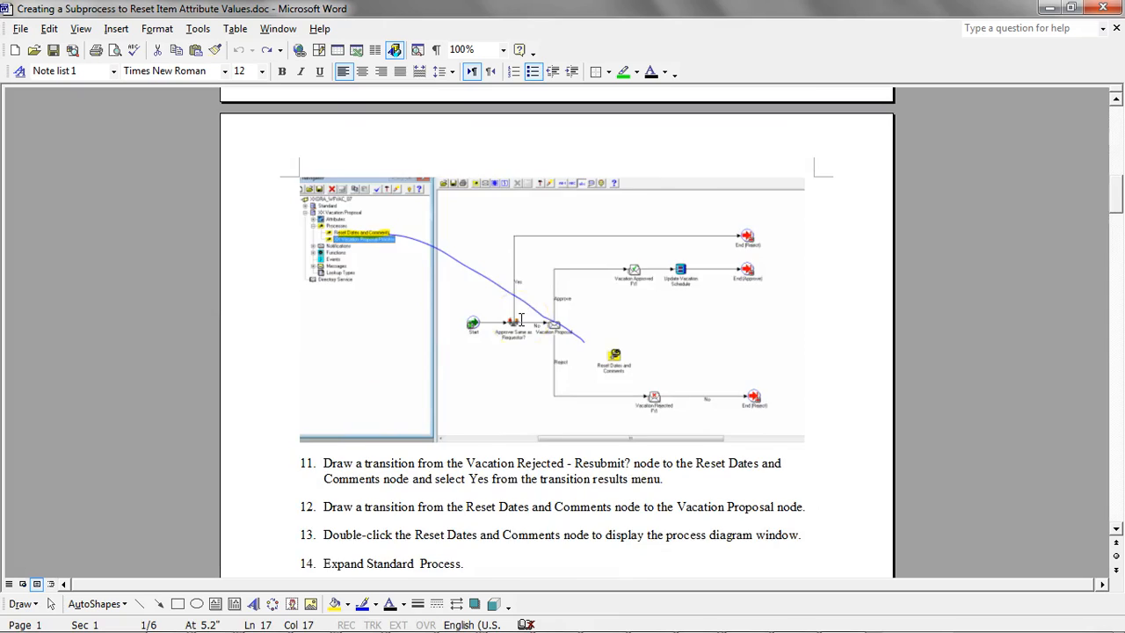
scroll(521, 322, "down", 7)
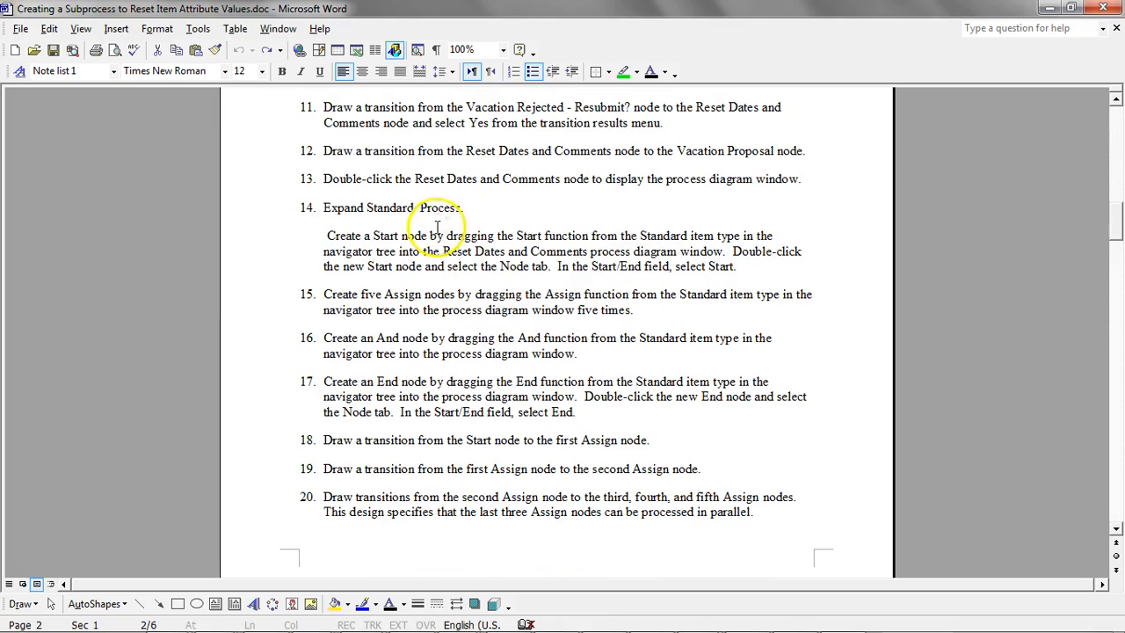
scroll(427, 220, "up", 2)
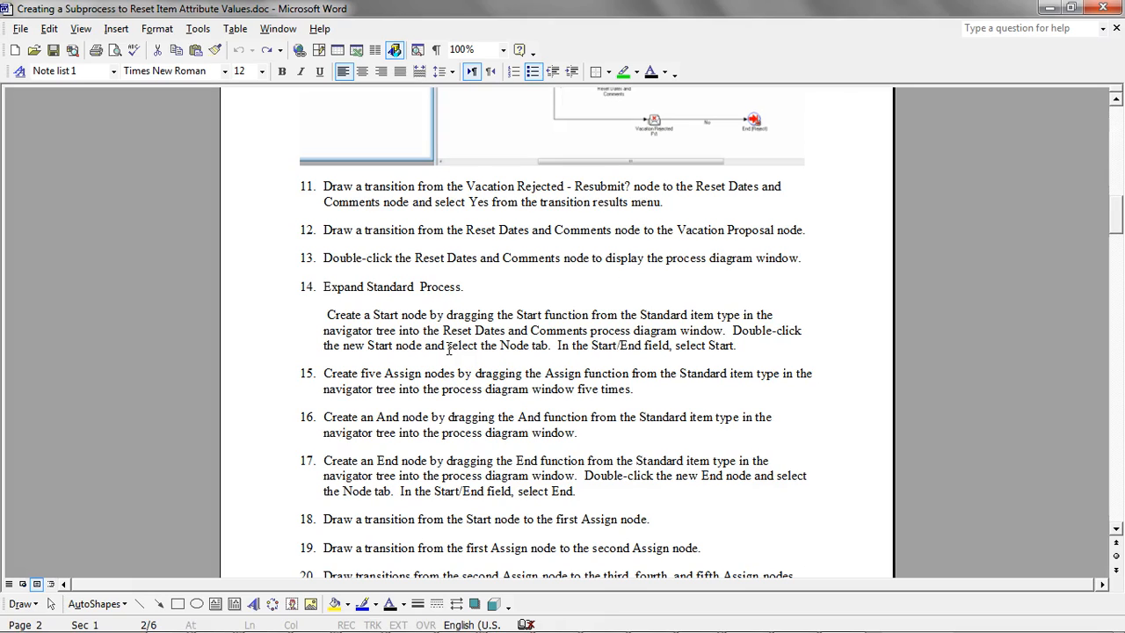
scroll(443, 301, "down", 1)
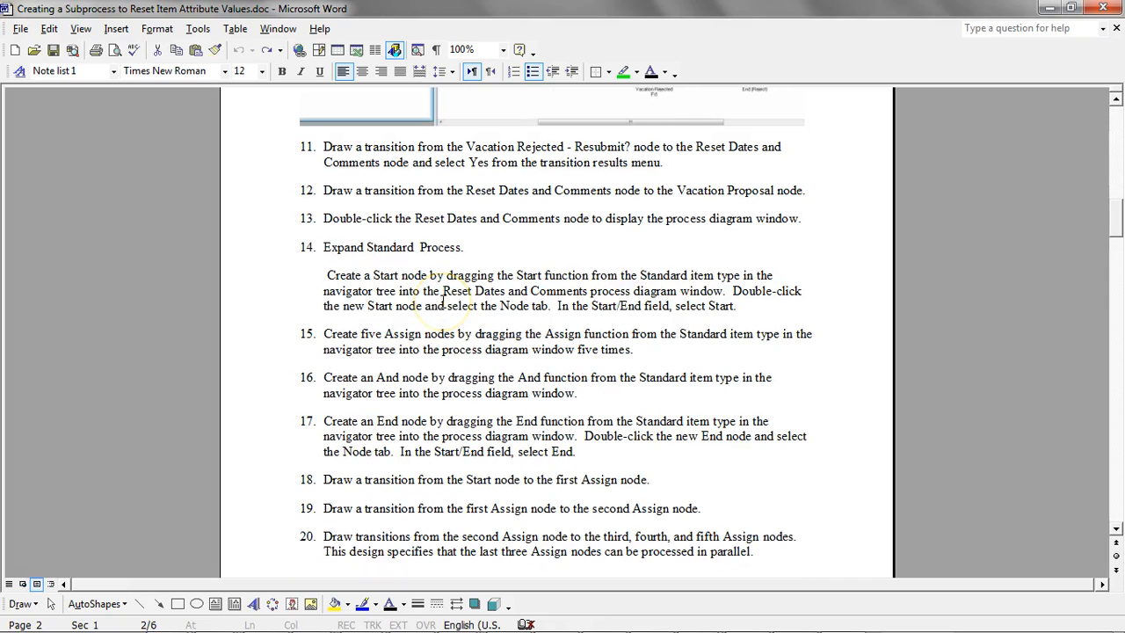
left_click_drag(573, 306, 668, 306)
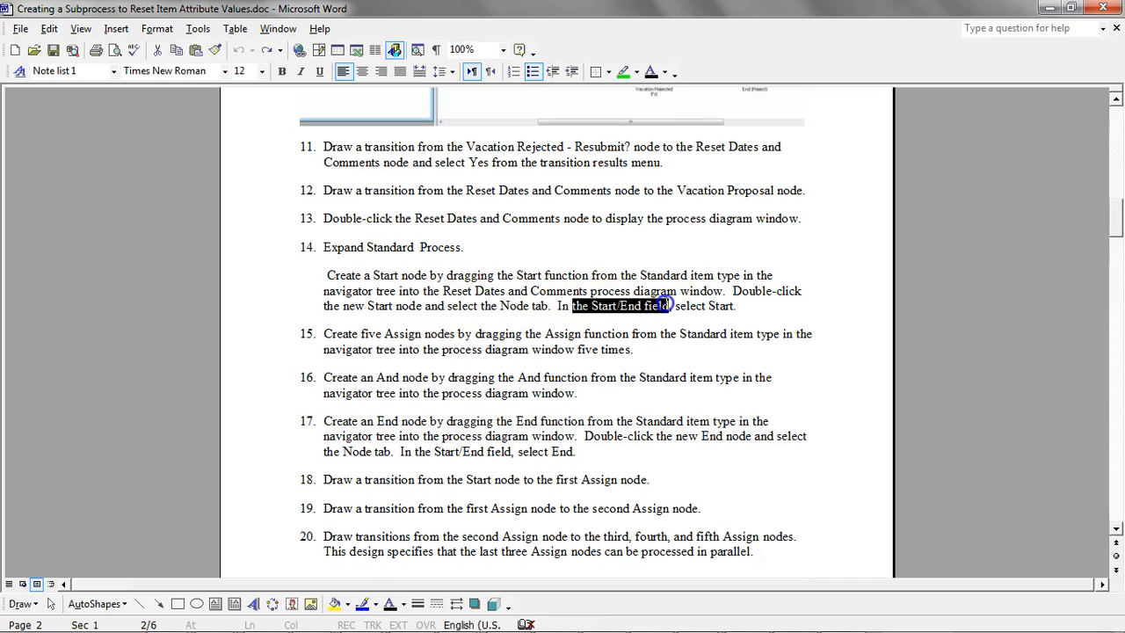
left_click(395, 333)
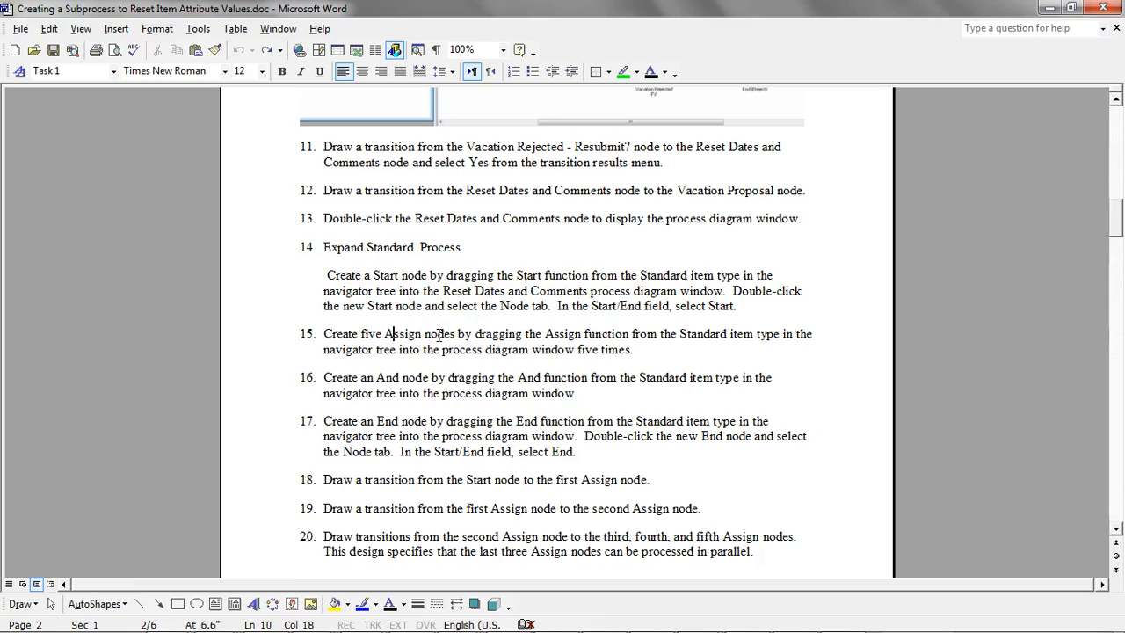
Step: Switch back to Oracle Workflow Builder and add five Assign nodes from the Standard functions to the diagram between Start and End
key("alt+Tab")
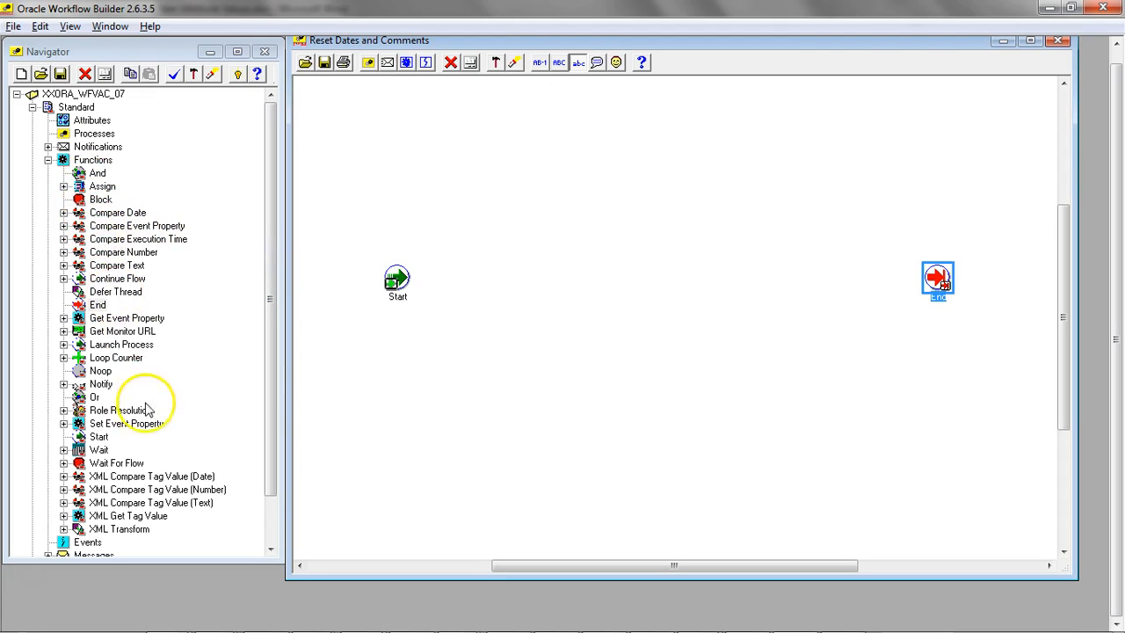
left_click_drag(98, 304, 602, 233)
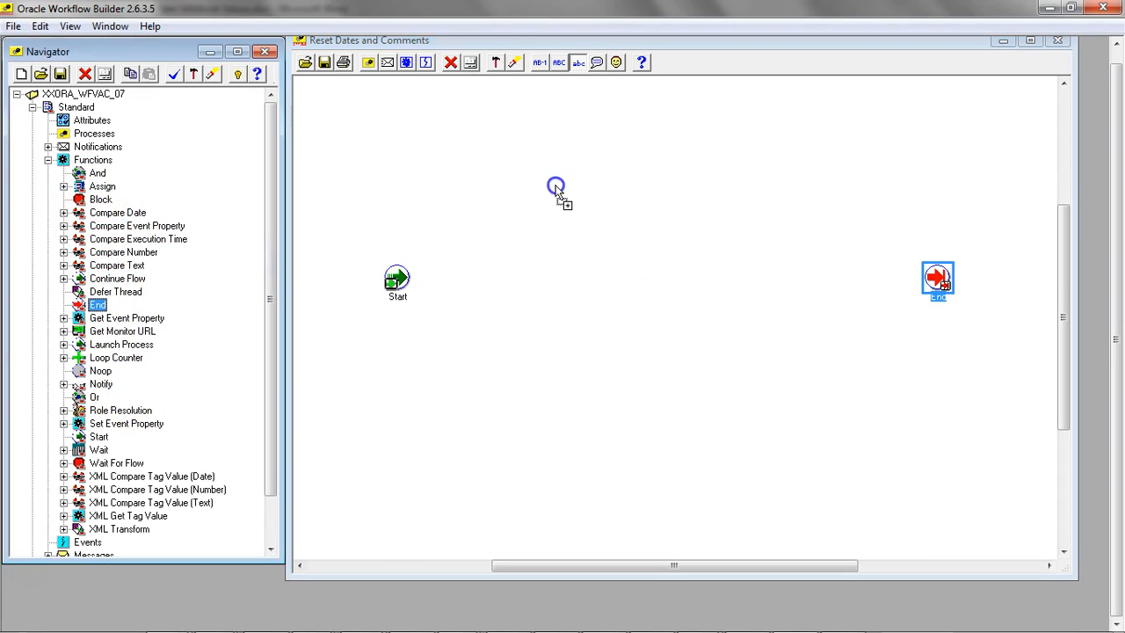
left_click(102, 187)
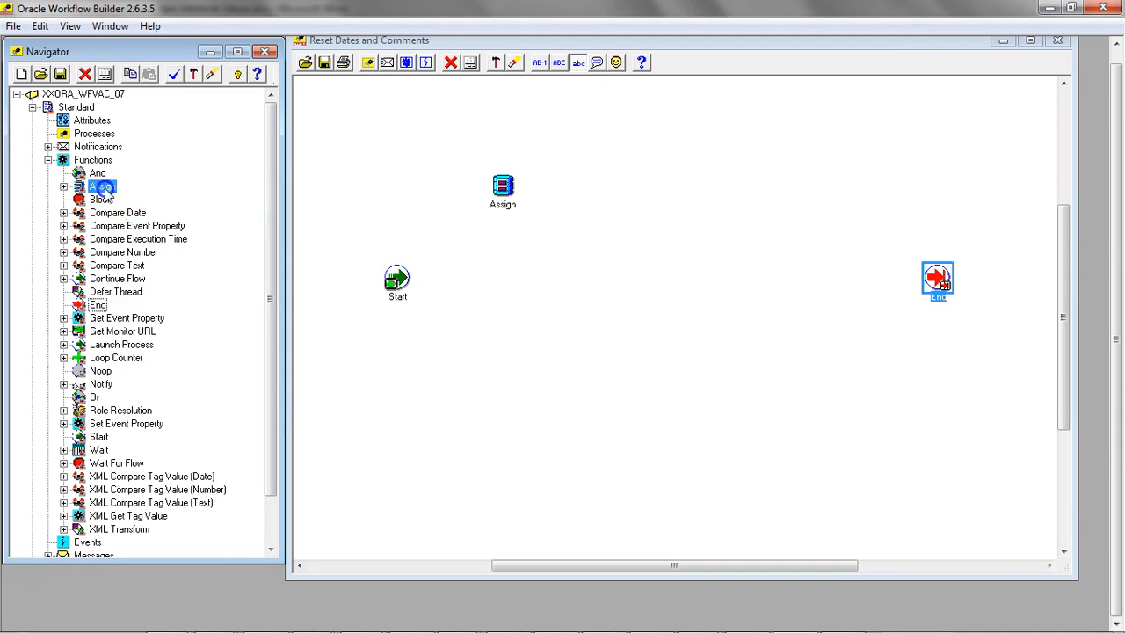
left_click_drag(503, 248, 503, 246)
left_click_drag(101, 187, 514, 311)
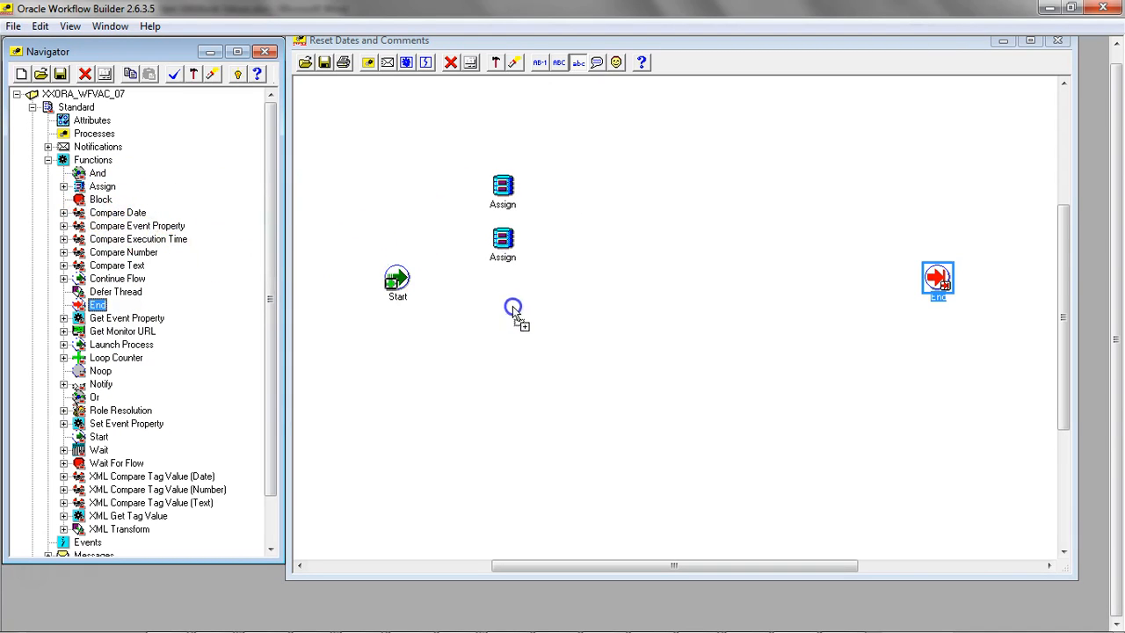
left_click_drag(93, 187, 528, 396)
left_click_drag(102, 186, 682, 300)
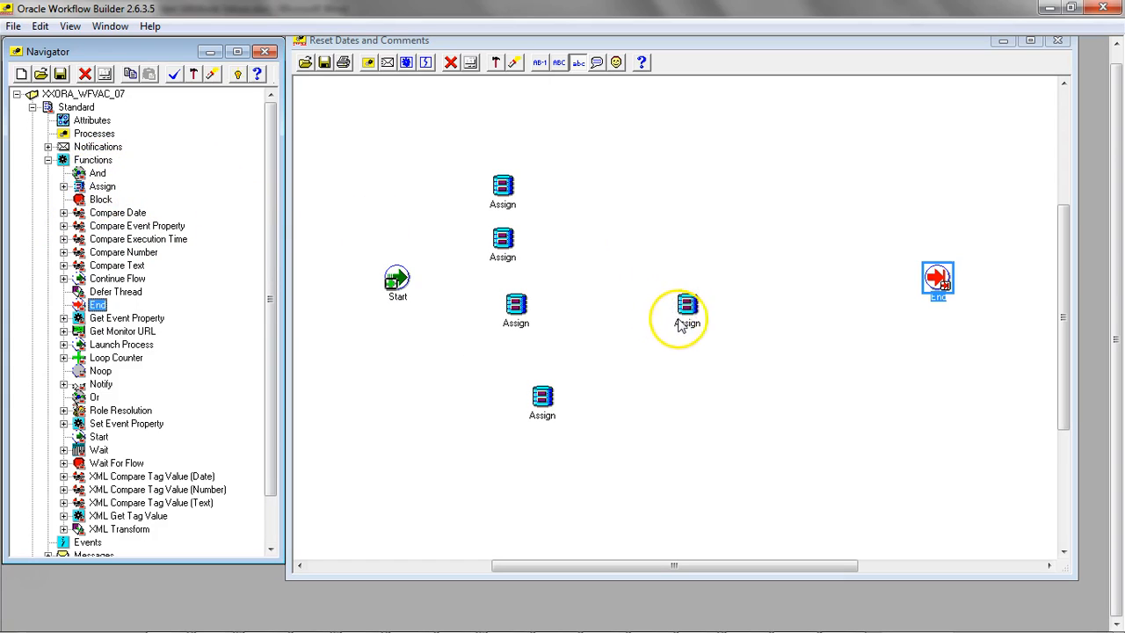
Step: Review steps 16 and 17 of the Word instructions on creating the And and End nodes
key("alt+Tab")
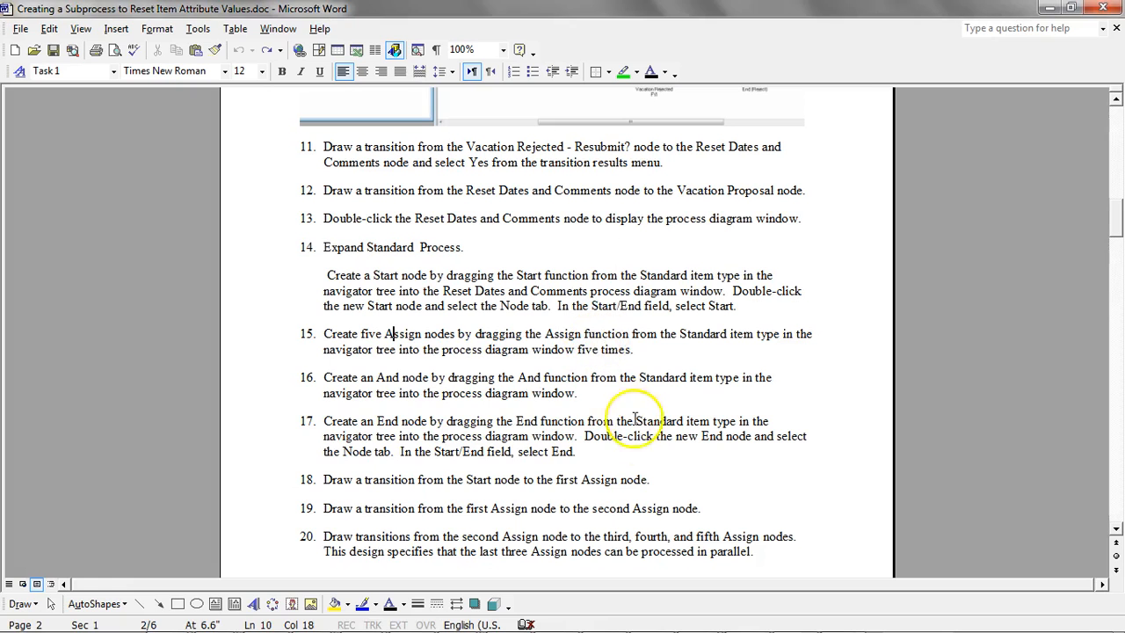
left_click_drag(318, 378, 589, 398)
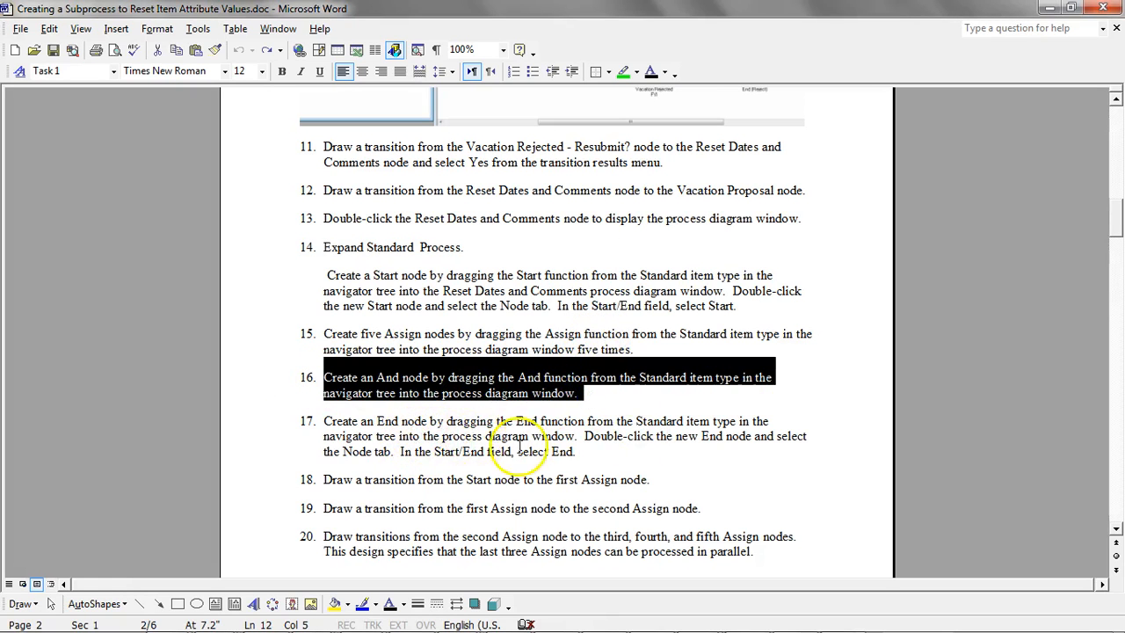
double_click(272, 420)
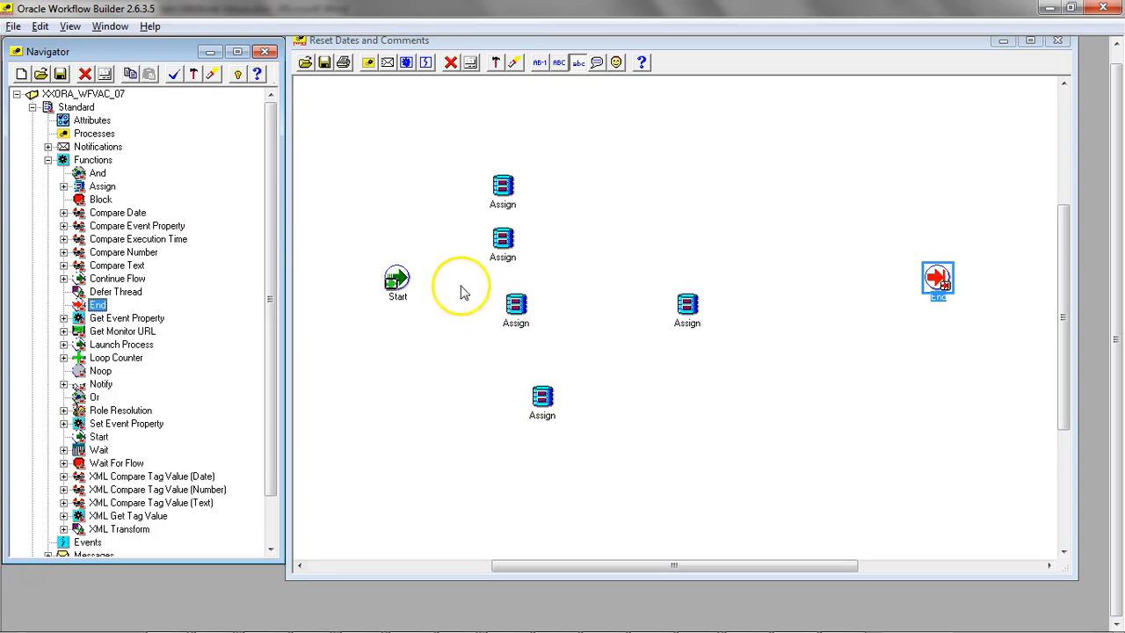
Step: Move Start farther from End, place the uppermost Assign node level beside it and draw a transition from Start to that Assign node
left_click_drag(402, 276, 394, 204)
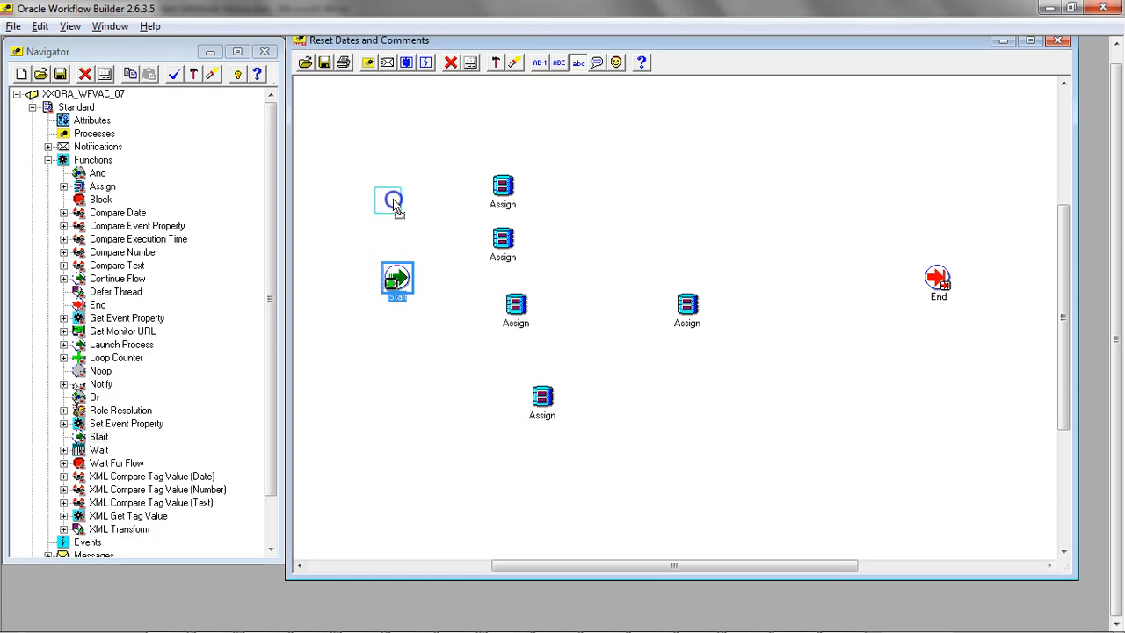
left_click_drag(356, 290, 350, 290)
left_click_drag(504, 188, 427, 291)
left_click_drag(351, 289, 420, 297)
Step: Inspect the first Assign node's node properties and check the transition instructions in the Word document
double_click(420, 297)
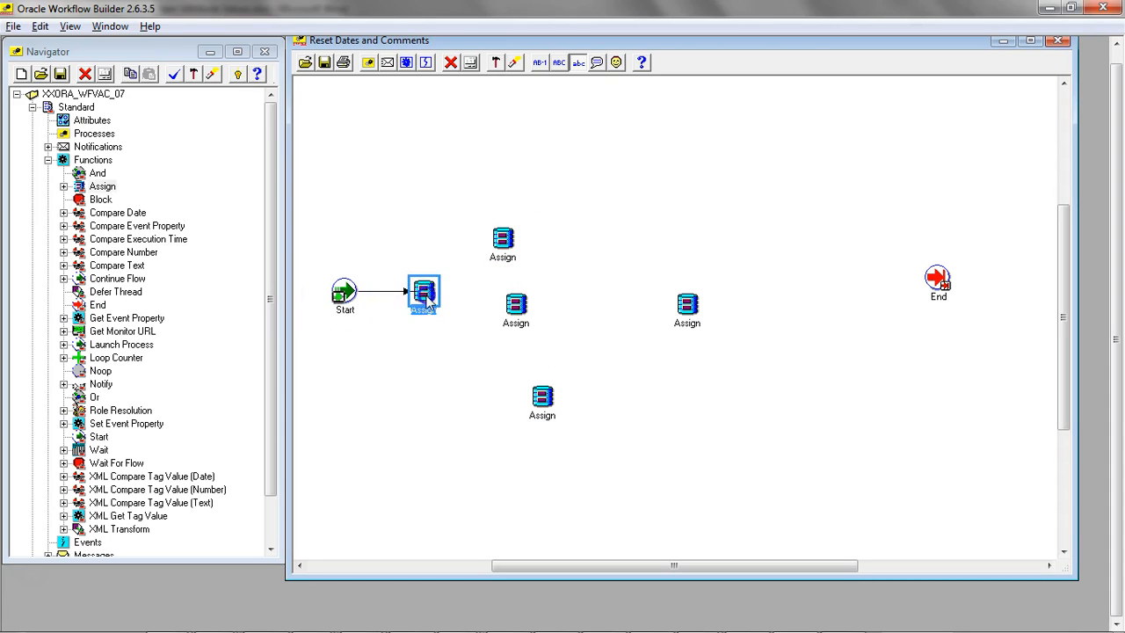
left_click(193, 85)
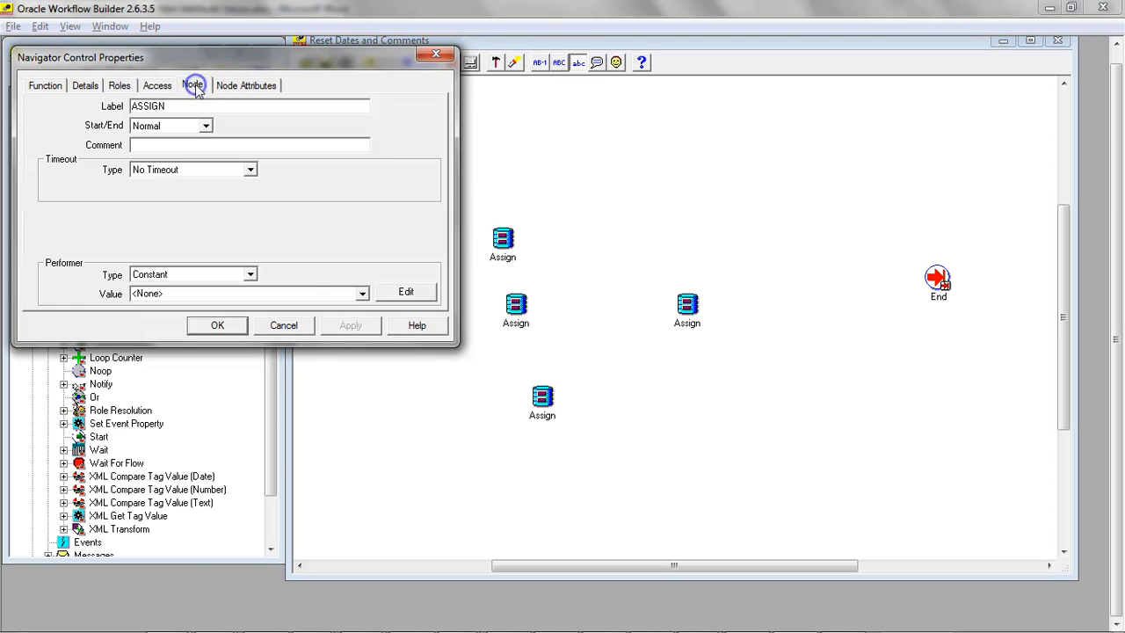
key("Tab")
key("alt+Tab")
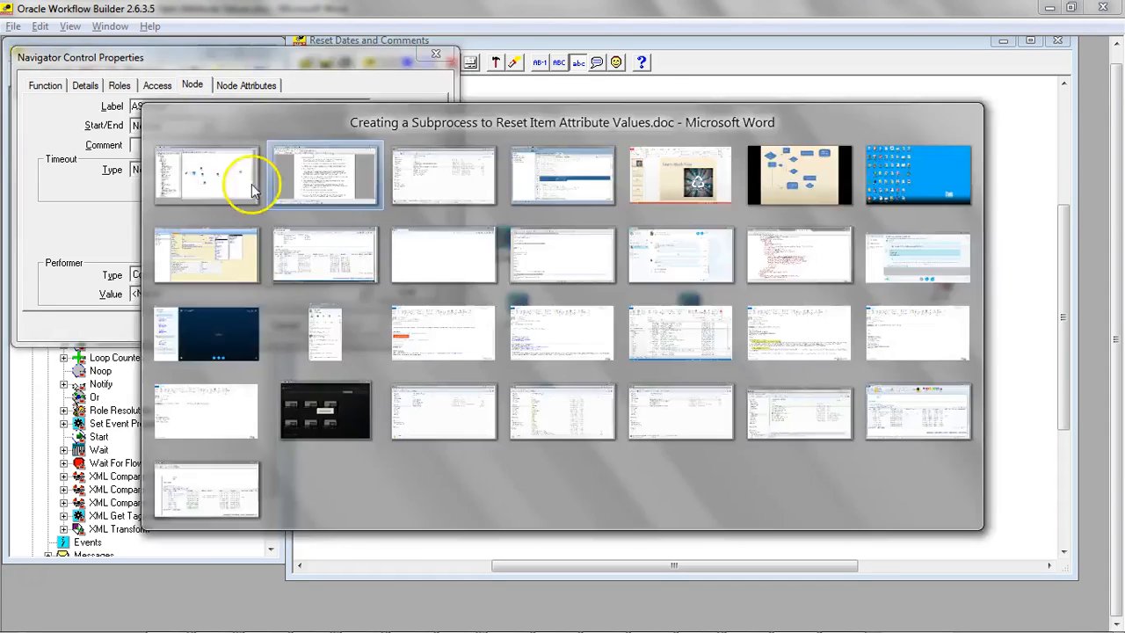
scroll(529, 482, "down", 1)
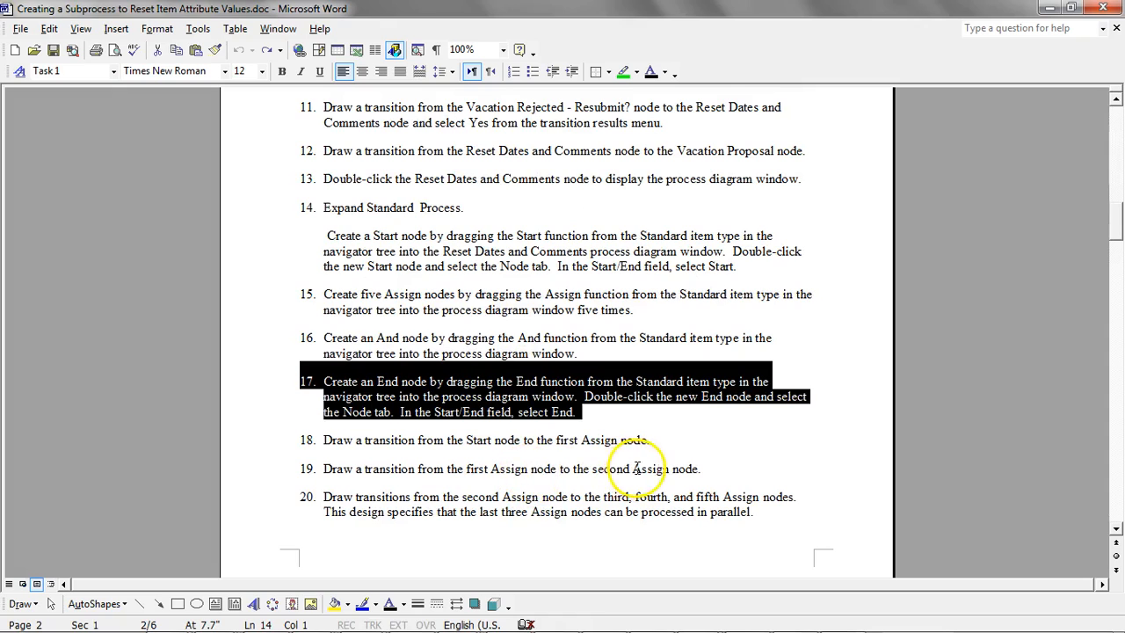
scroll(588, 456, "down", 1)
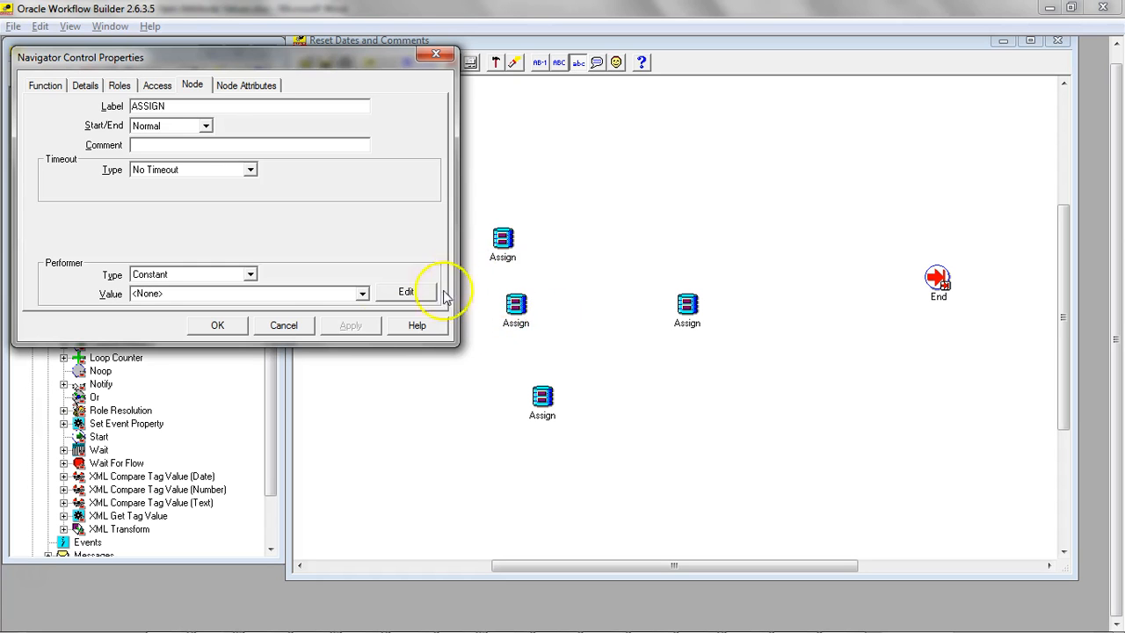
left_click(290, 326)
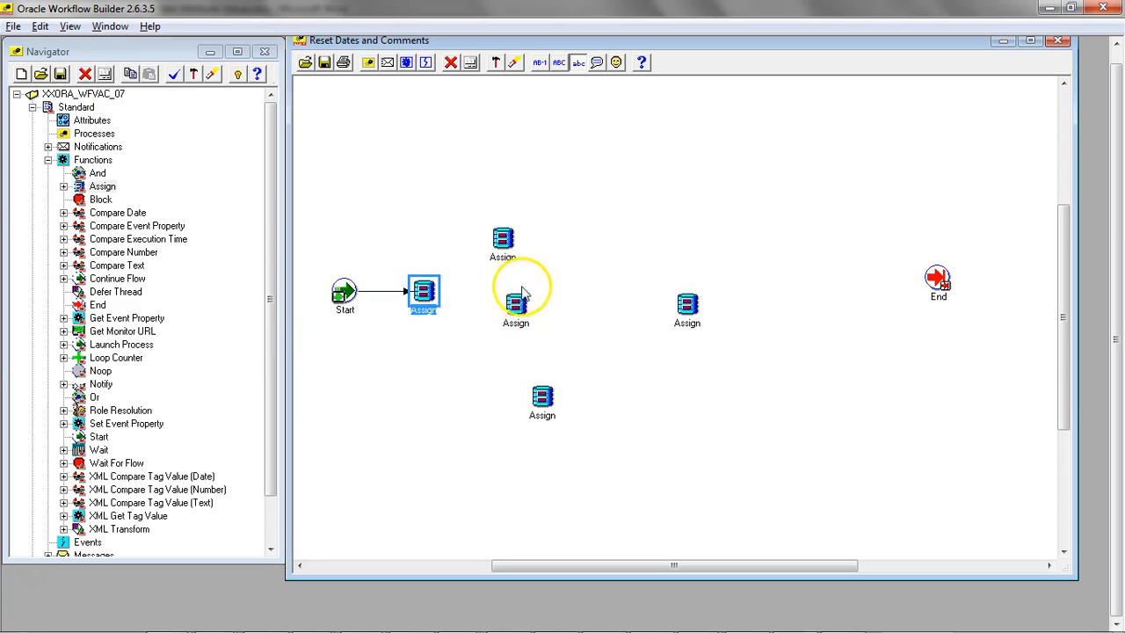
Step: Place two more Assign nodes in a row after the first Assign and draw a transition from the first Assign to the second
left_click_drag(523, 304, 587, 292)
left_click_drag(504, 244, 502, 293)
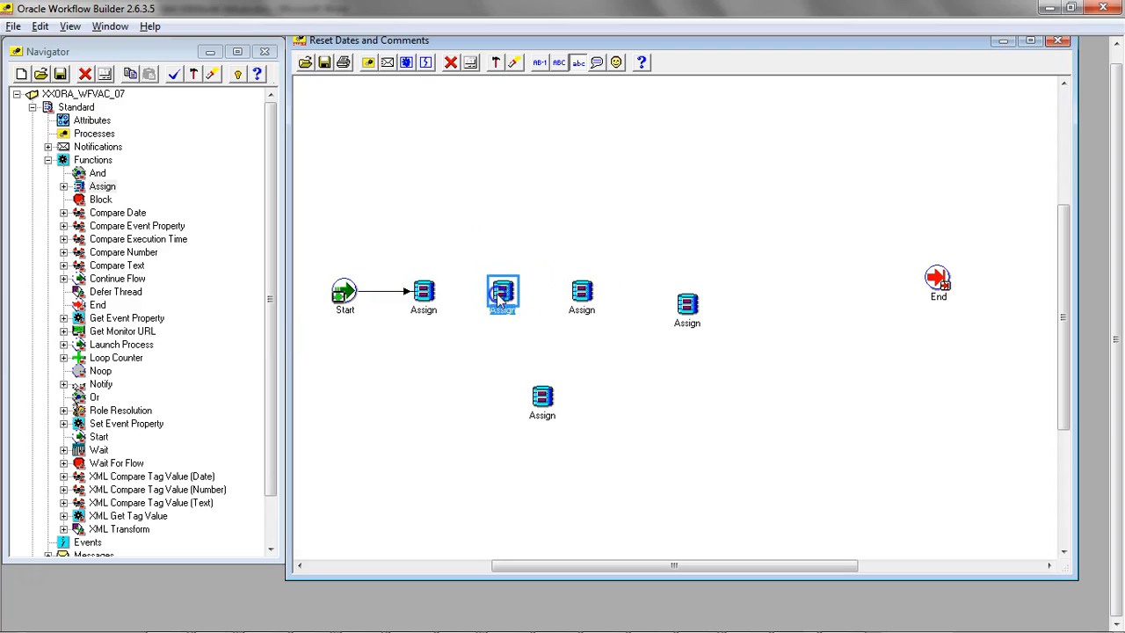
left_click_drag(423, 294, 503, 294)
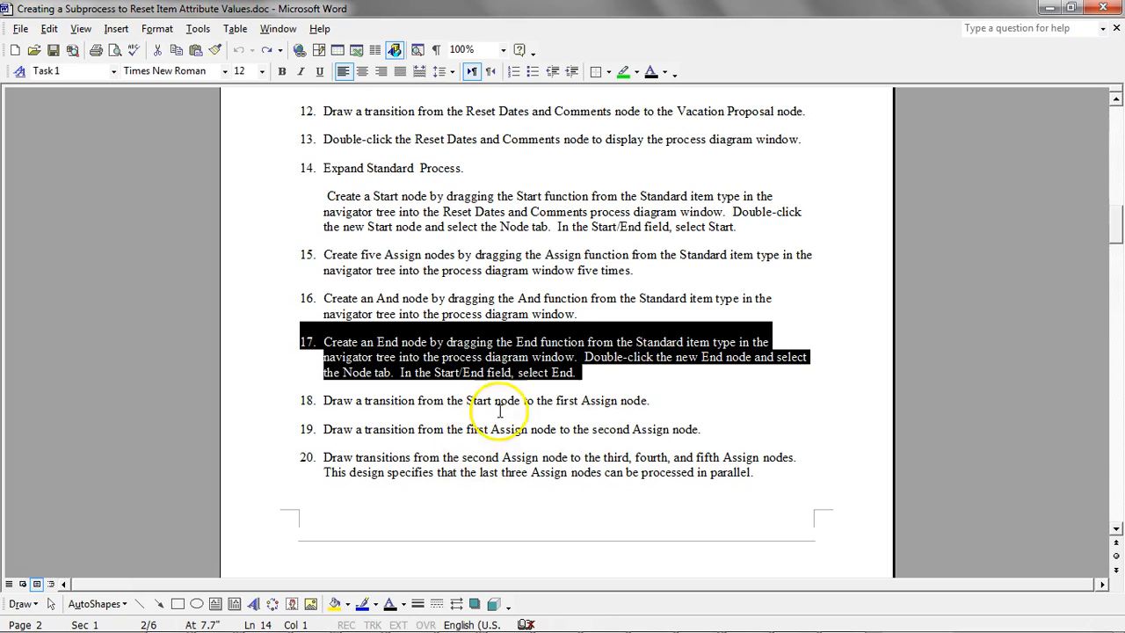
Step: Review steps 18 to 20 of the Word instructions on drawing transitions between the Start and Assign nodes
left_click(518, 401)
left_click_drag(316, 402, 661, 401)
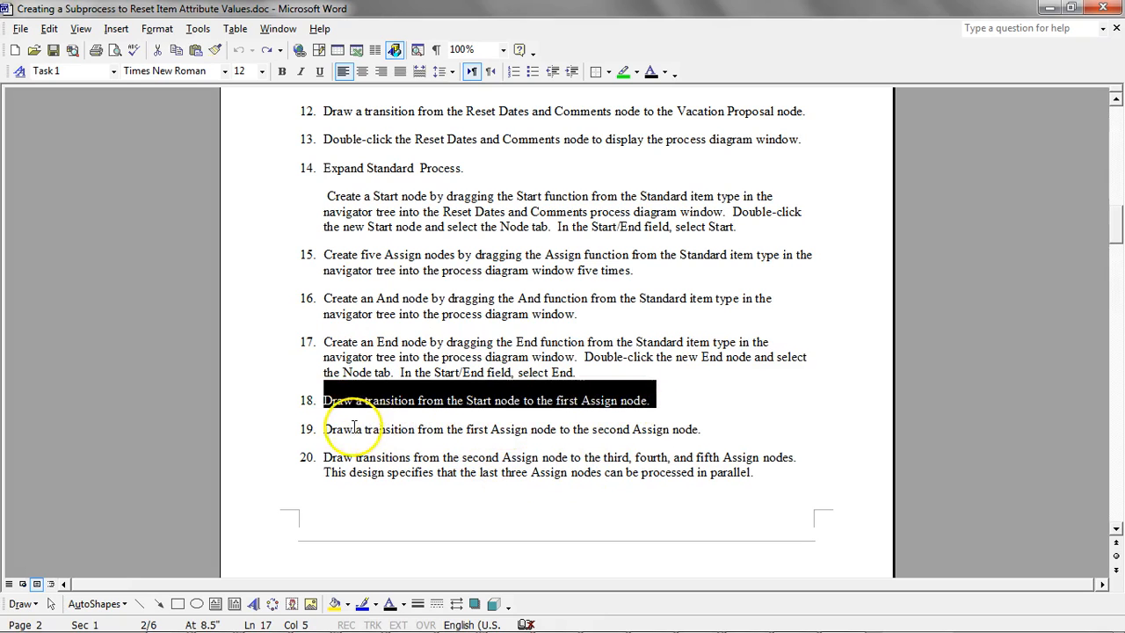
left_click_drag(318, 431, 684, 427)
scroll(541, 471, "down", 2)
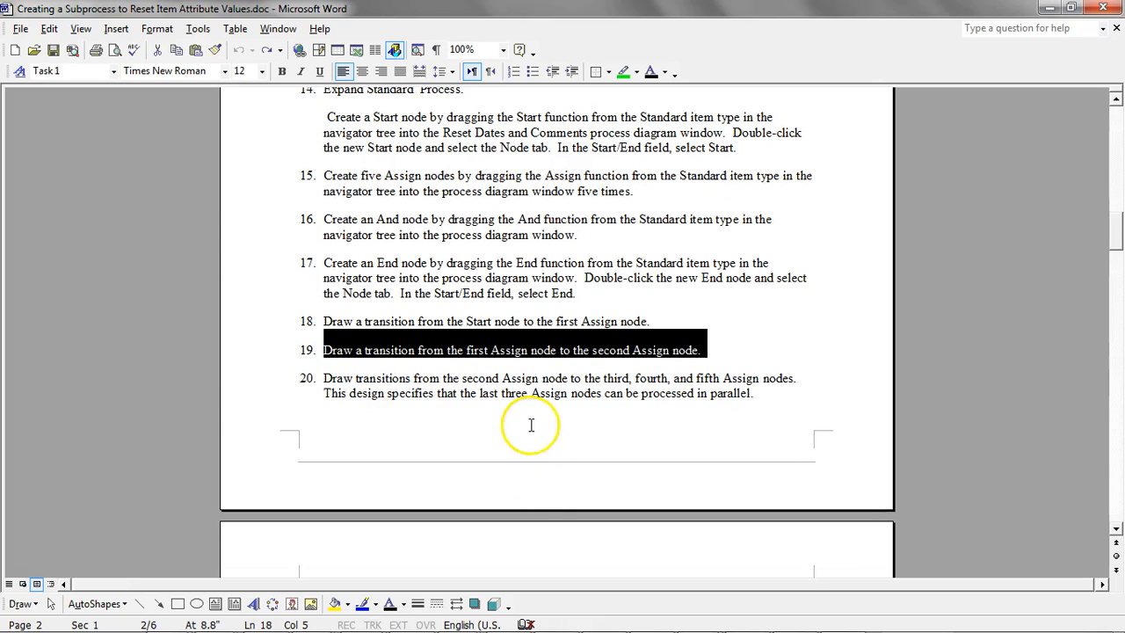
Step: Switch back to Oracle Workflow Builder and stack the three unconnected Assign nodes in a rough column beyond the second Assign node
key("alt+Tab")
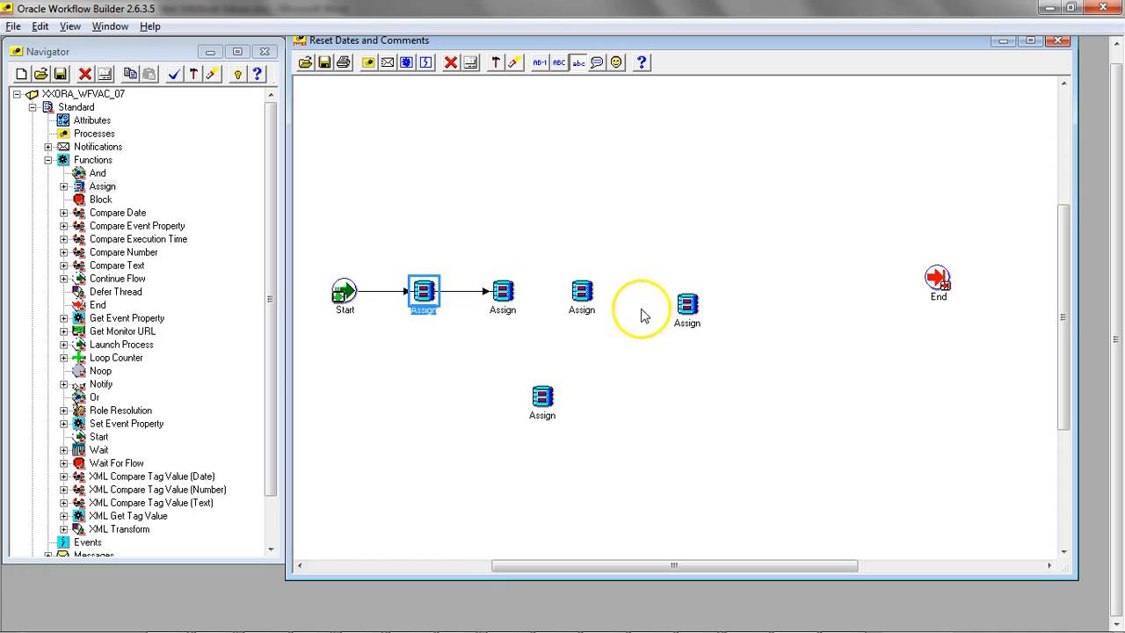
left_click_drag(585, 293, 571, 200)
left_click_drag(687, 304, 591, 291)
left_click_drag(555, 420, 621, 421)
Step: Draw transitions from the second Assign node to each of the three stacked Assign nodes
left_click_drag(513, 297, 567, 215)
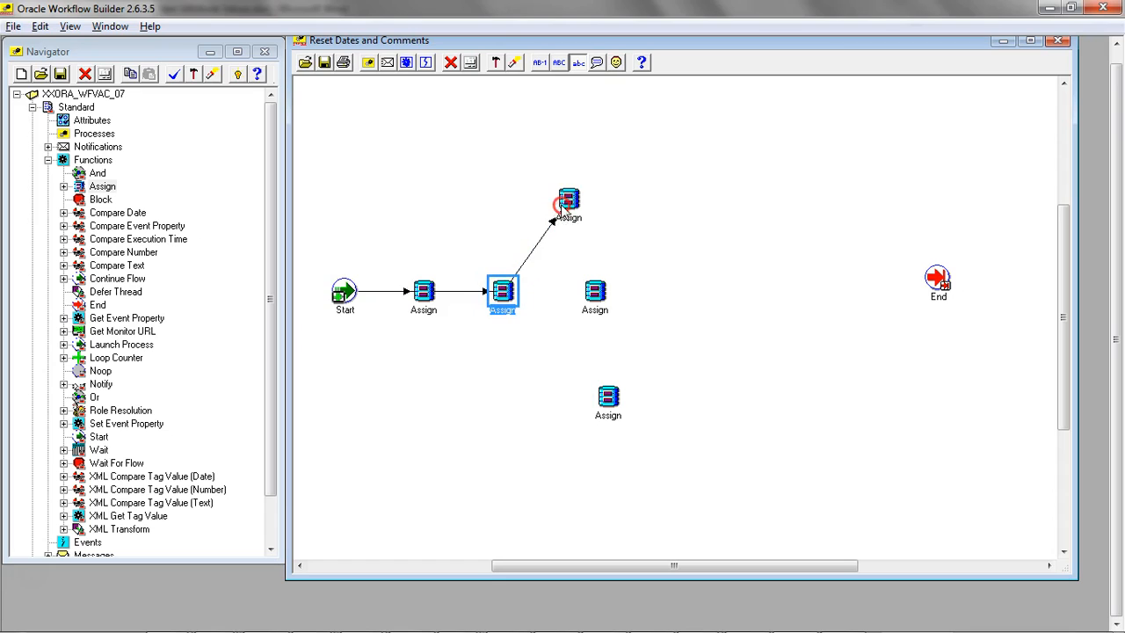
left_click_drag(559, 297, 593, 296)
left_click_drag(507, 296, 593, 297)
left_click(502, 306)
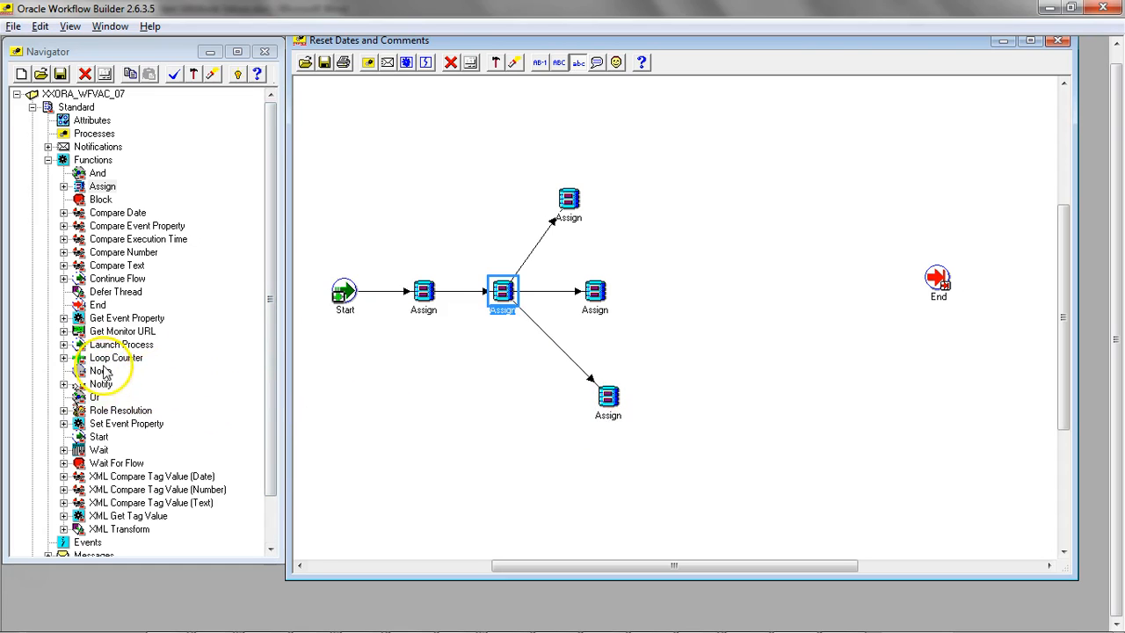
Step: Add an And node from the Standard functions before End and shift the three parallel Assign nodes closer to it
left_click_drag(104, 363, 728, 283)
left_click_drag(571, 197, 621, 202)
left_click_drag(595, 300, 627, 296)
left_click(642, 398)
left_click_drag(612, 414, 652, 402)
Step: Draw transitions from the three parallel Assign nodes to the And node and from And to End
left_click(610, 225)
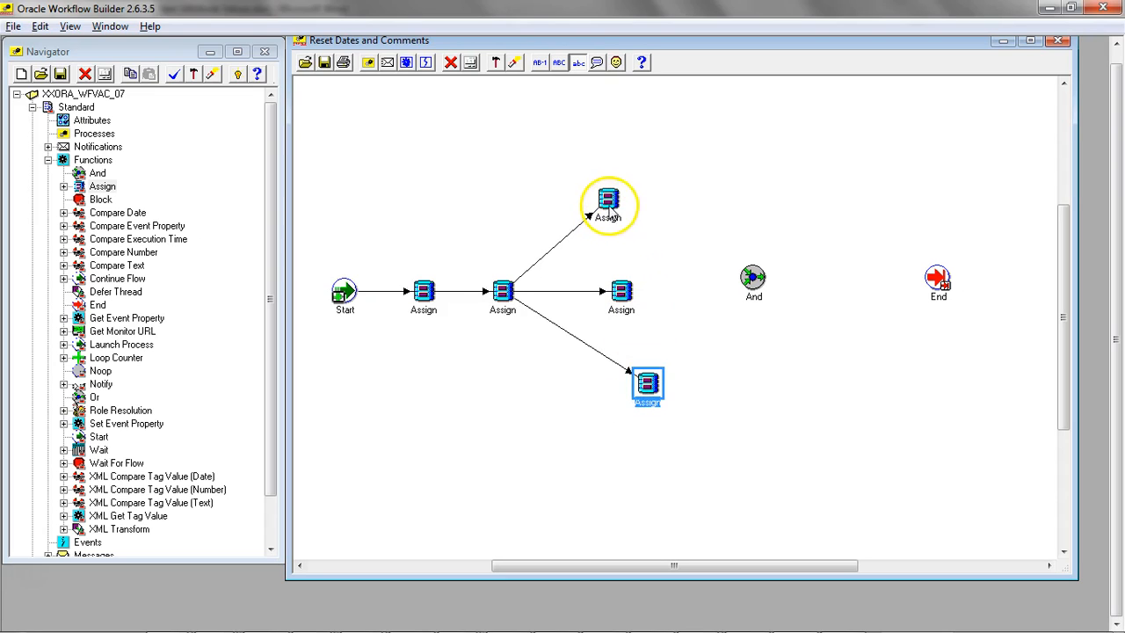
left_click_drag(610, 225, 776, 279)
left_click_drag(631, 295, 701, 292)
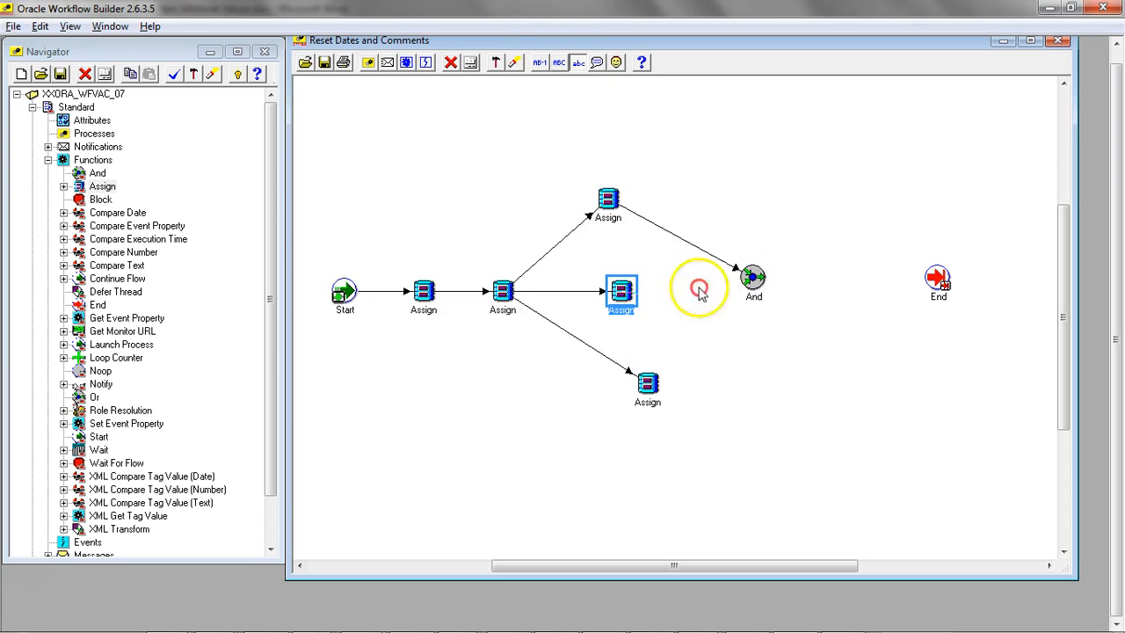
mouse_move(647, 384)
left_mouse_down()
mouse_move(742, 298)
mouse_move(899, 276)
mouse_move(932, 283)
left_mouse_up()
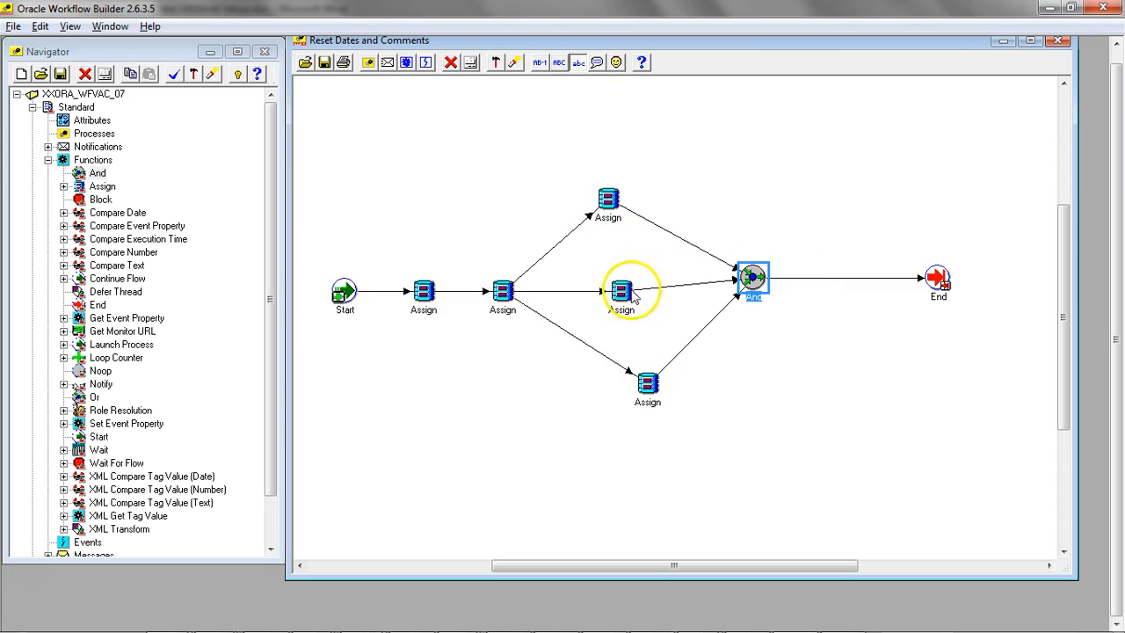
Step: Nudge the three parallel Assign nodes horizontally to line them up in a tidier column between the second Assign and And
left_click_drag(629, 297, 641, 296)
left_click(648, 402)
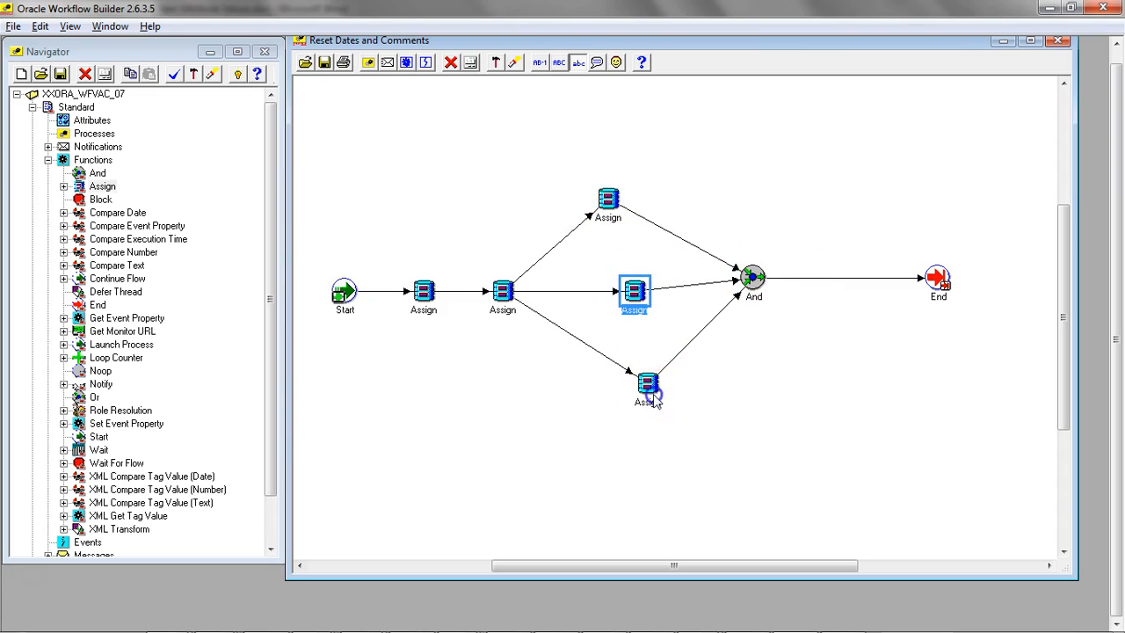
left_click_drag(651, 402, 637, 401)
left_click_drag(613, 205, 626, 204)
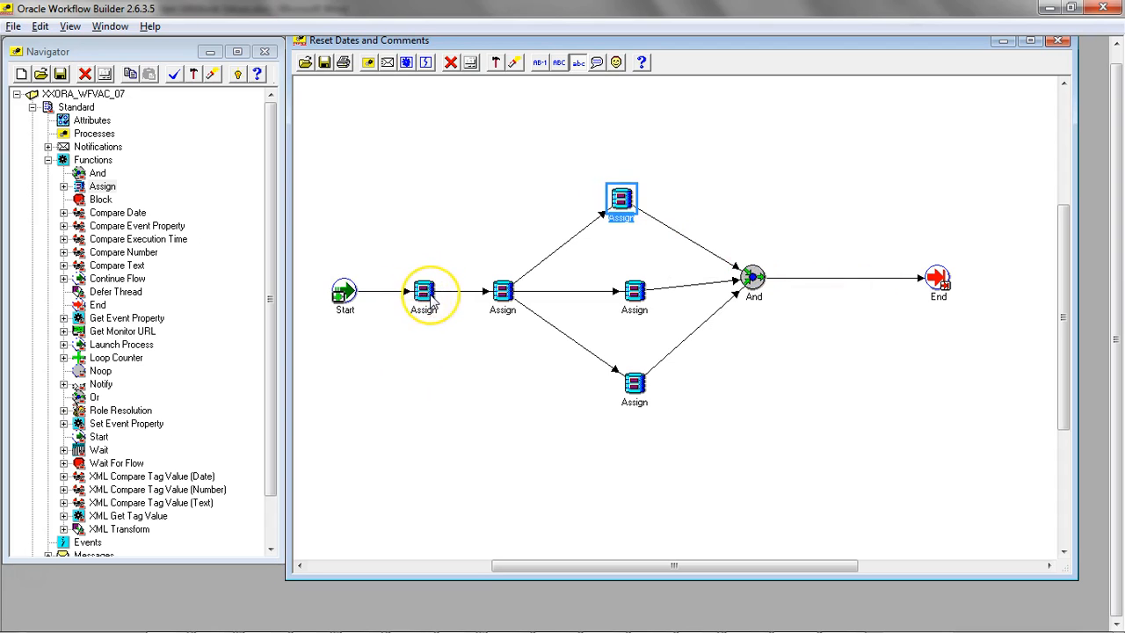
Step: Review steps 21 to 25 of the Word instructions on the final transitions and the first Assign node's definition
mouse_move(431, 302)
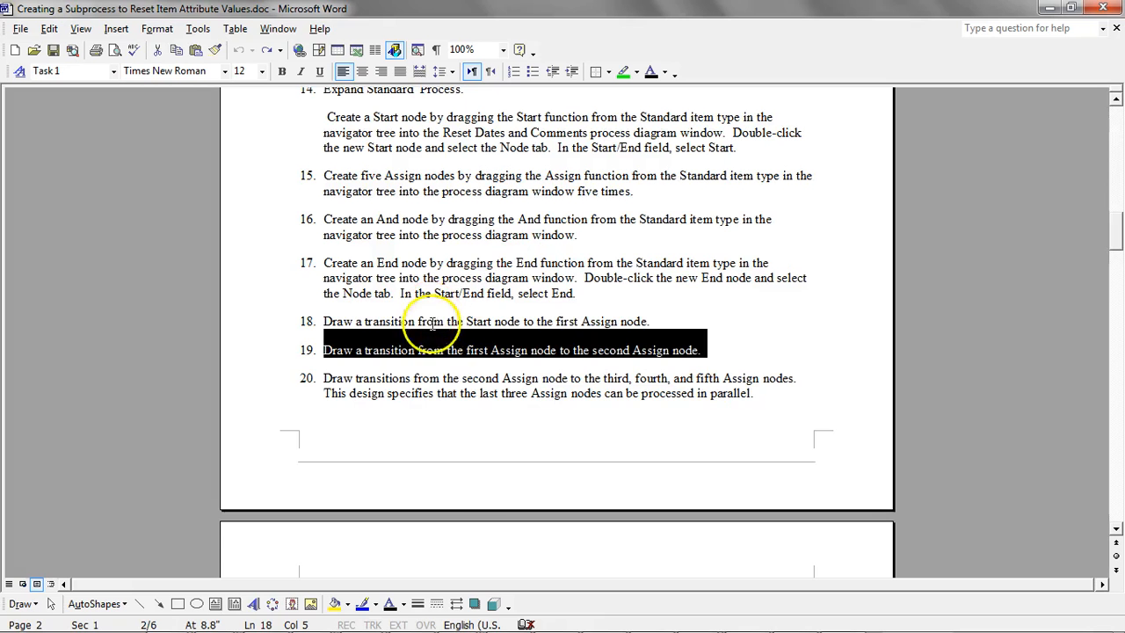
scroll(466, 492, "down", 6)
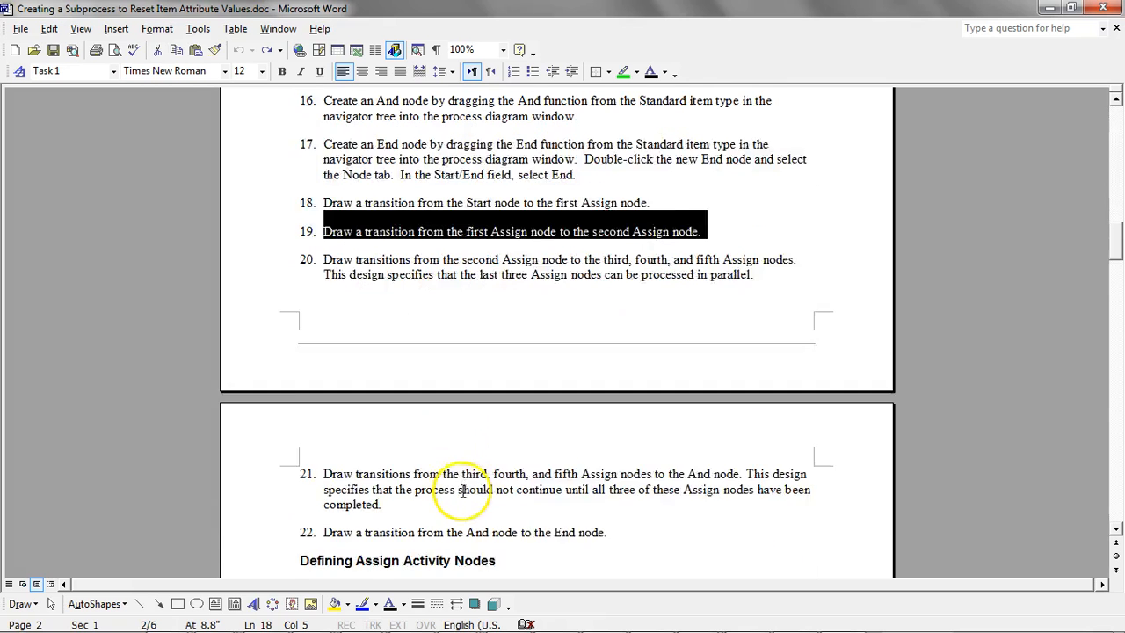
scroll(439, 456, "down", 1)
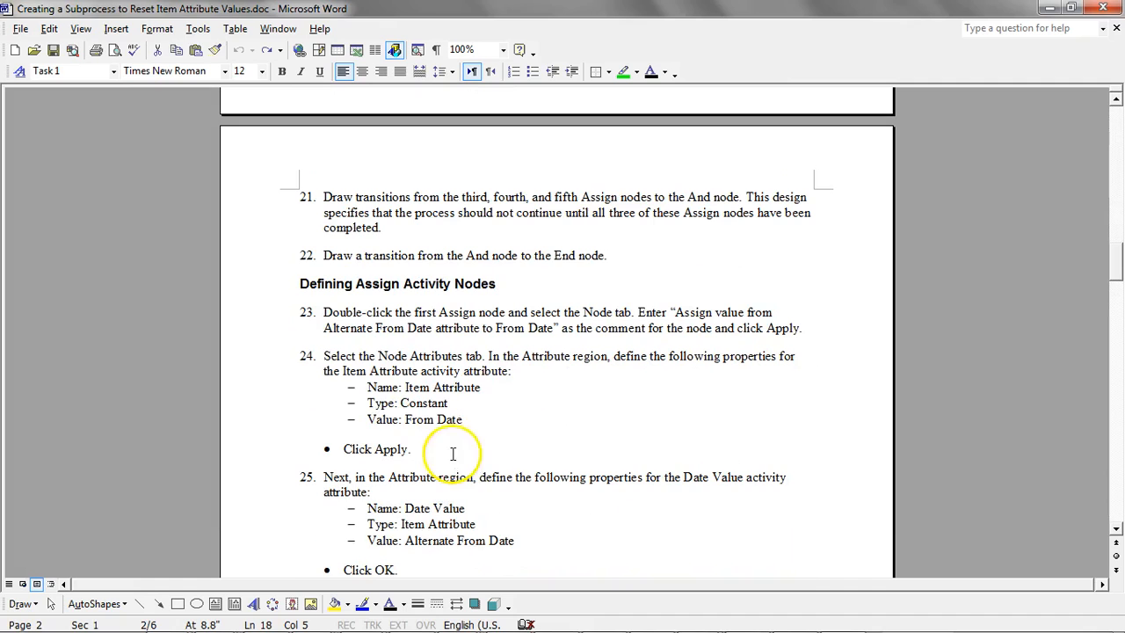
left_click(495, 389)
Step: Set the first Assign node's comment to "Assign value from Alternate From Date attribute to From Date", copied from step 23 of the Word document
key("alt+Tab")
double_click(425, 299)
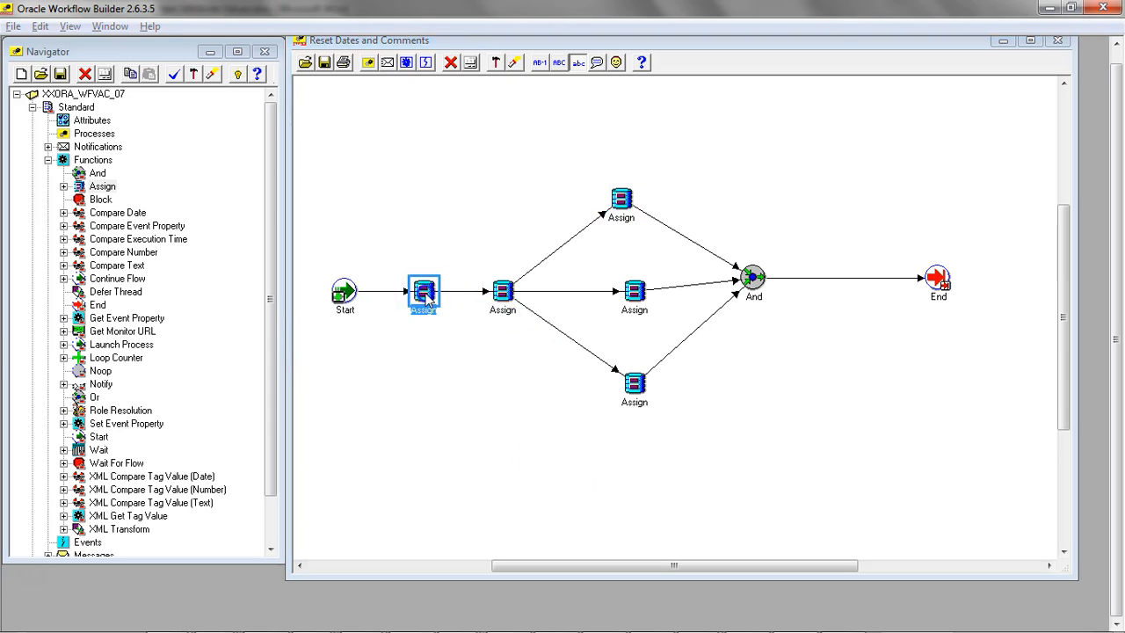
left_click(192, 85)
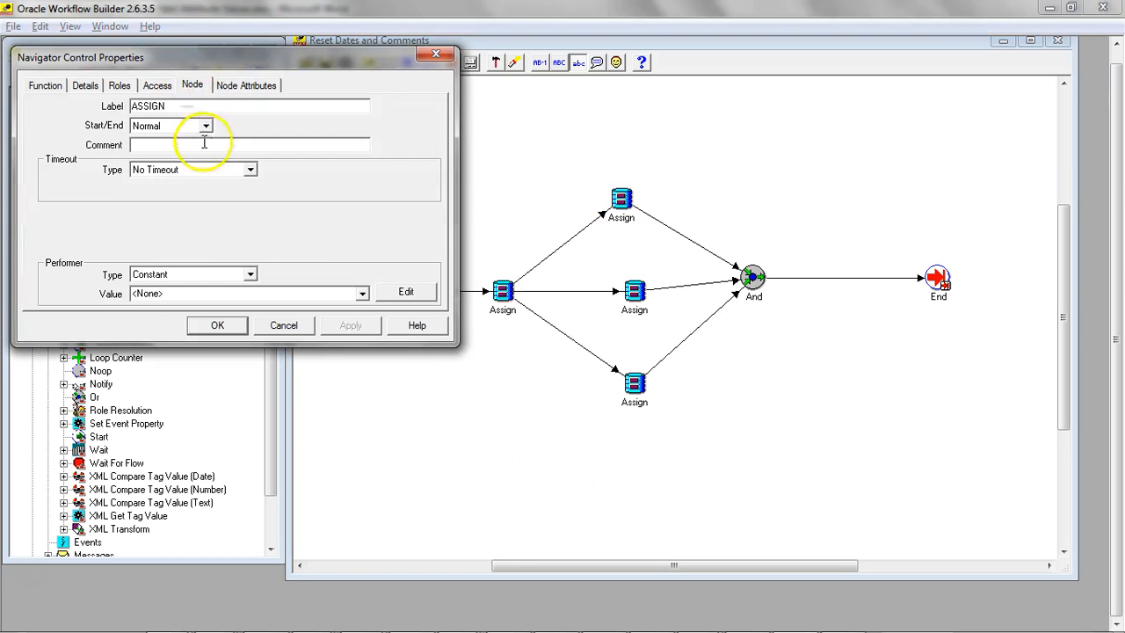
key("alt+Tab")
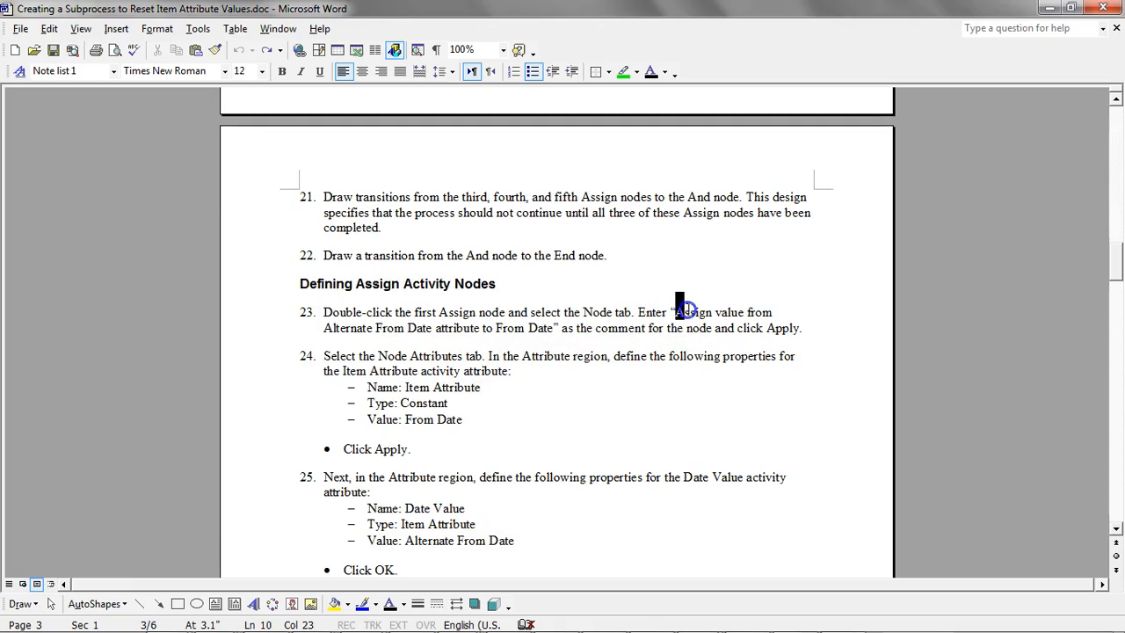
left_click_drag(679, 309, 542, 325)
key("ctrl+c")
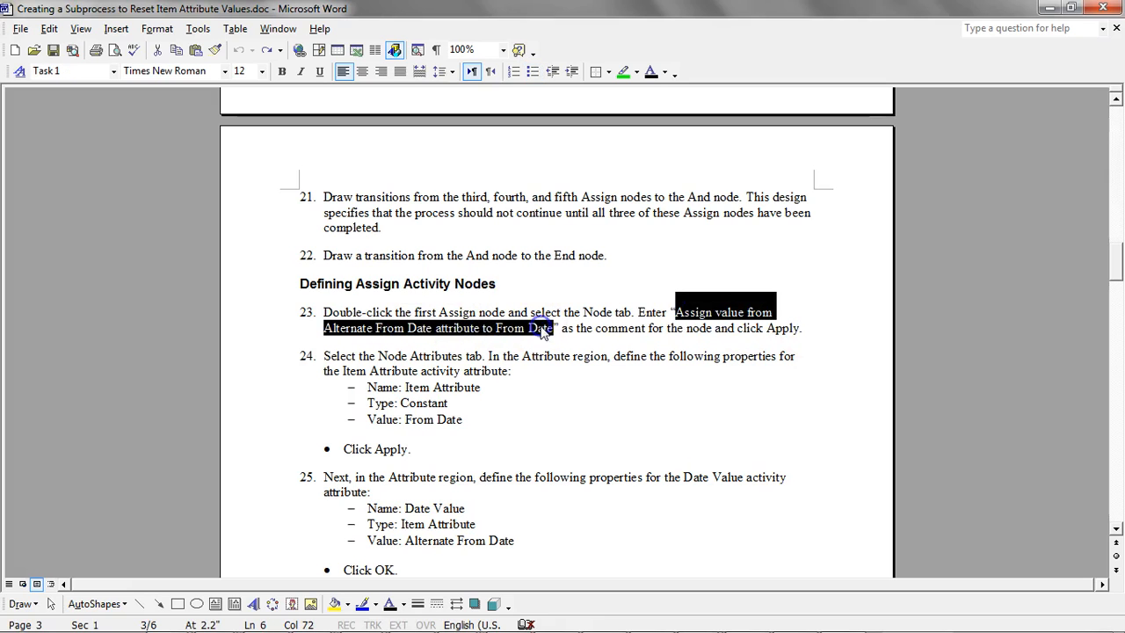
key("alt+Tab")
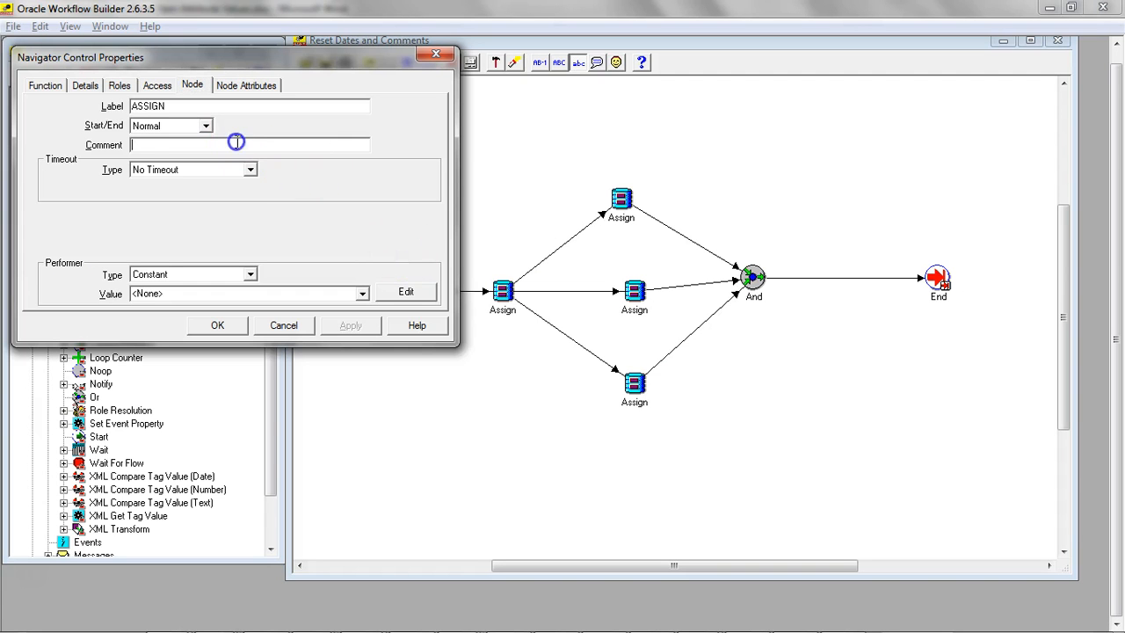
key("ctrl+v")
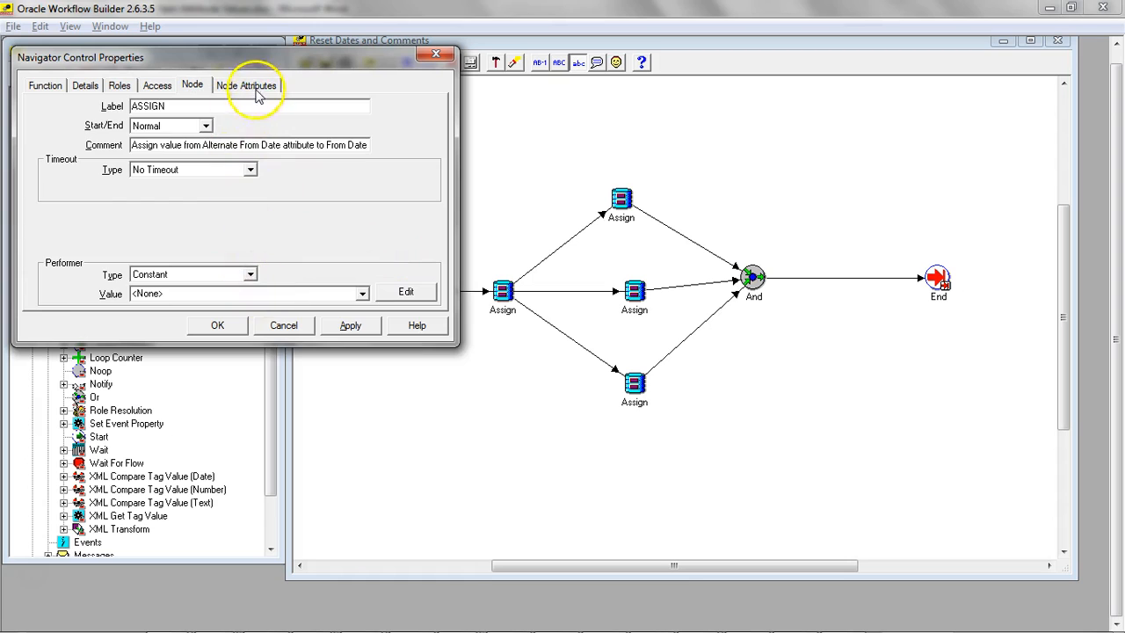
Step: Set the first Assign node's Item Attribute to the constant value From Date and apply the changes
left_click(255, 88)
left_click(45, 224)
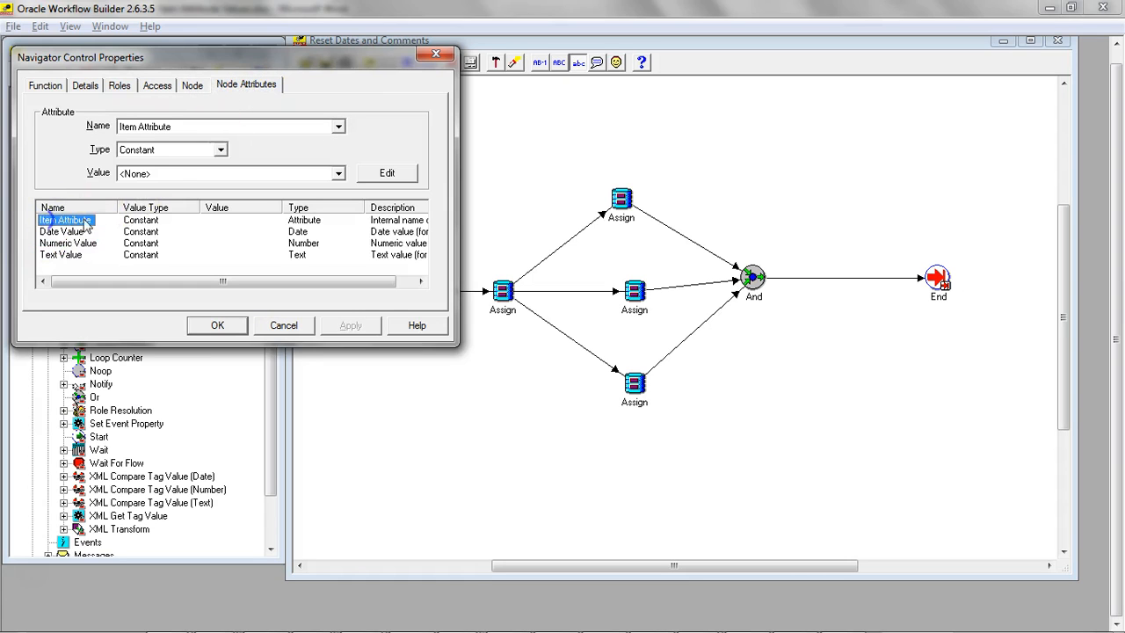
left_click(233, 174)
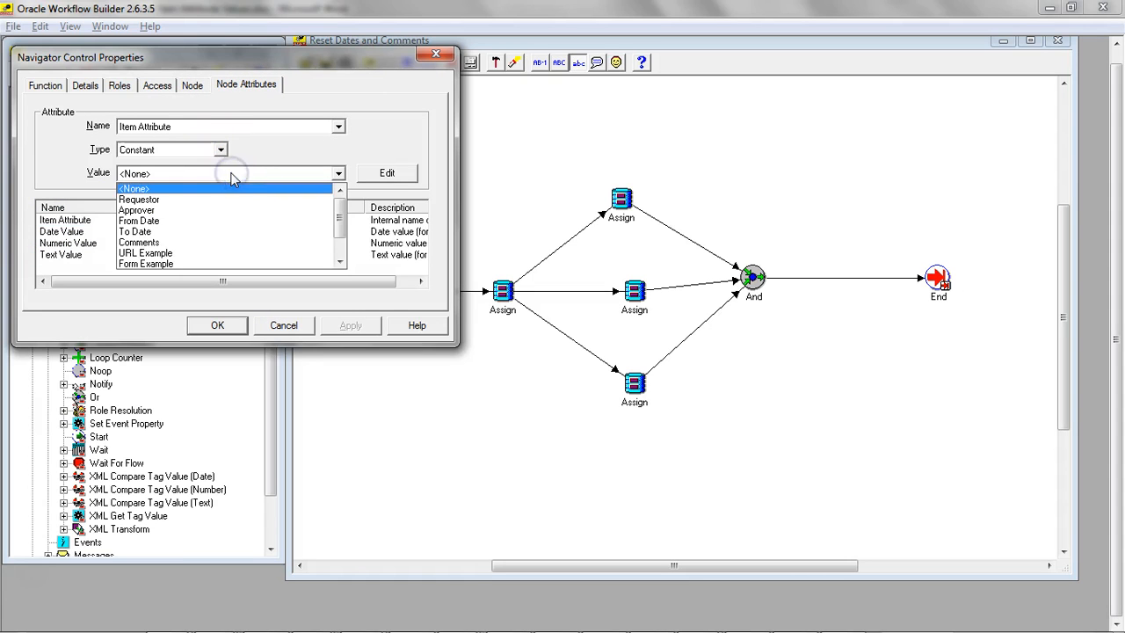
left_click(173, 220)
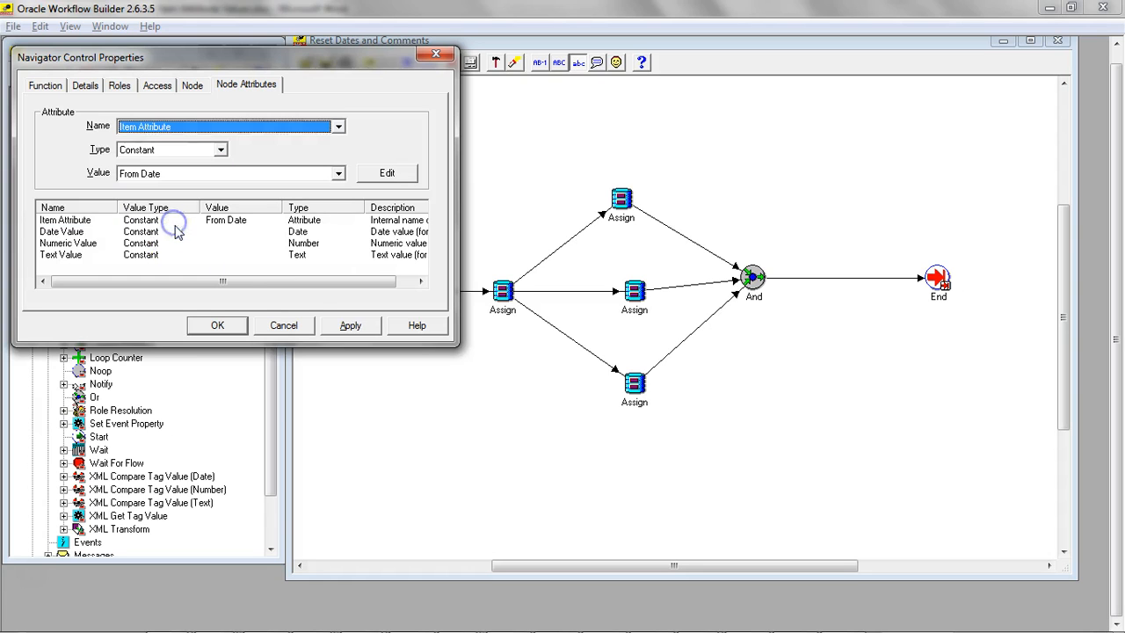
left_click(349, 326)
left_click(217, 326)
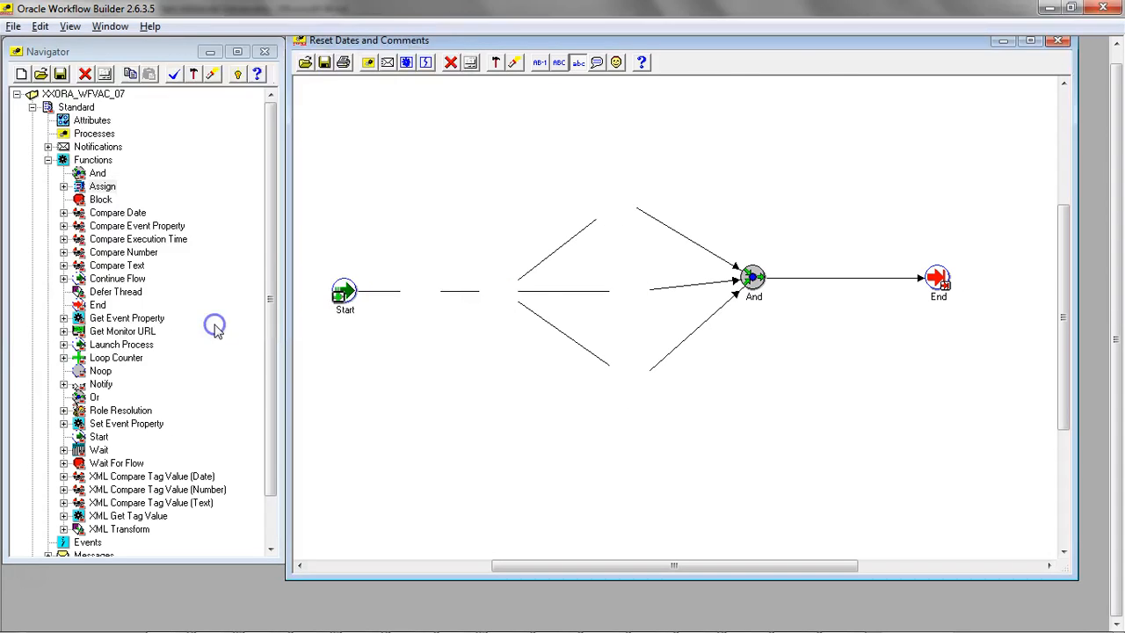
Step: Check step 25 in Word, and set the first Assign node's Date Value to type Item Attribute with value Alternate From Date
key("alt+Tab")
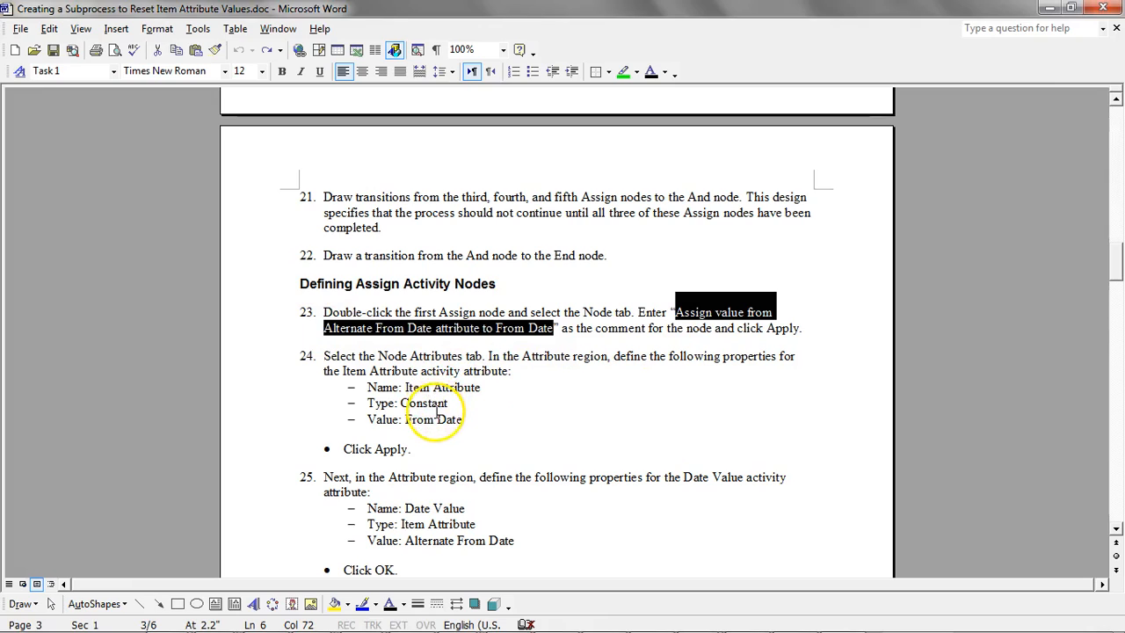
key("alt+Tab")
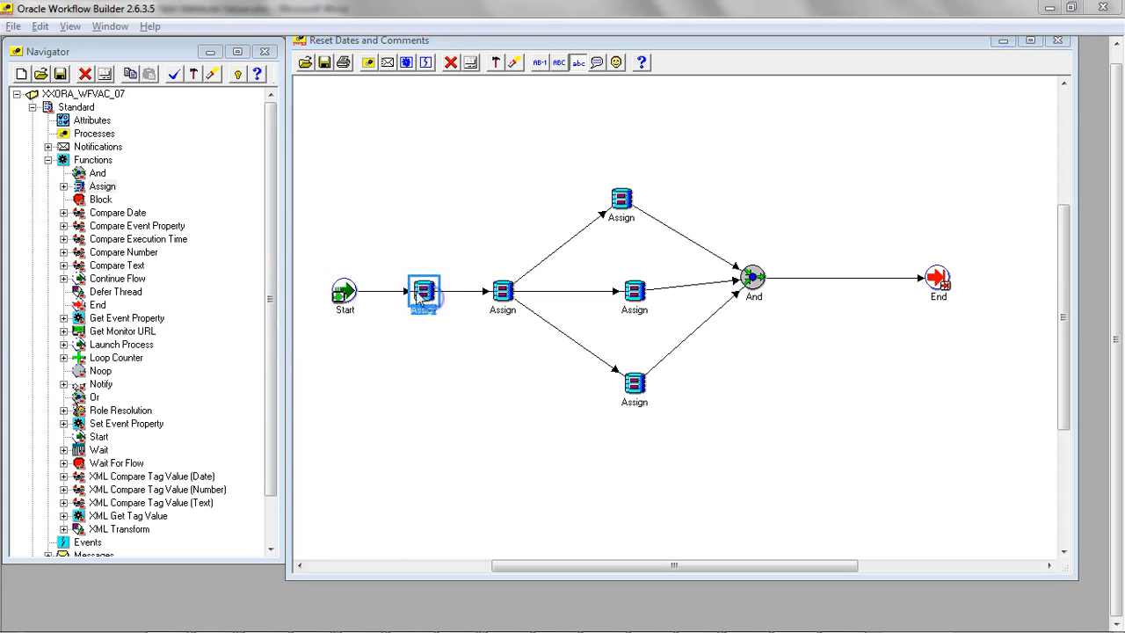
double_click(418, 298)
left_click(250, 83)
left_click(56, 232)
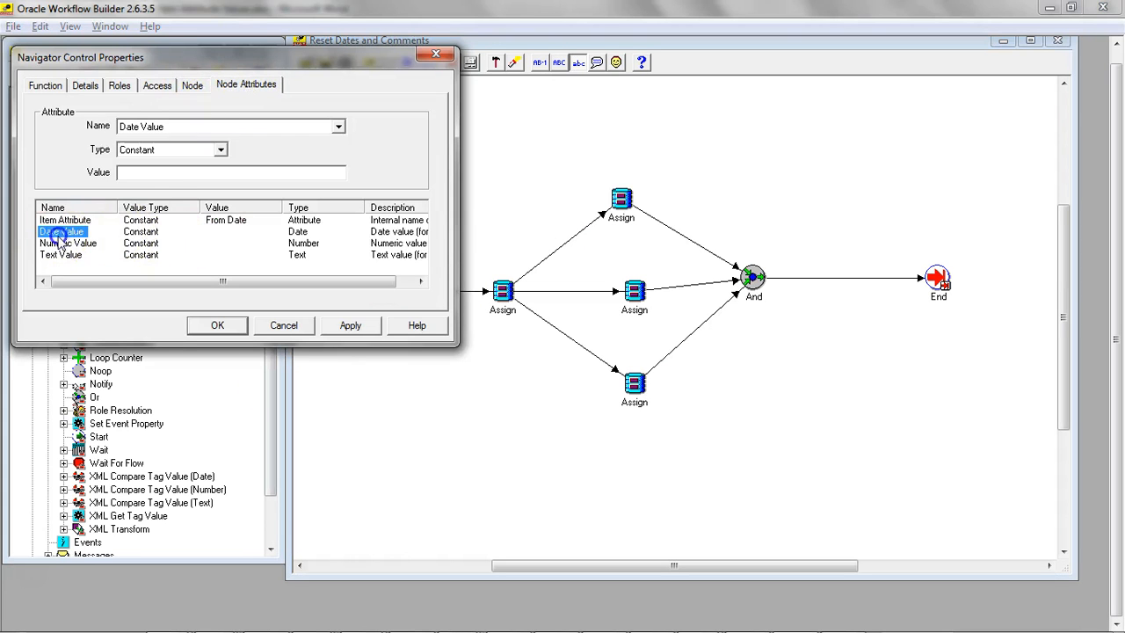
left_click(220, 150)
left_click(145, 161)
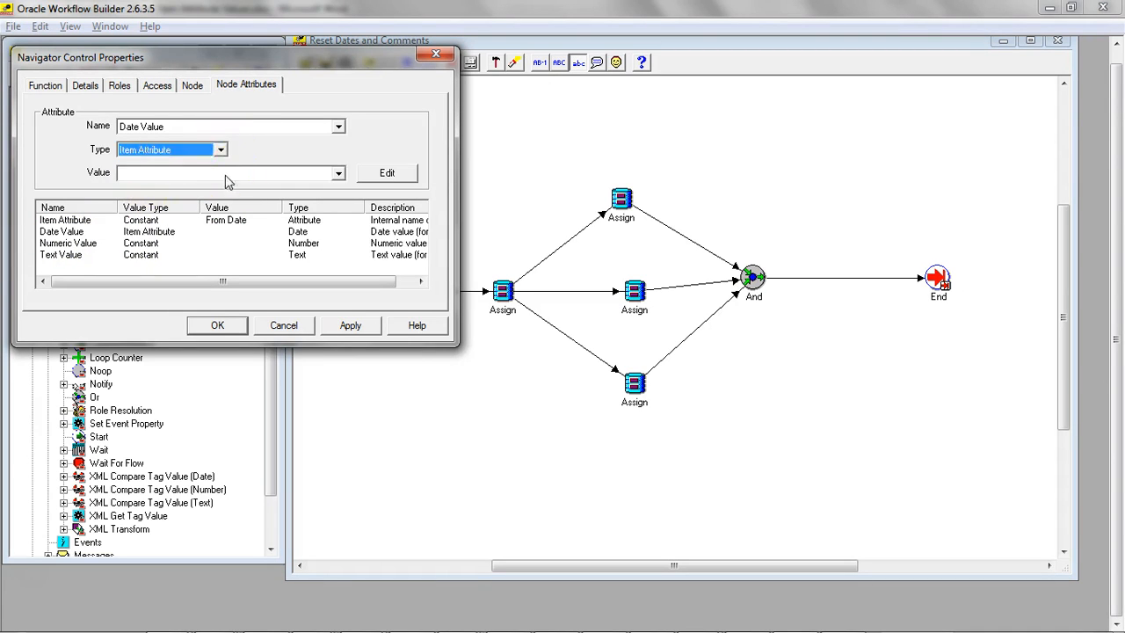
left_click(242, 175)
left_click(195, 221)
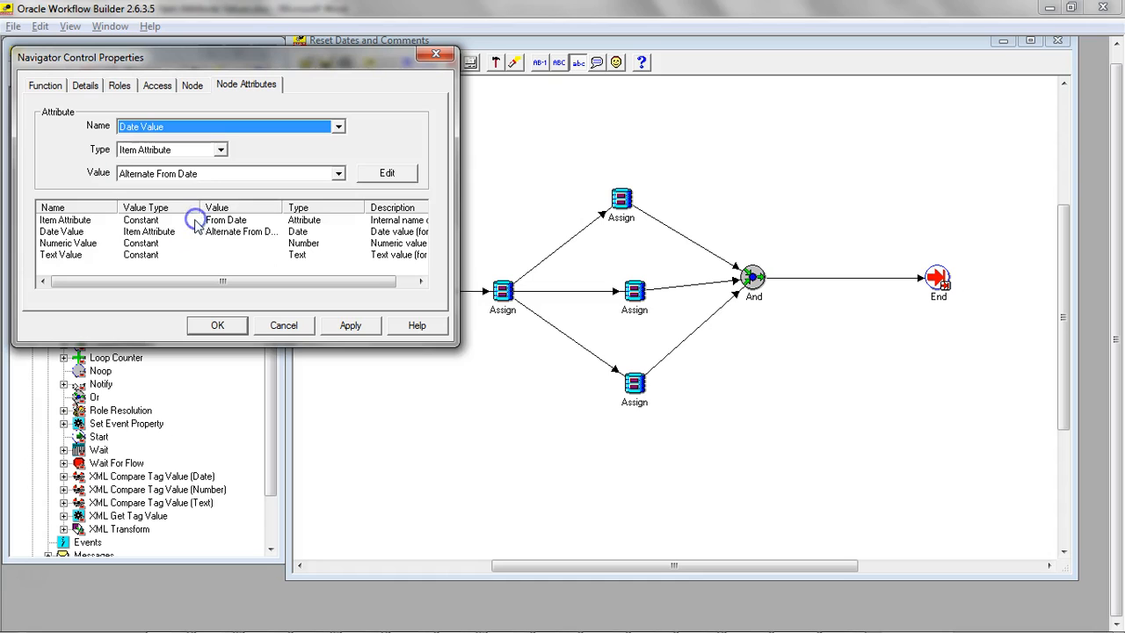
left_click(327, 329)
left_click(217, 325)
Step: Review step 26 of the Word instructions on the second Assign node's comment
key("alt+Tab")
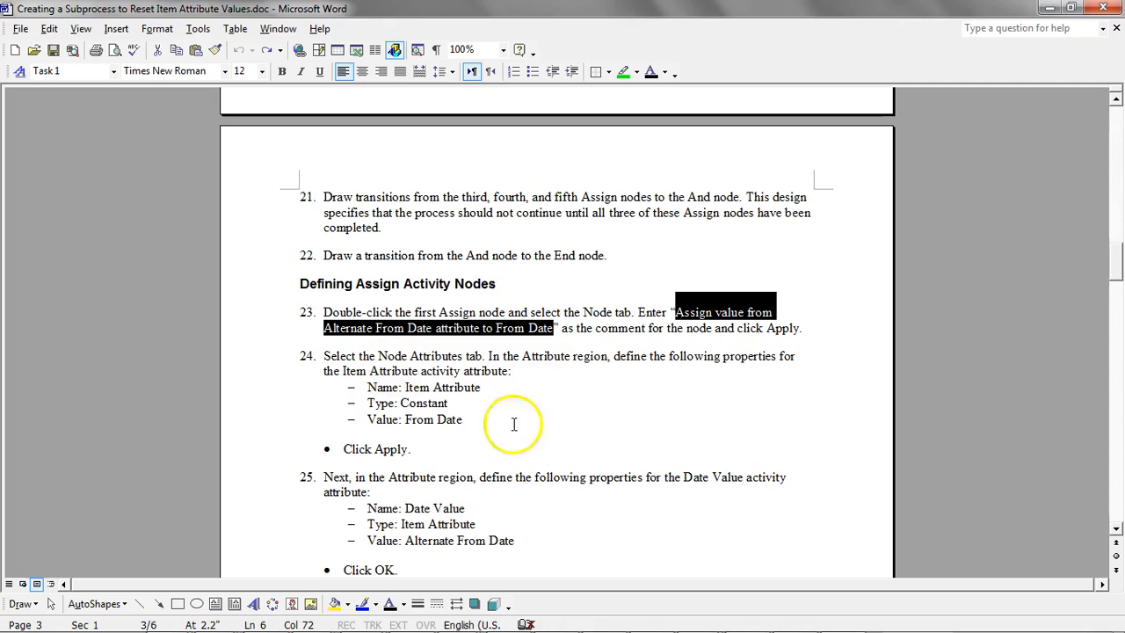
scroll(545, 466, "down", 1)
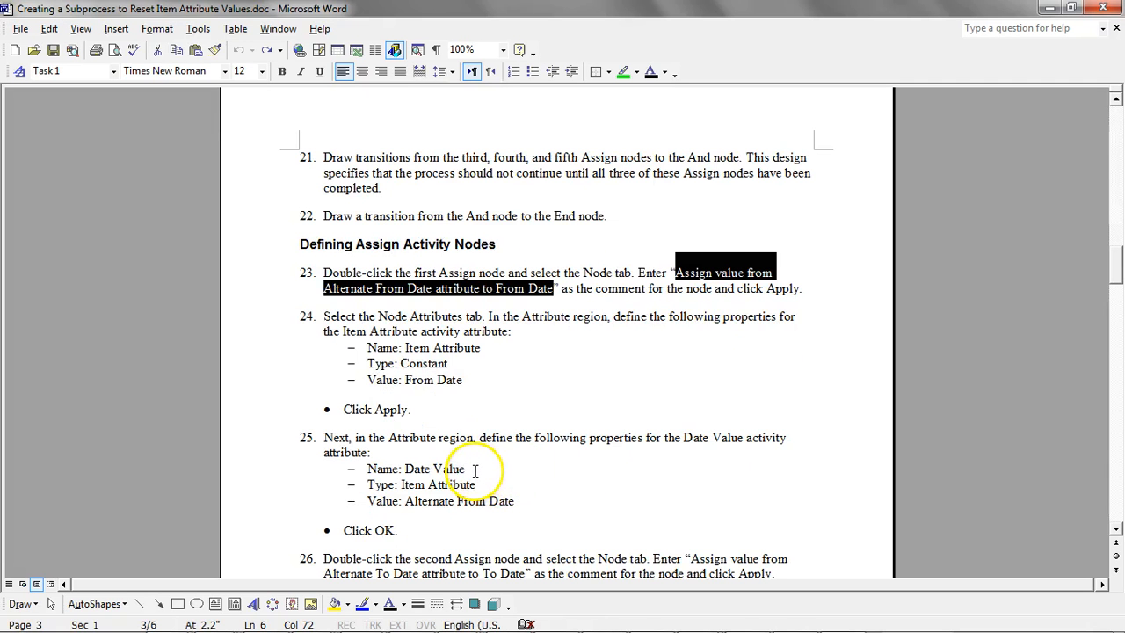
scroll(479, 466, "down", 1)
scroll(457, 452, "down", 2)
Step: Set the second Assign node's comment to "Assign value from Alternate To Date attribute to To Date", copied from step 26 in Word, and apply it
key("alt+Tab")
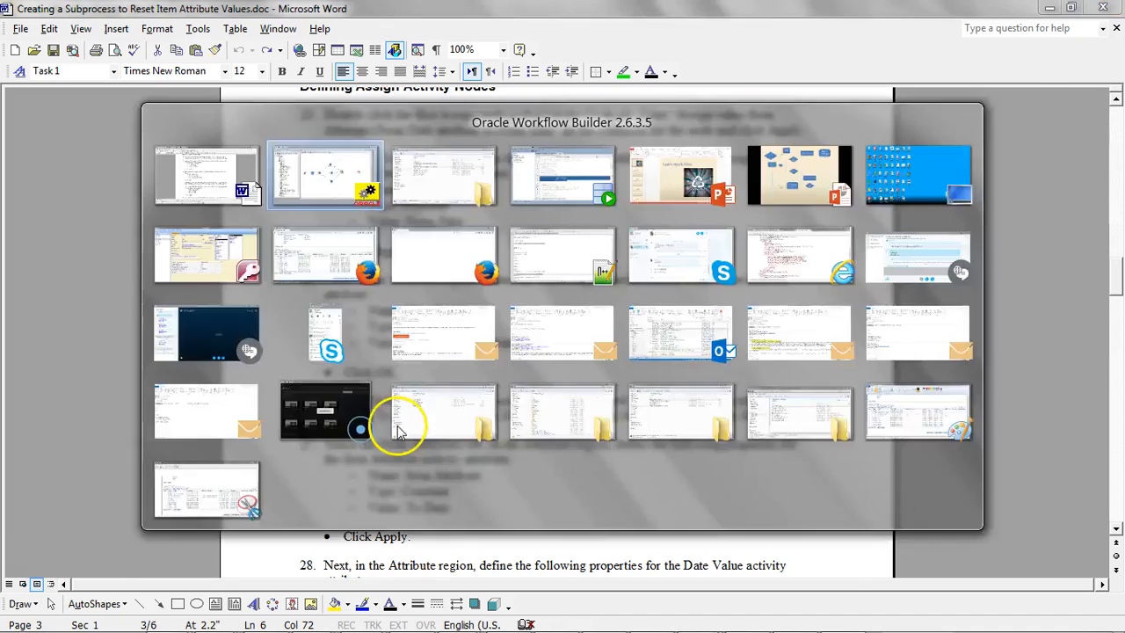
double_click(502, 293)
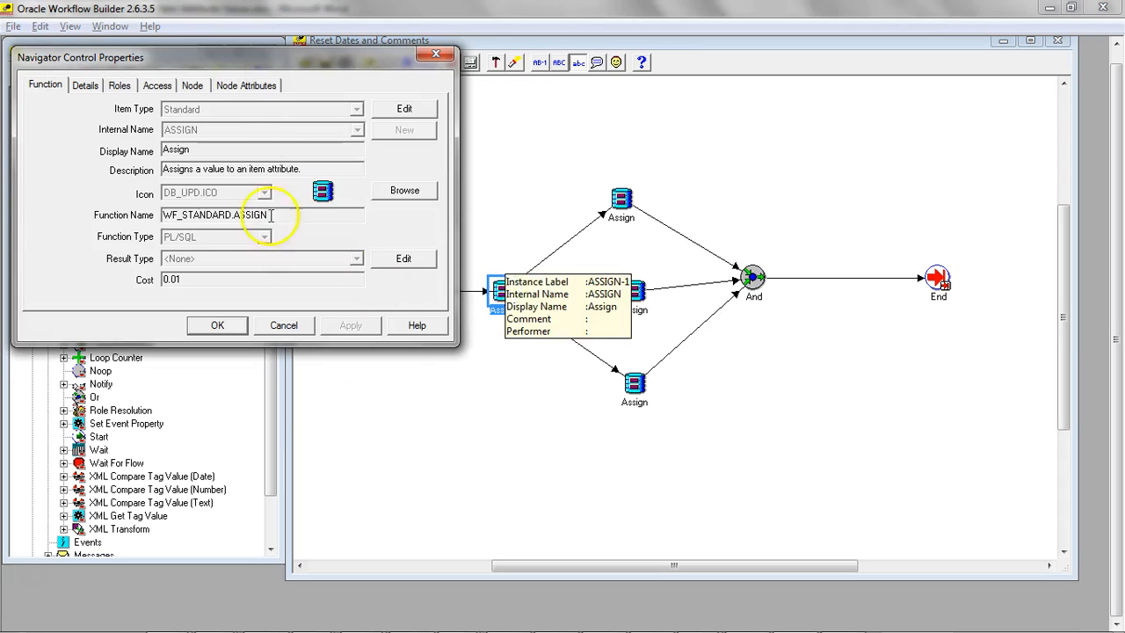
left_click(193, 85)
key("alt+Tab")
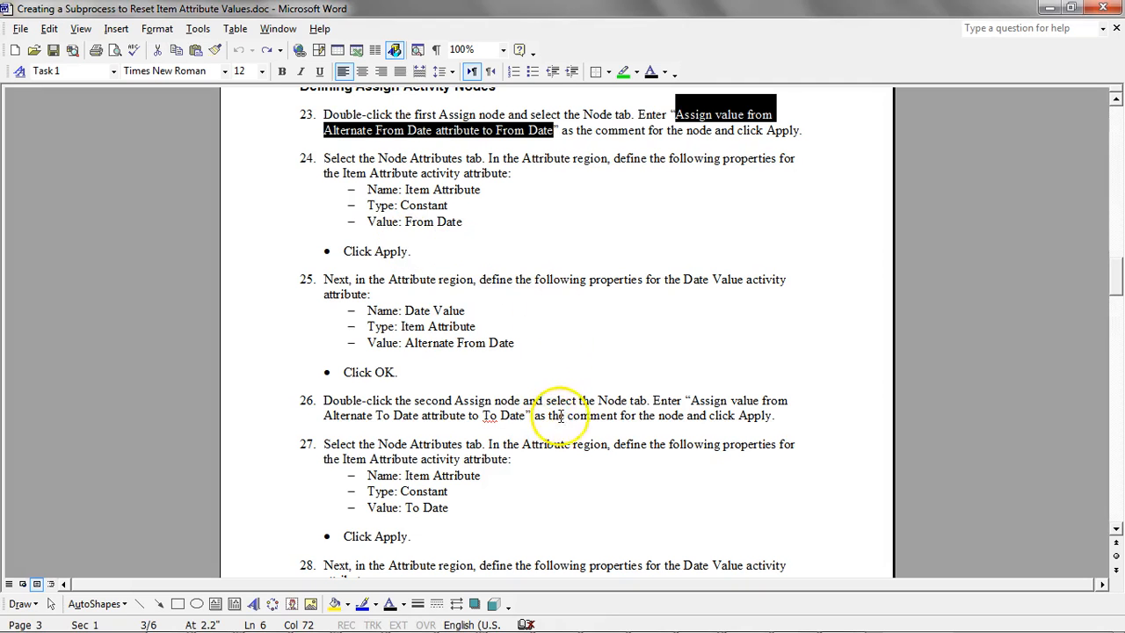
left_click_drag(691, 400, 528, 413)
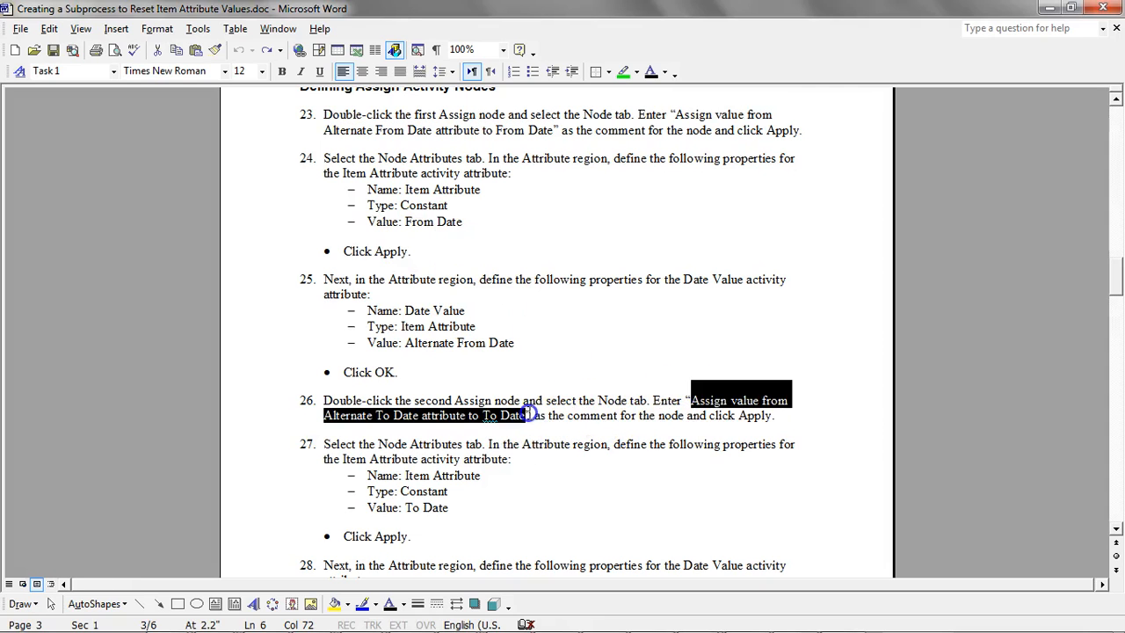
key("ctrl+c")
key("alt+Tab")
left_click(199, 146)
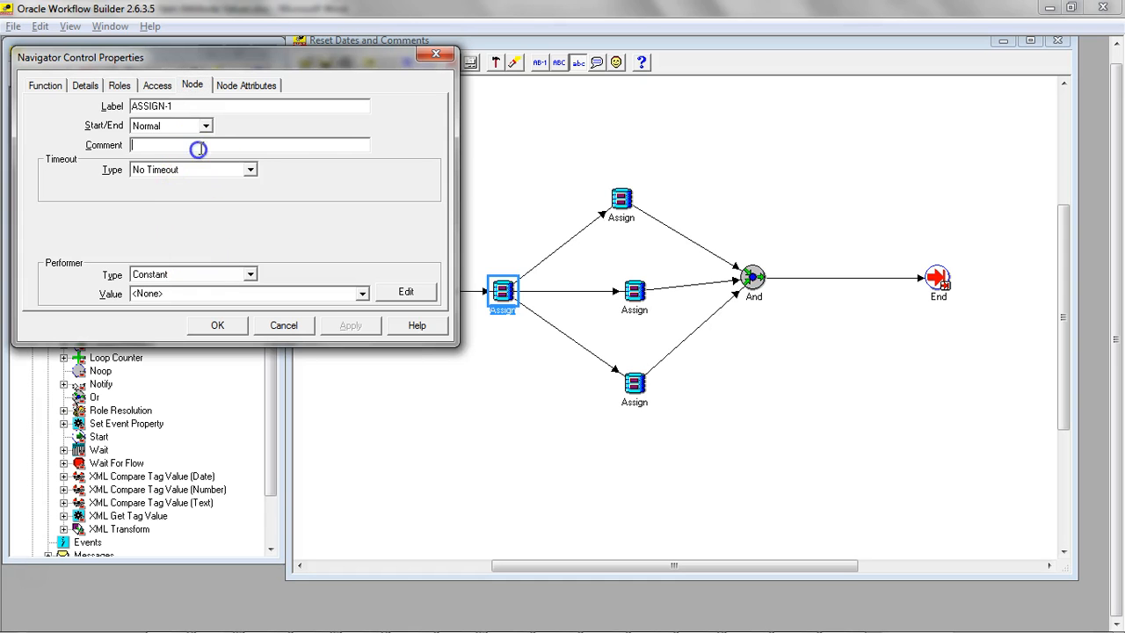
key("ctrl+v")
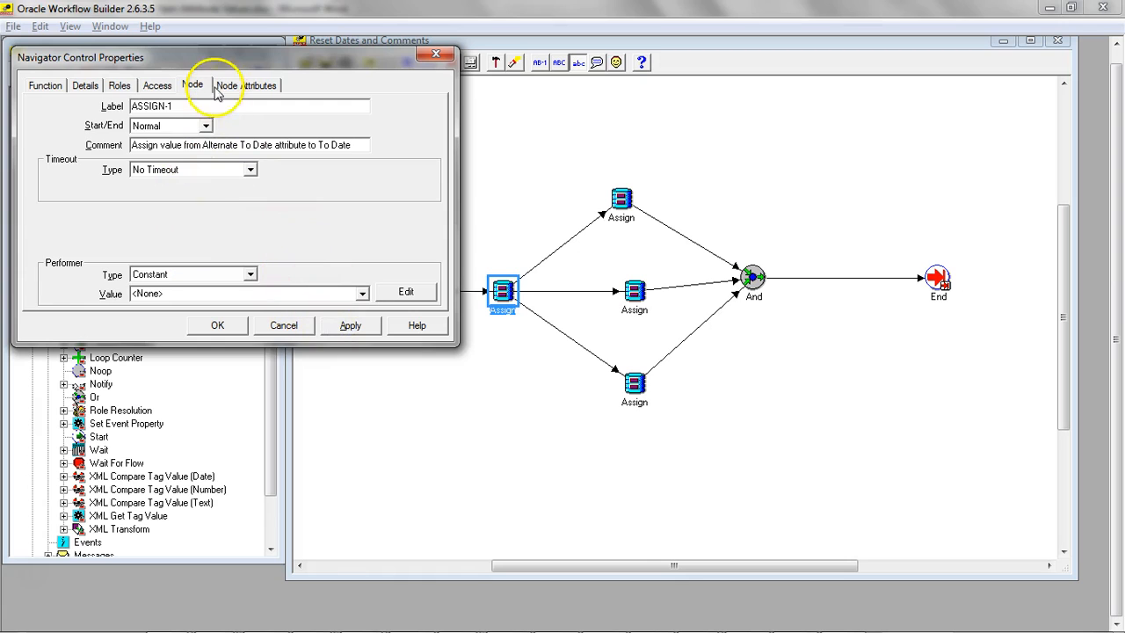
left_click(356, 331)
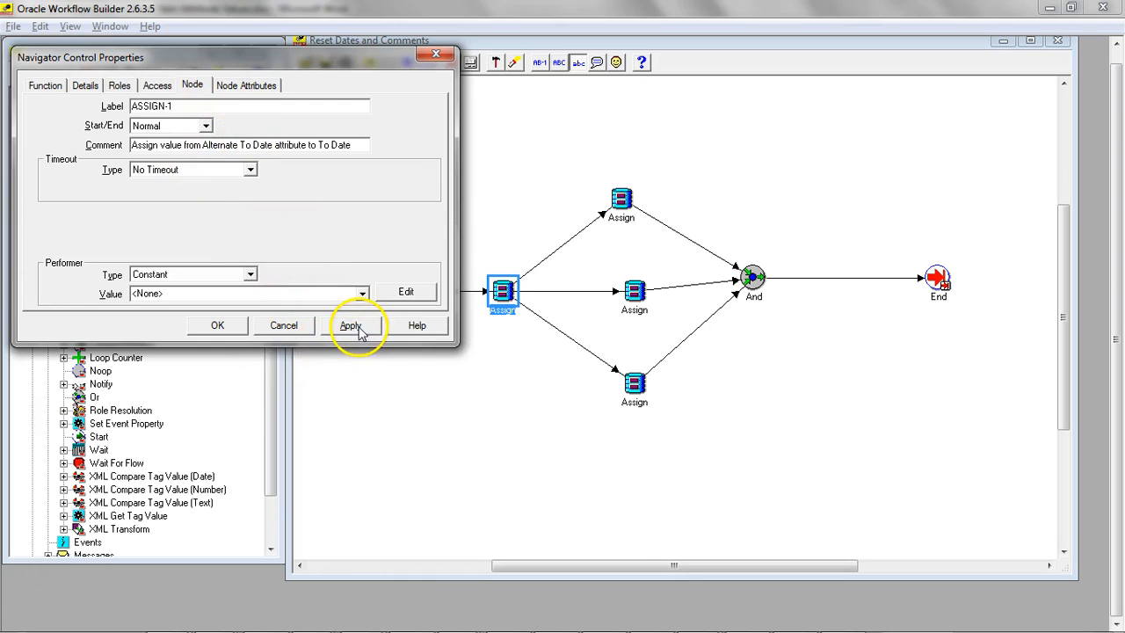
Step: Set the second Assign node's Item Attribute to the constant value Alternate To Date and apply the change
left_click(248, 84)
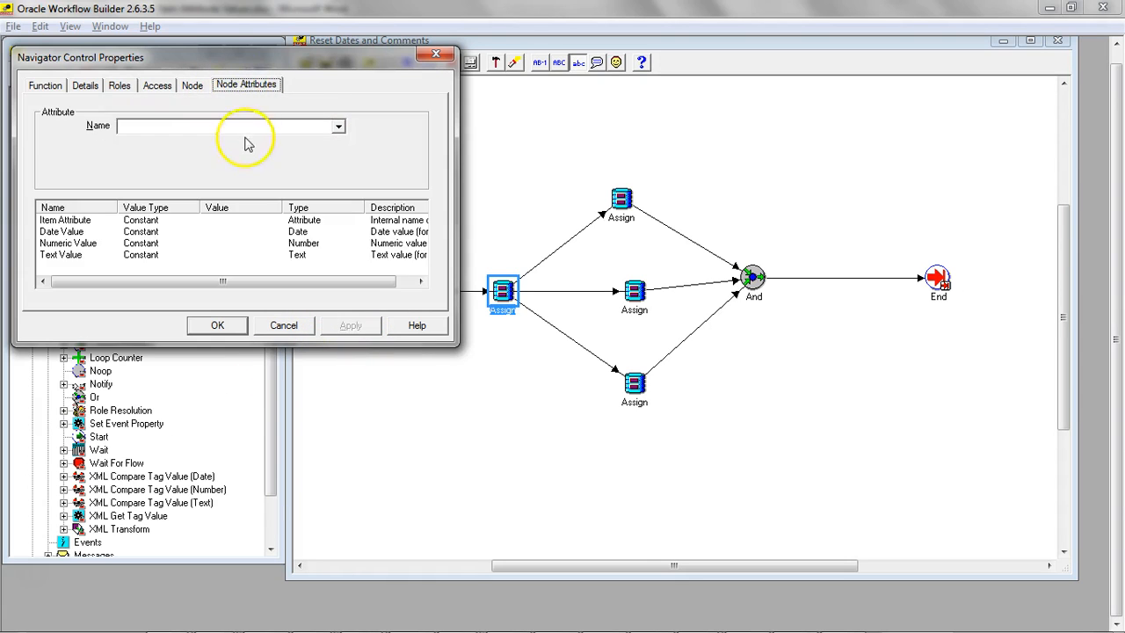
left_click(77, 221)
left_click(284, 173)
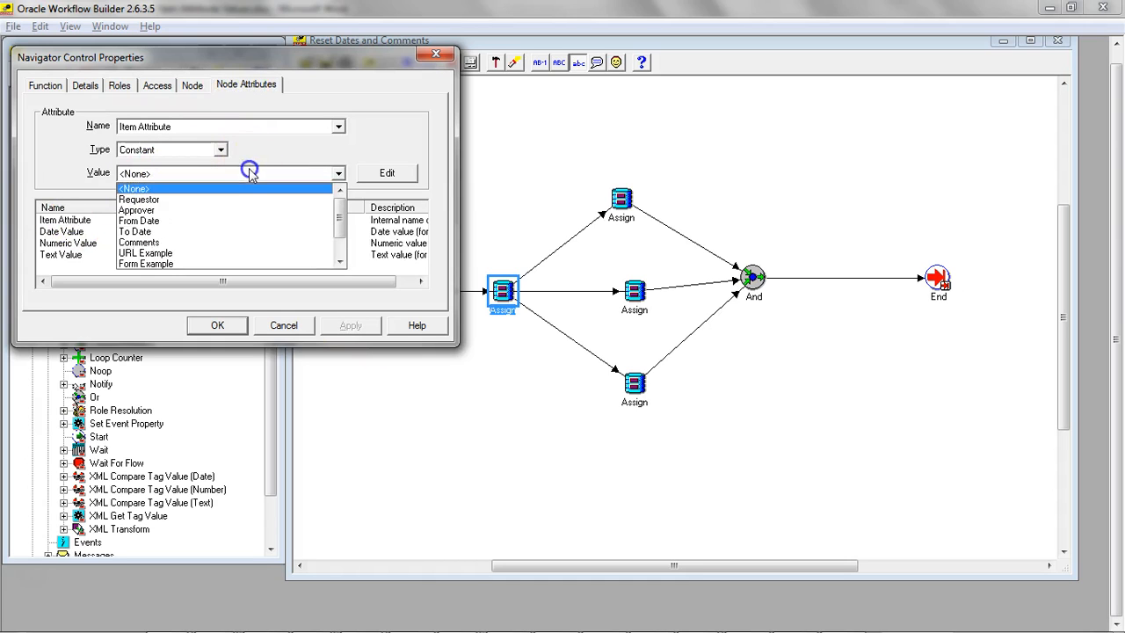
scroll(221, 241, "down", 1)
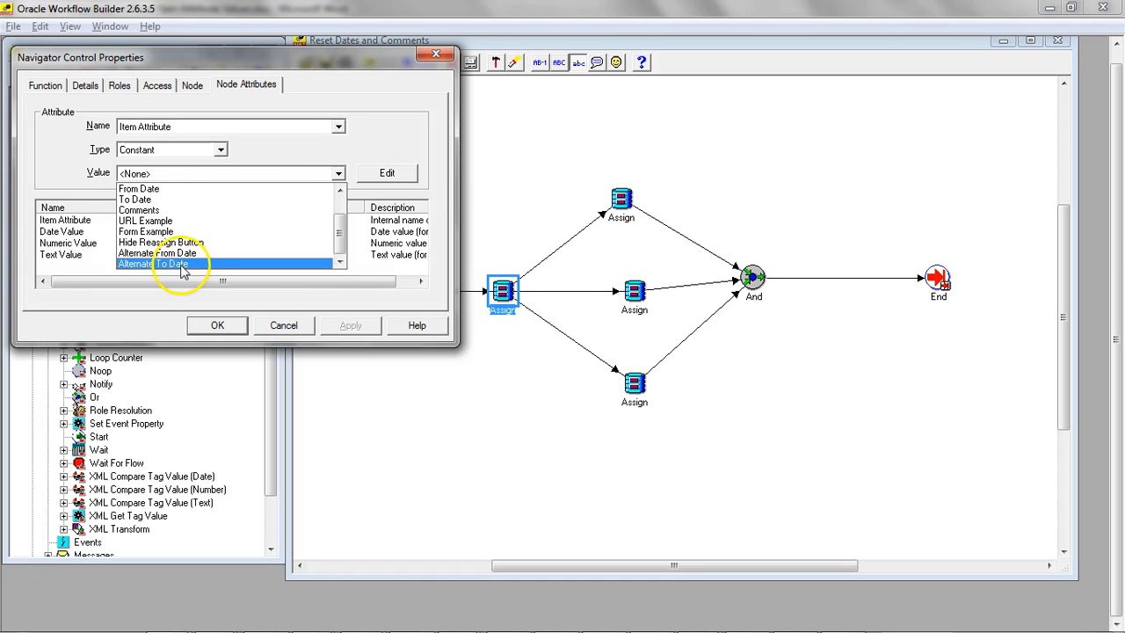
left_click(182, 264)
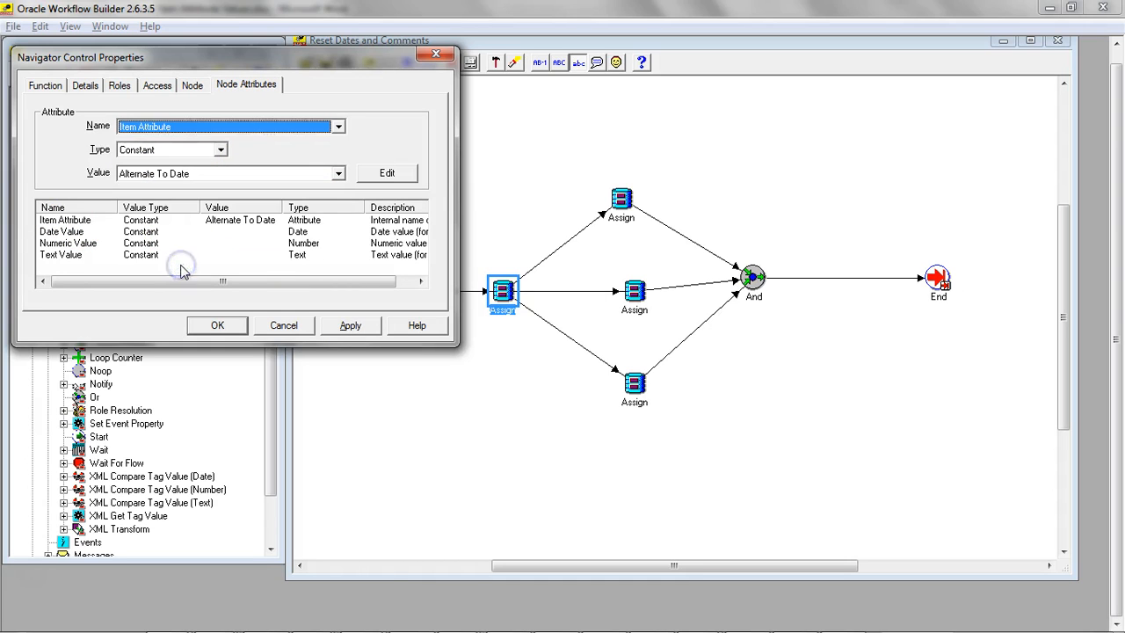
left_click(348, 326)
Step: Set the second Assign node's Date Value to type Item Attribute with value Alternate To Date
left_click(75, 231)
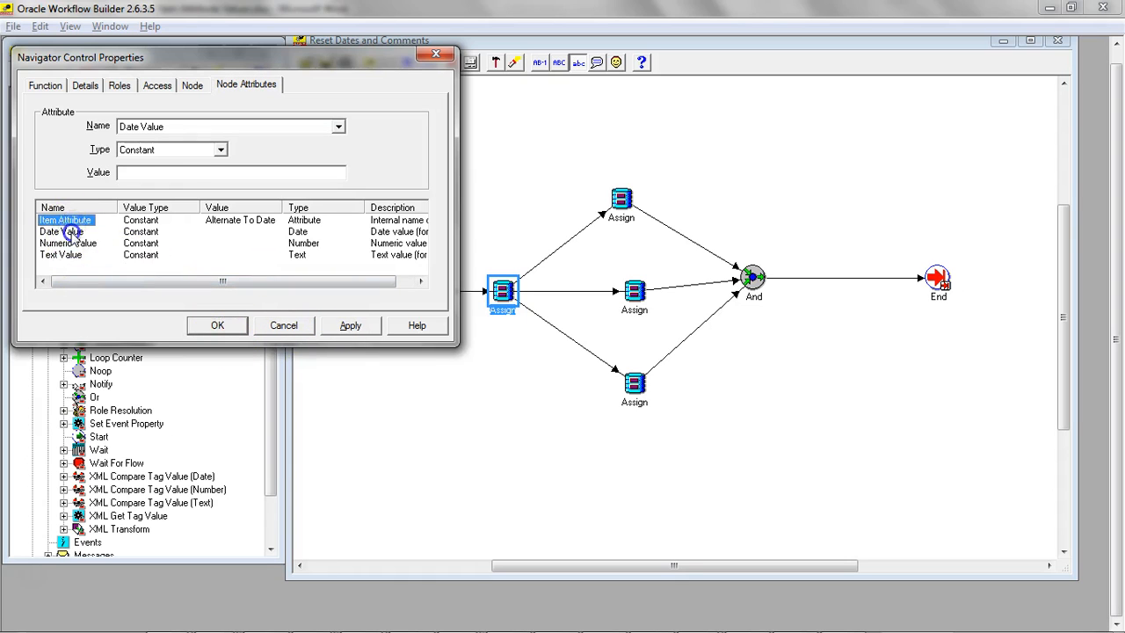
left_click(220, 150)
left_click(186, 165)
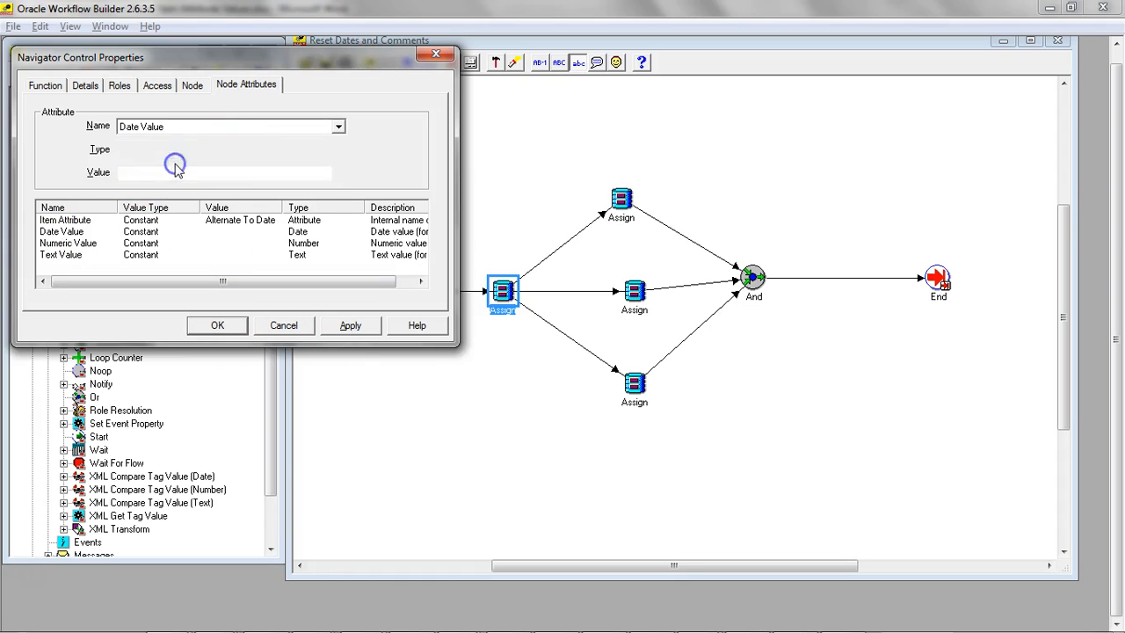
left_click(232, 172)
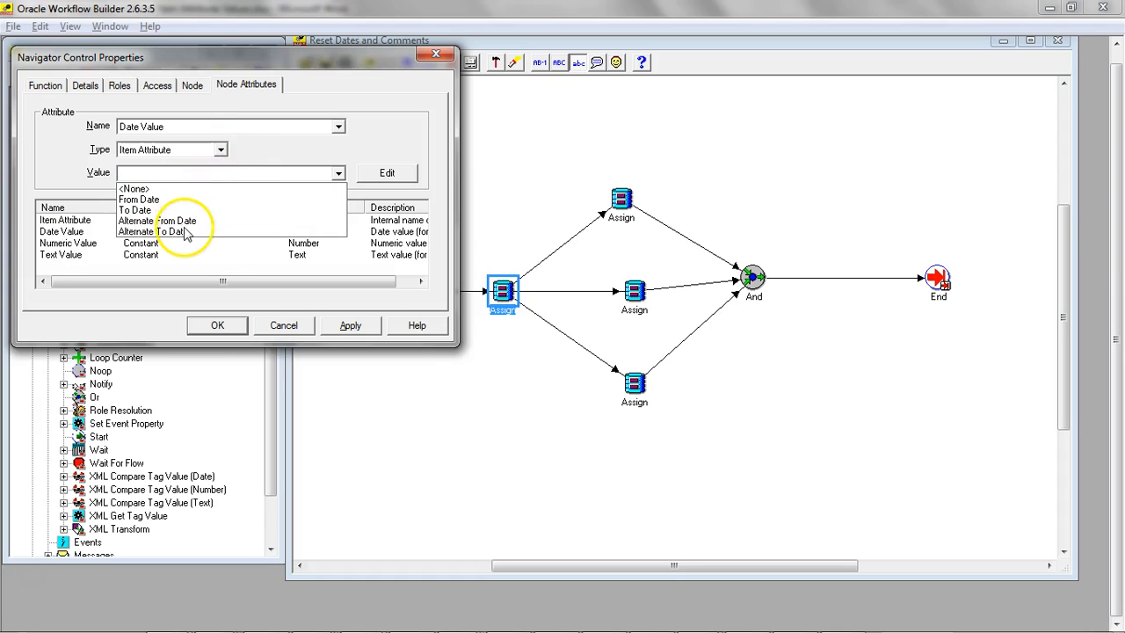
left_click(185, 231)
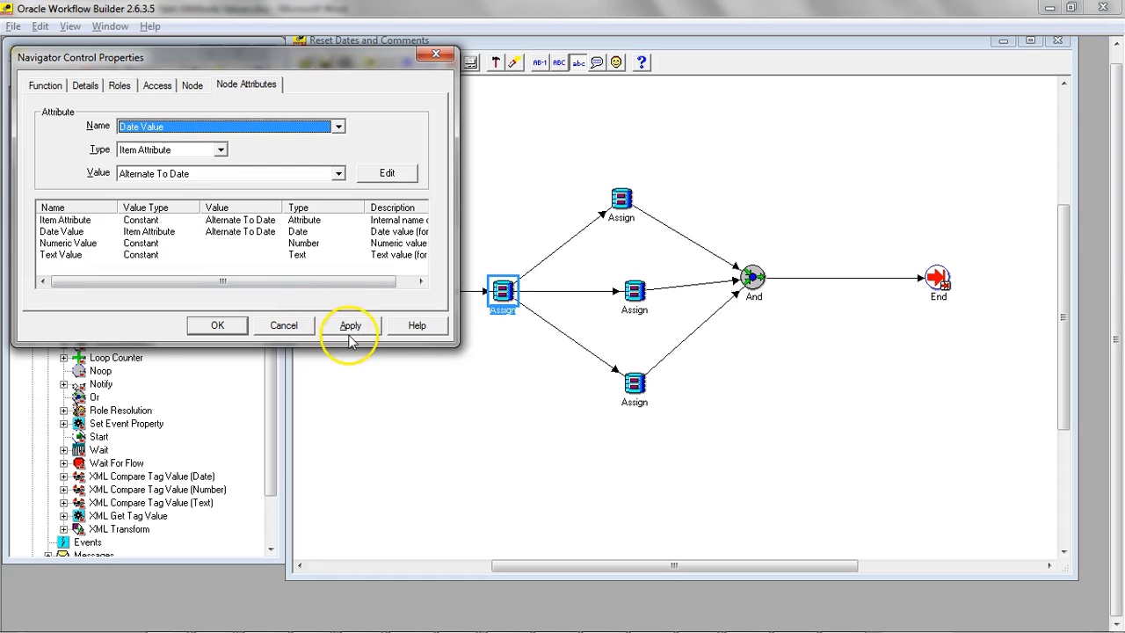
Step: Correct the second Assign node's Item Attribute to the constant value To Date, apply the change and close its properties
left_click(76, 221)
left_click(221, 175)
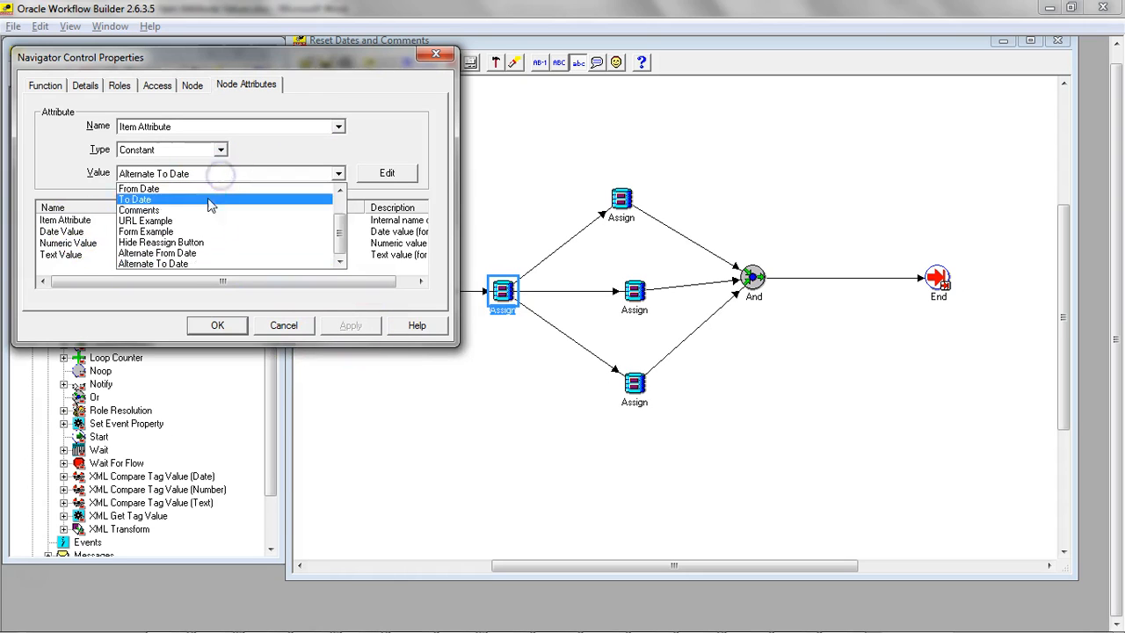
left_click(211, 200)
left_click(350, 324)
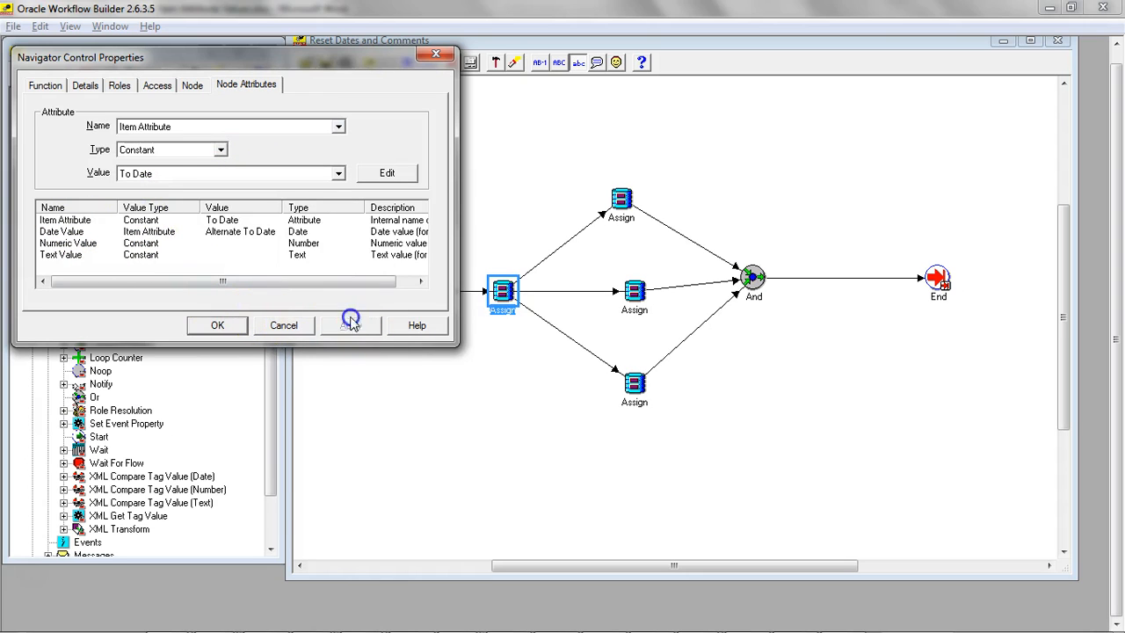
left_click(283, 326)
Step: Check the Item Attribute and Date Value settings of the first Assign node, leaving its properties without changes
double_click(413, 299)
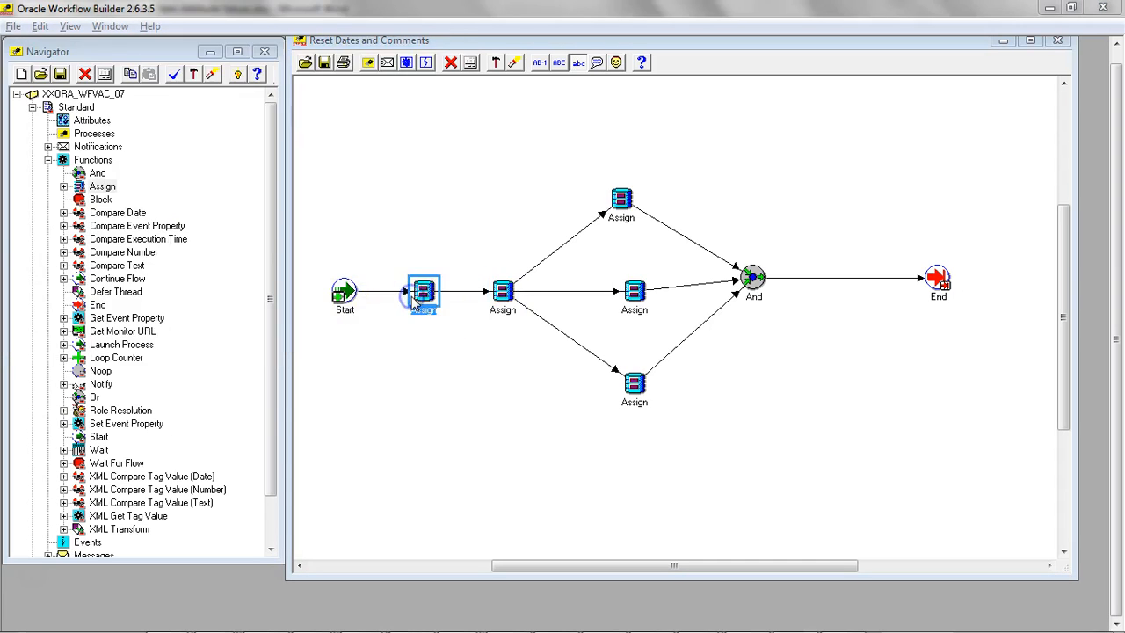
left_click(246, 85)
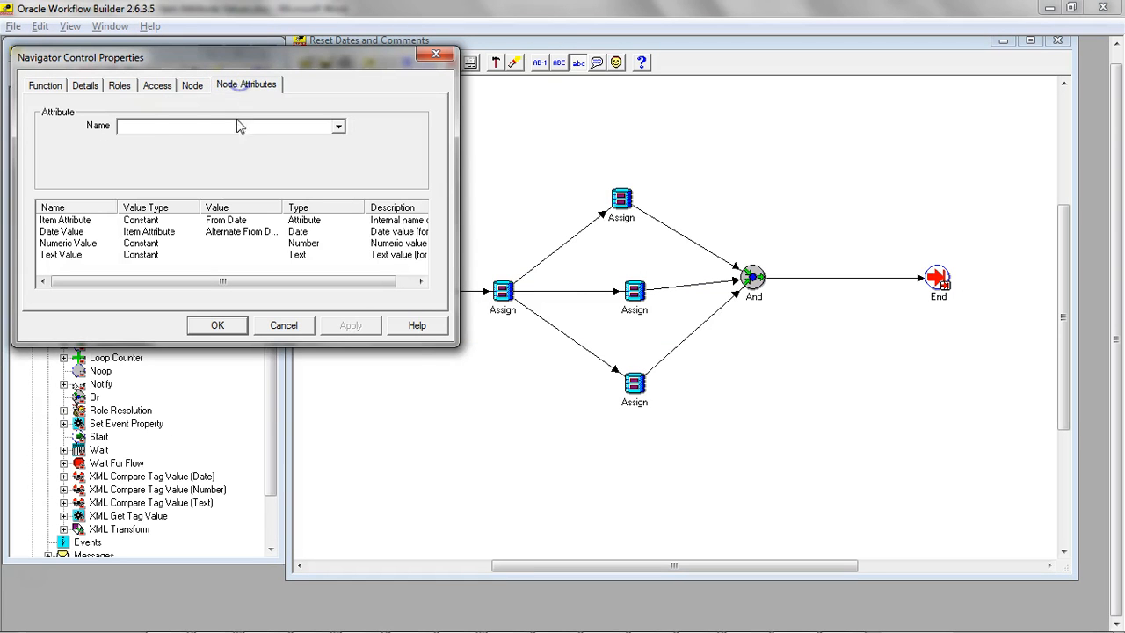
left_click(65, 221)
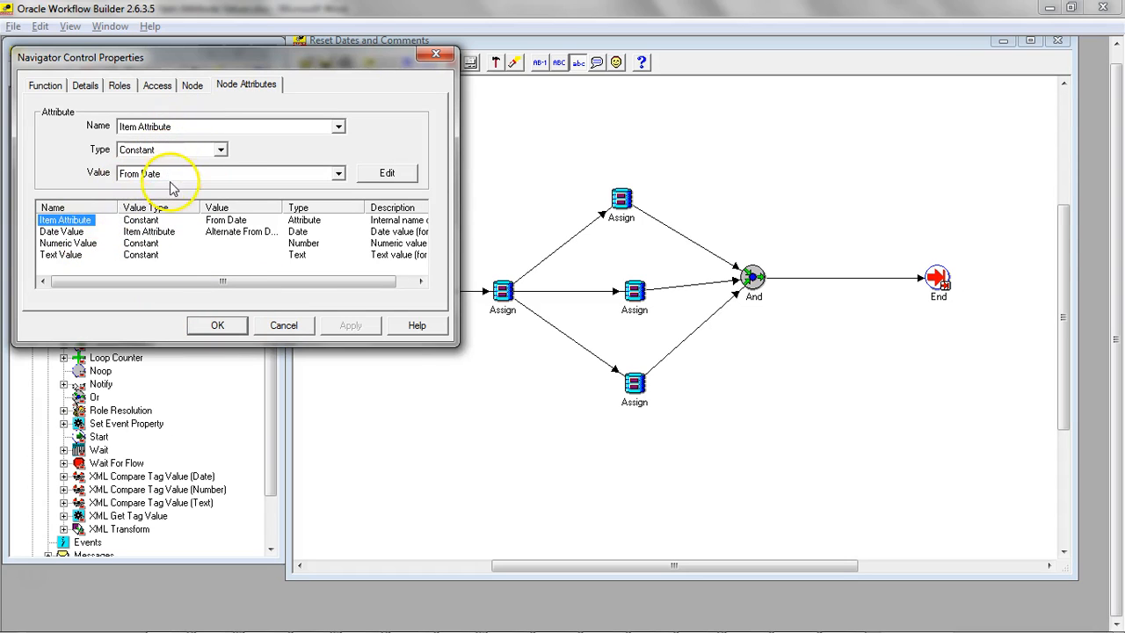
left_click(81, 232)
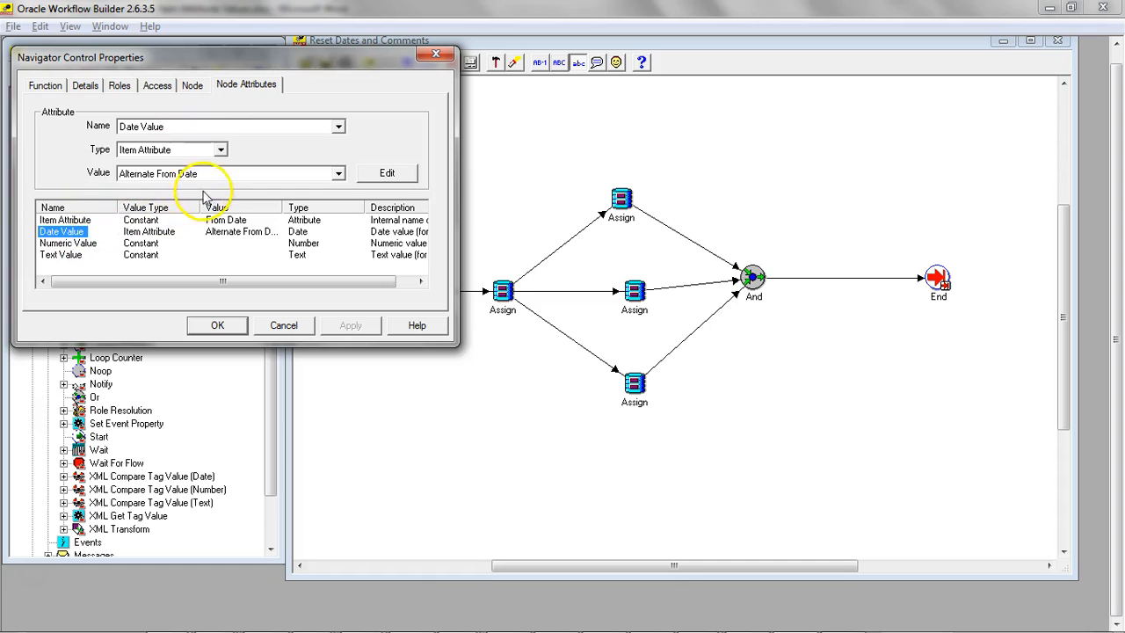
left_click(290, 325)
Step: Check the Item Attribute and Date Value settings of the second Assign node and close its properties
double_click(502, 292)
left_click(241, 88)
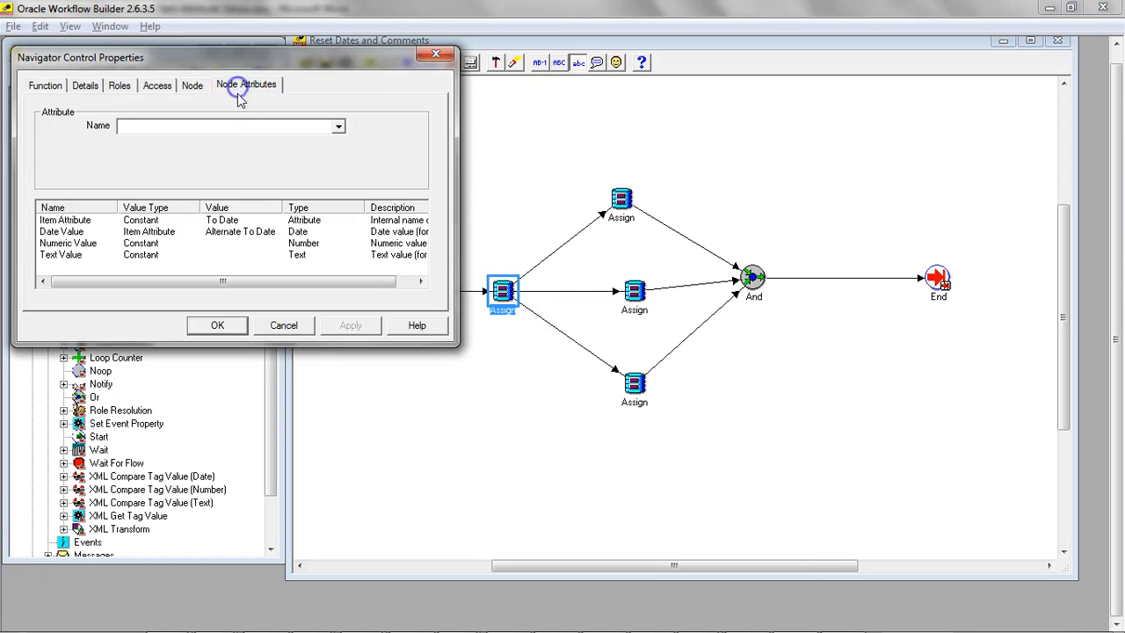
left_click(69, 231)
left_click(67, 220)
left_click(79, 232)
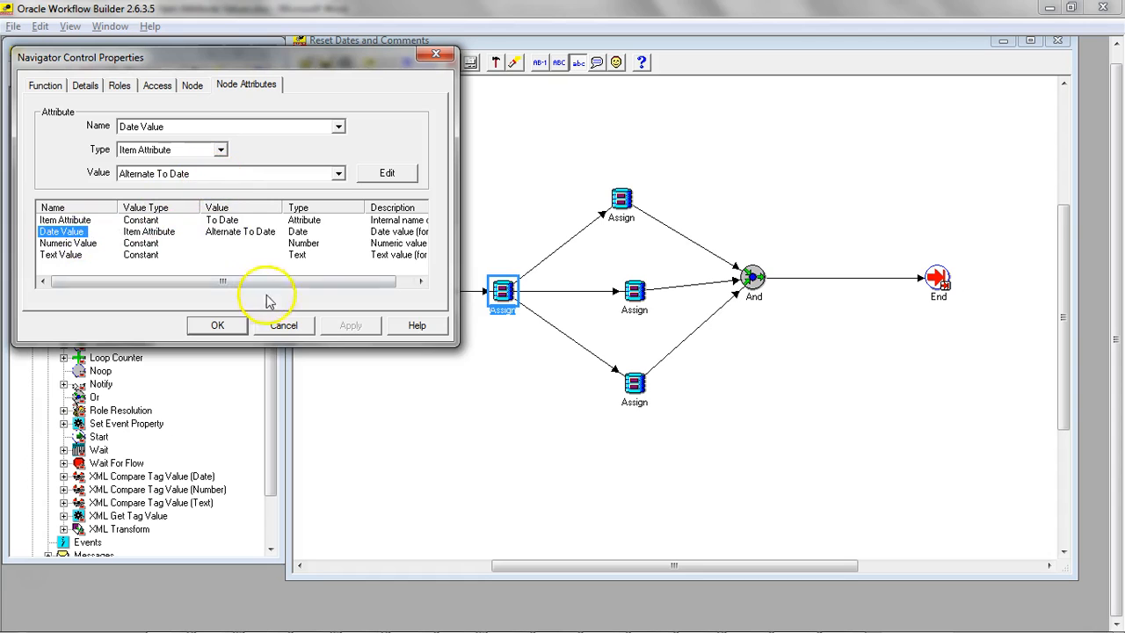
left_click(215, 326)
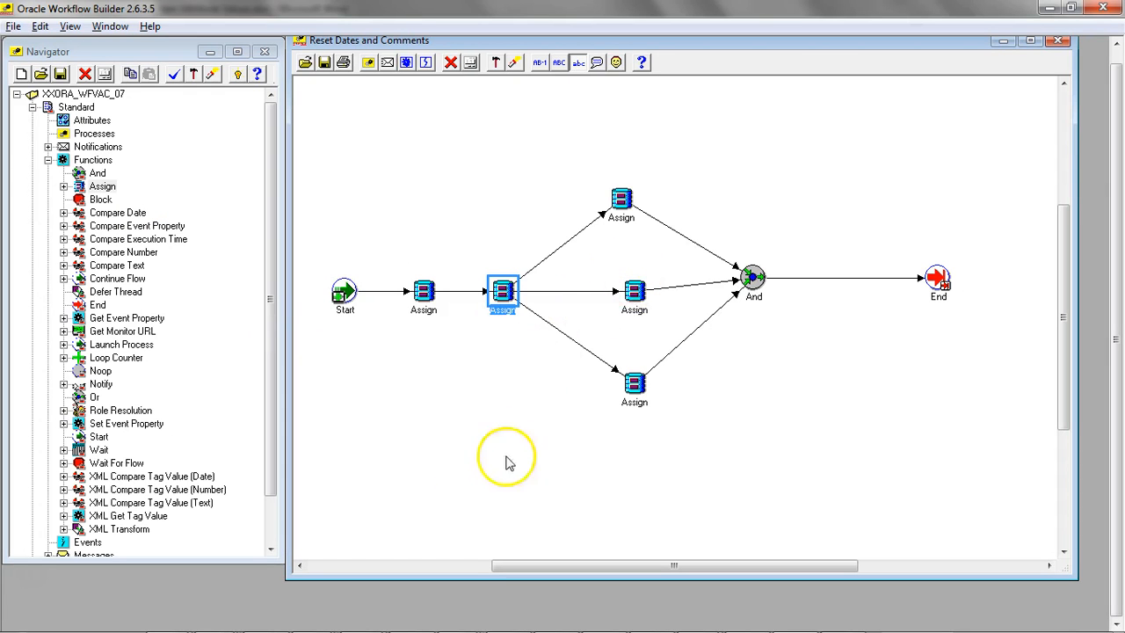
Step: Read the Word instructions in steps 27 to 31 for the second and third Assign nodes
key("alt+Tab")
scroll(492, 475, "down", 3)
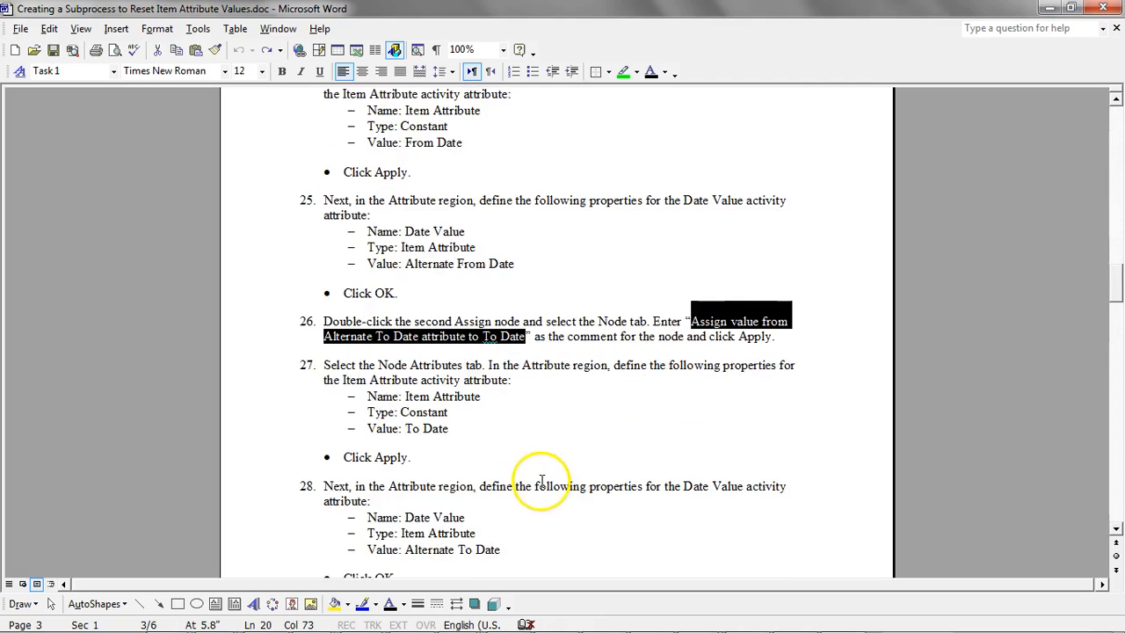
scroll(525, 475, "down", 3)
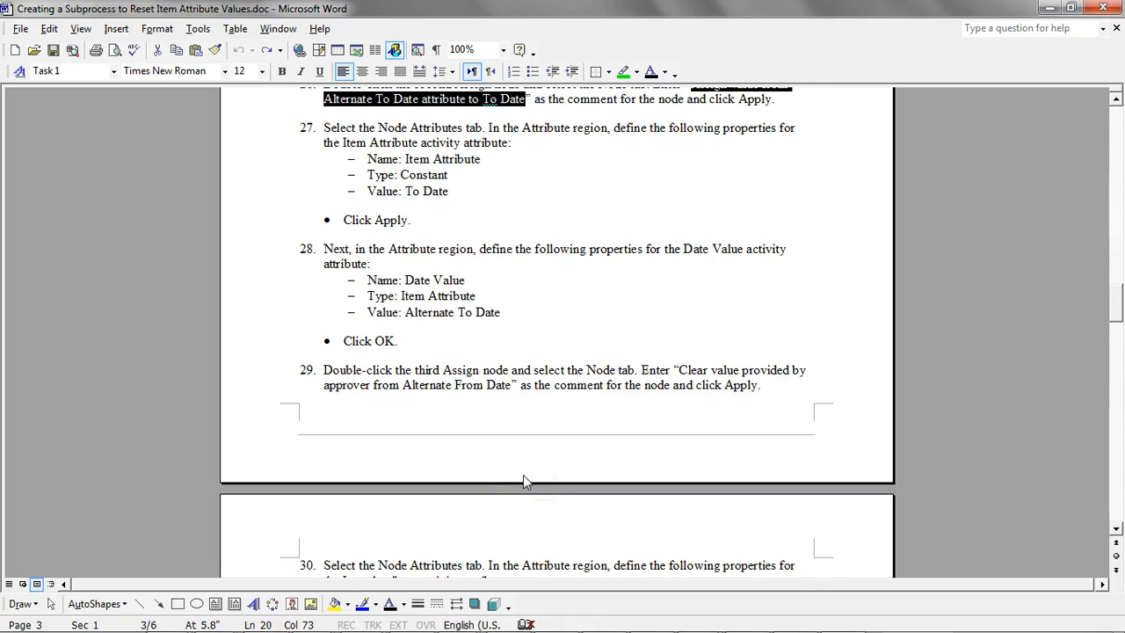
scroll(523, 479, "down", 5)
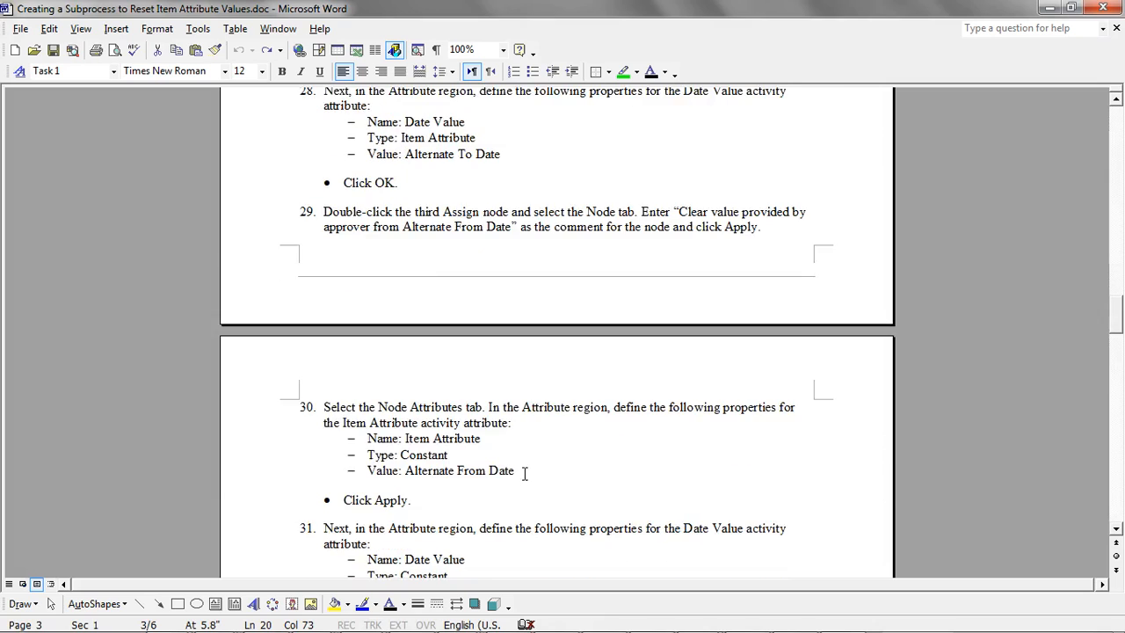
scroll(524, 474, "down", 2)
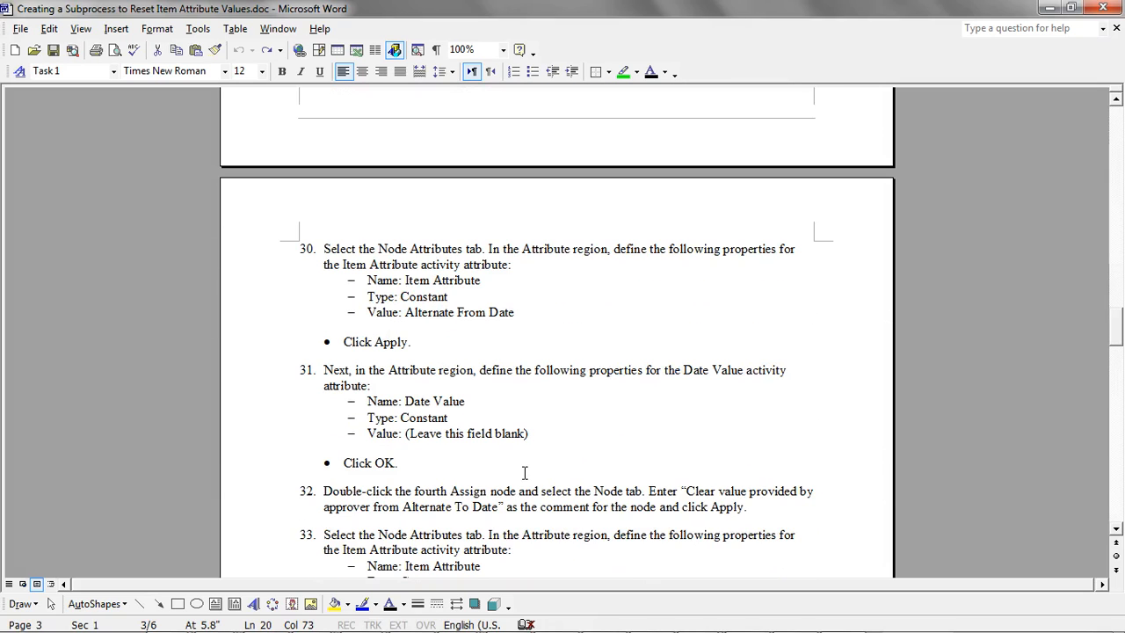
scroll(524, 473, "down", 1)
scroll(523, 468, "up", 6)
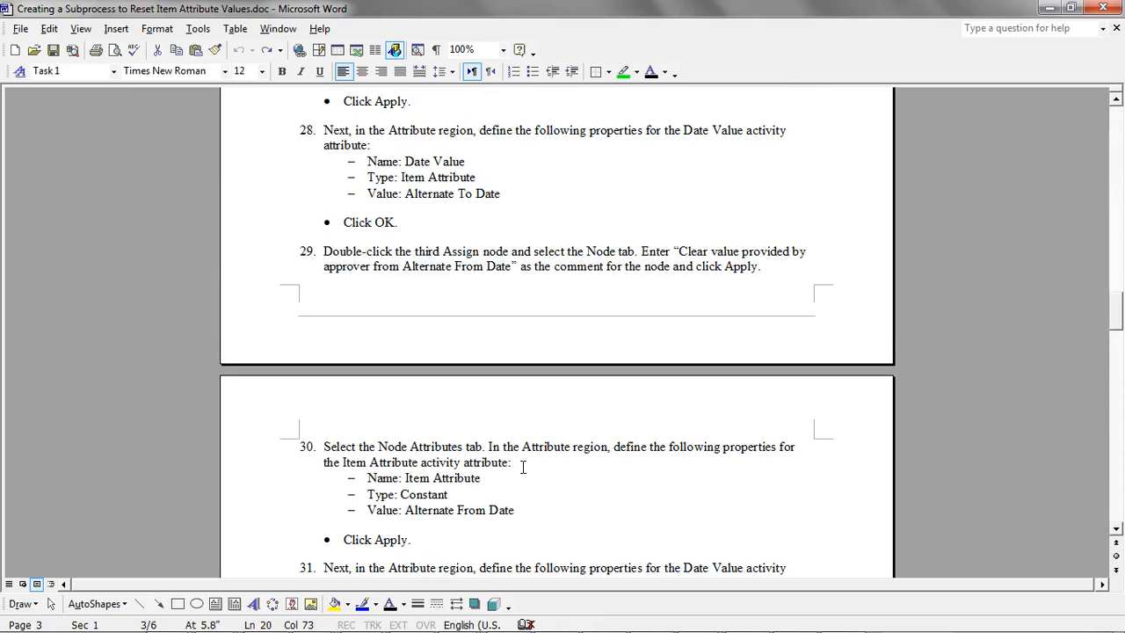
Step: Set the third Assign node's comment to "Clear value provided by approver from Alternate From Date", copied from step 29 of the Word document
key("alt+Tab")
double_click(621, 206)
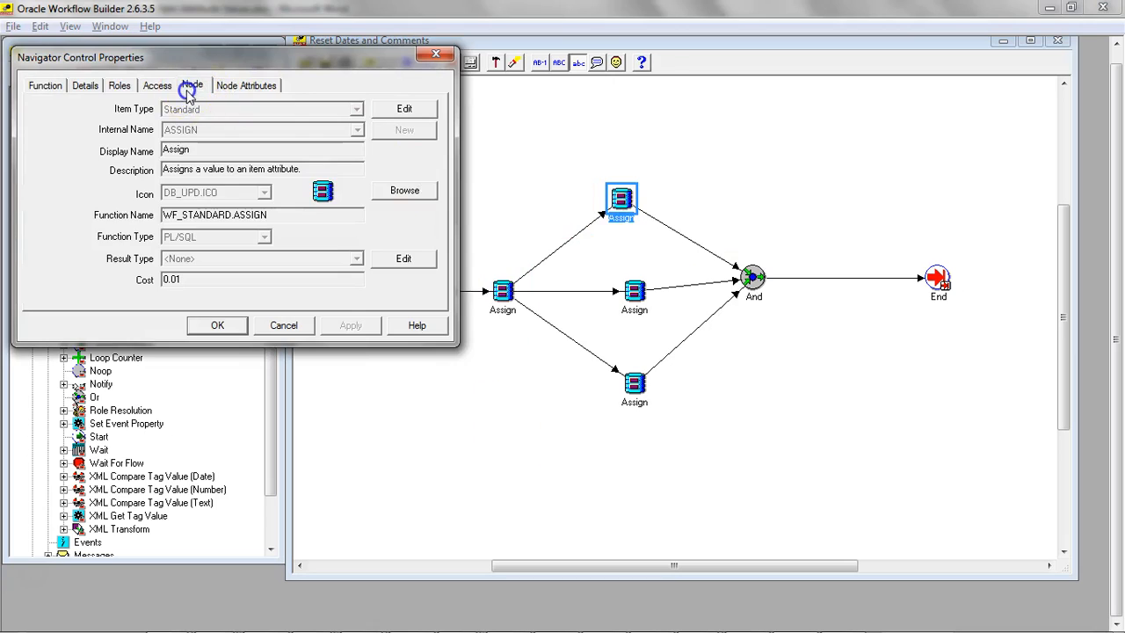
left_click(193, 82)
key("alt+Tab")
left_click_drag(678, 252, 499, 289)
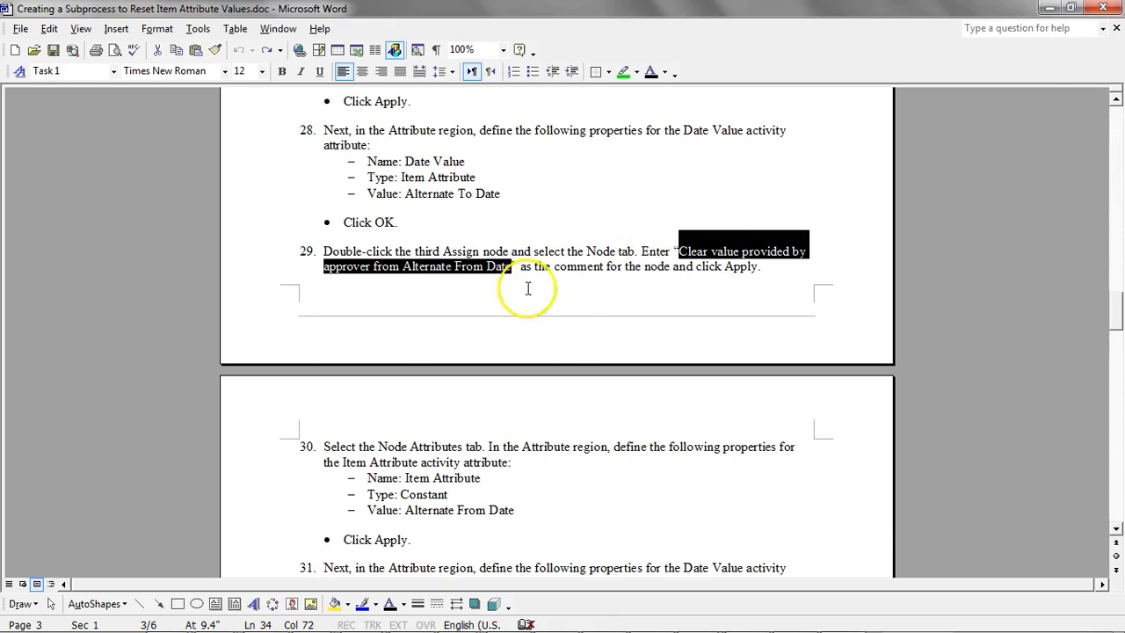
key("alt+Tab")
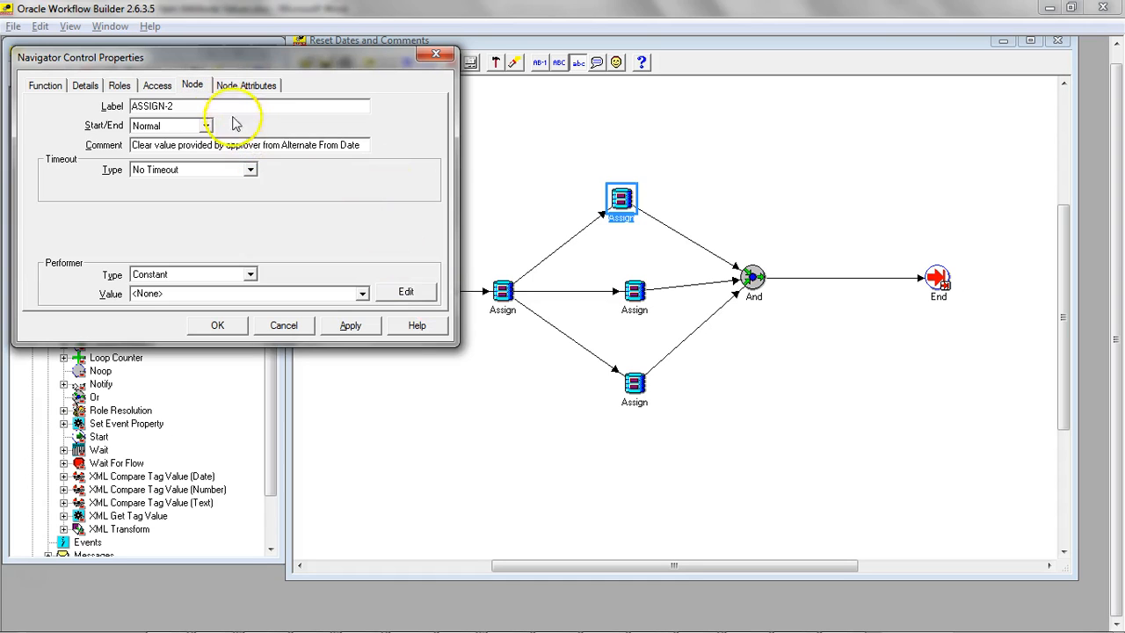
Step: Set the third Assign node's Item Attribute to the constant value Alternate From Date
left_click(249, 83)
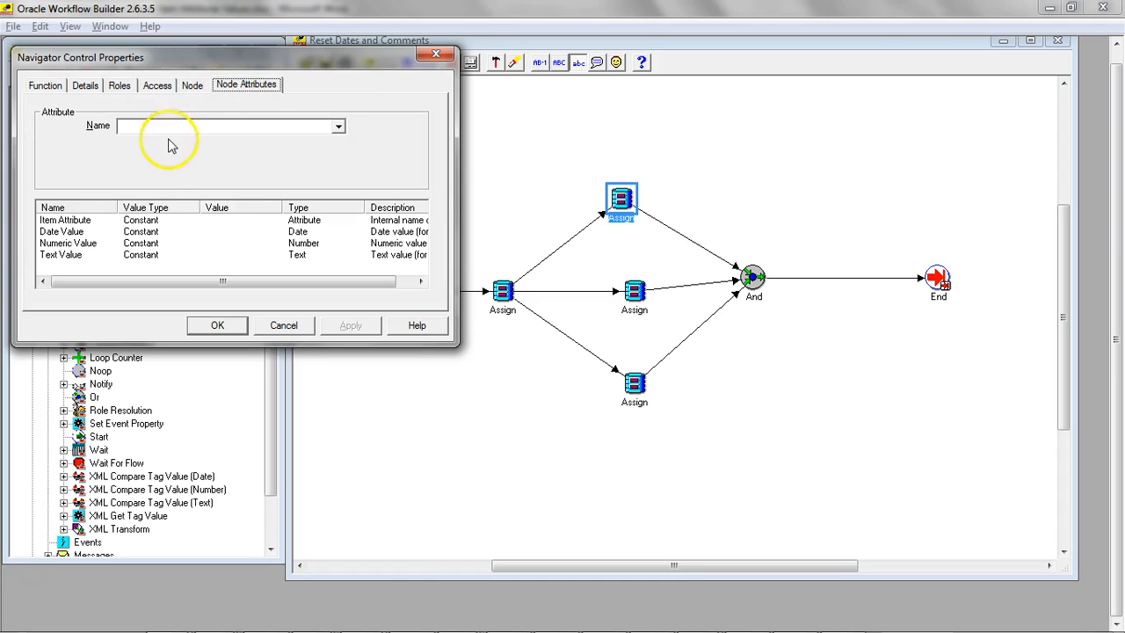
left_click(77, 221)
left_click(189, 178)
key("a")
left_click(218, 173)
key("a")
left_click(218, 174)
left_click(220, 173)
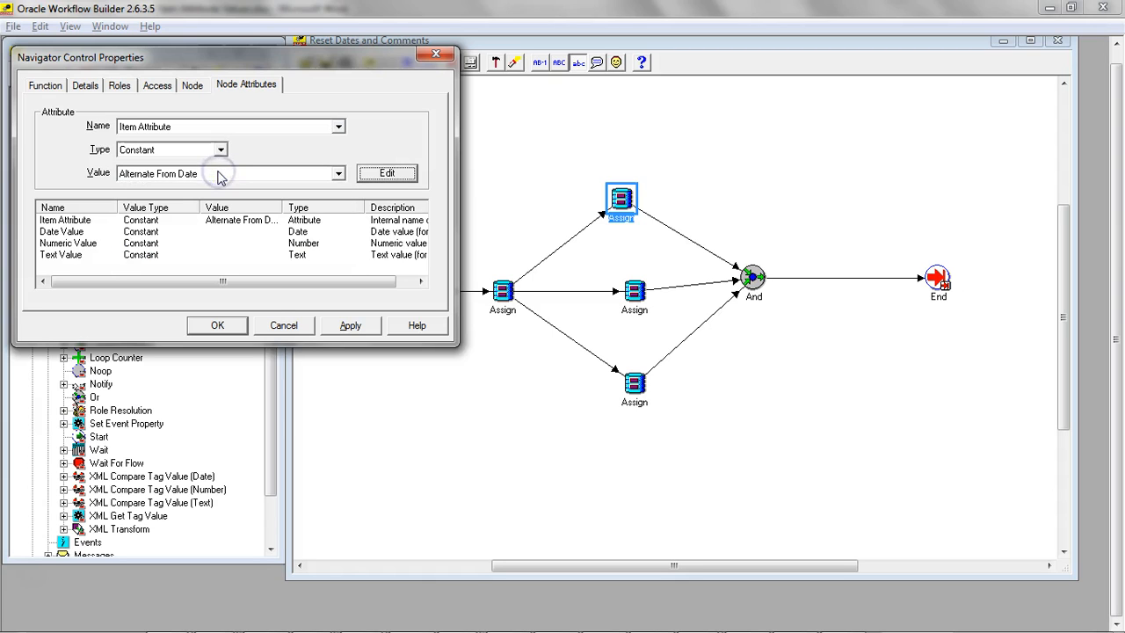
Step: Leave the third Assign node's Date Value as a blank constant, then apply and close its properties
left_click(74, 232)
left_click(199, 171)
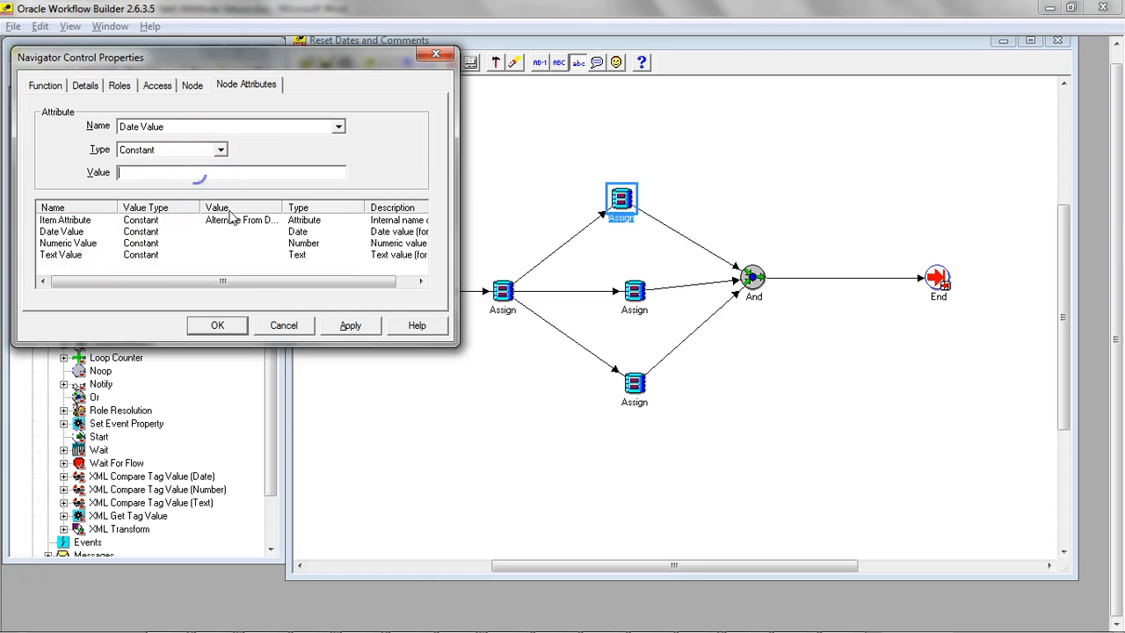
left_click(55, 219)
left_click(212, 174)
left_click(55, 231)
left_click(348, 325)
left_click(218, 325)
Step: Set the fourth Assign node's comment to "Clear value provided by approver from Alternate To Date", copied from step 32 of the Word document
left_click(631, 297)
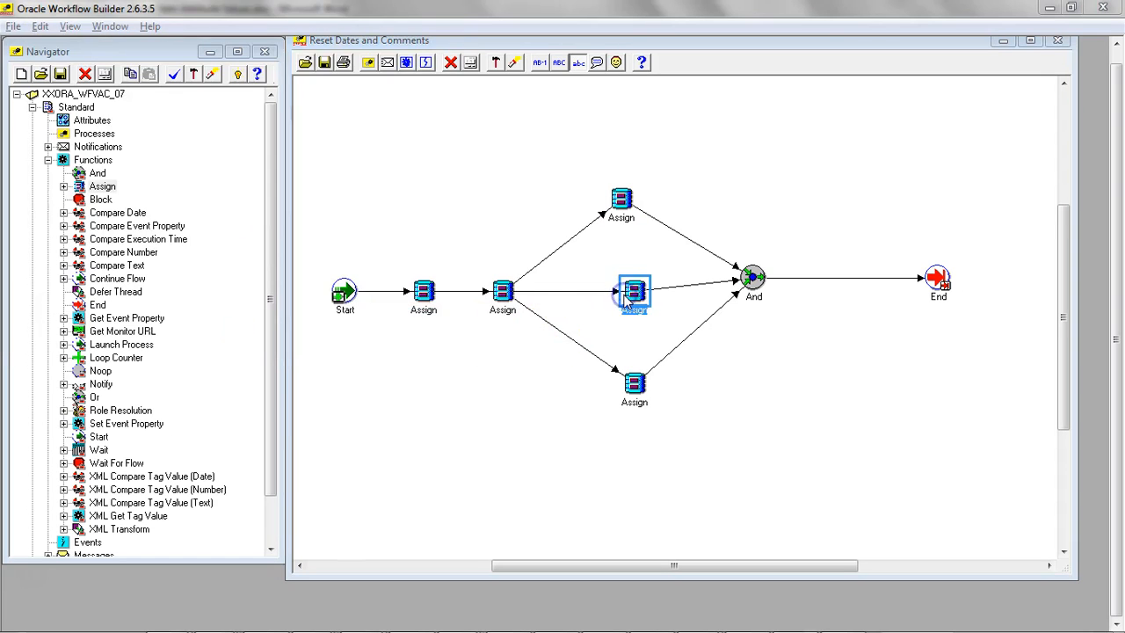
double_click(627, 301)
left_click(248, 85)
left_click(193, 96)
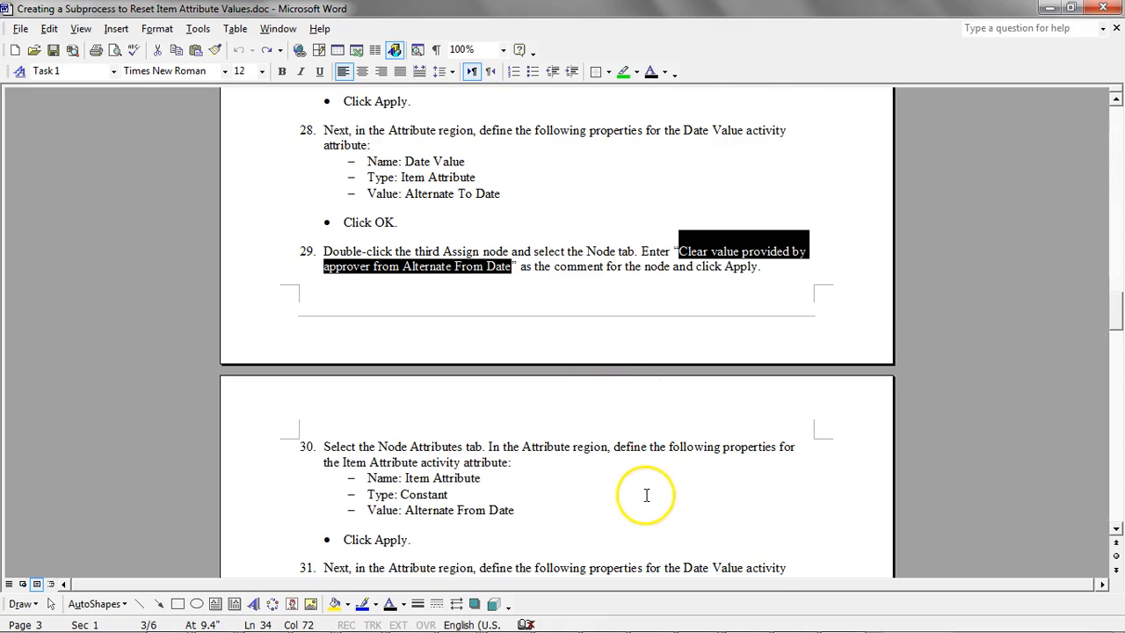
scroll(645, 494, "down", 1)
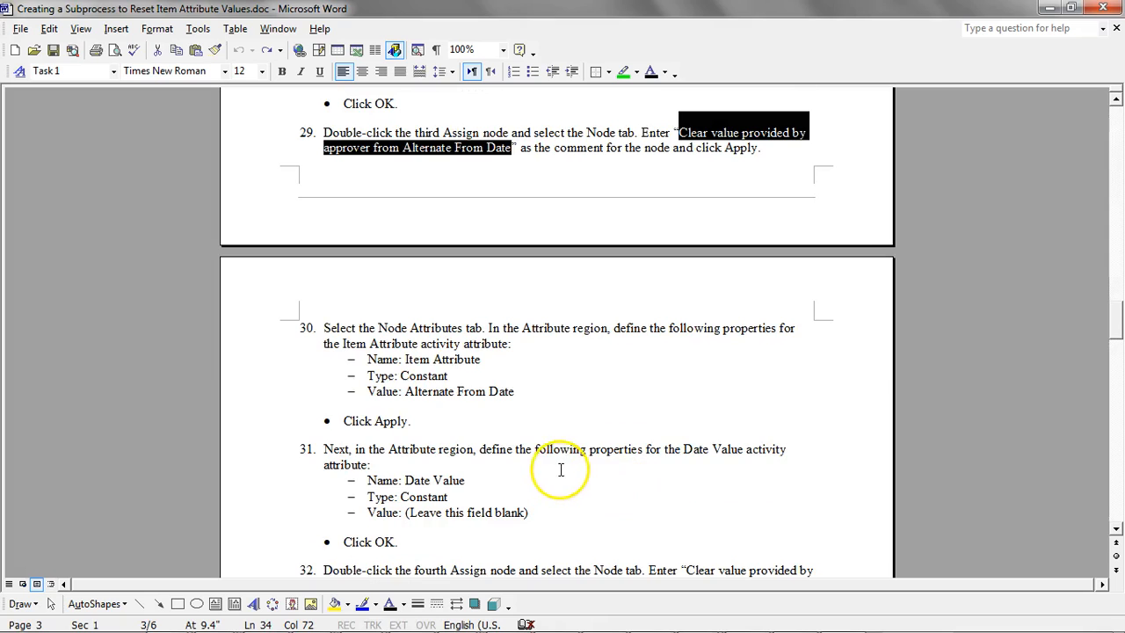
scroll(674, 422, "down", 4)
left_click_drag(689, 372, 498, 389)
key("ctrl+c")
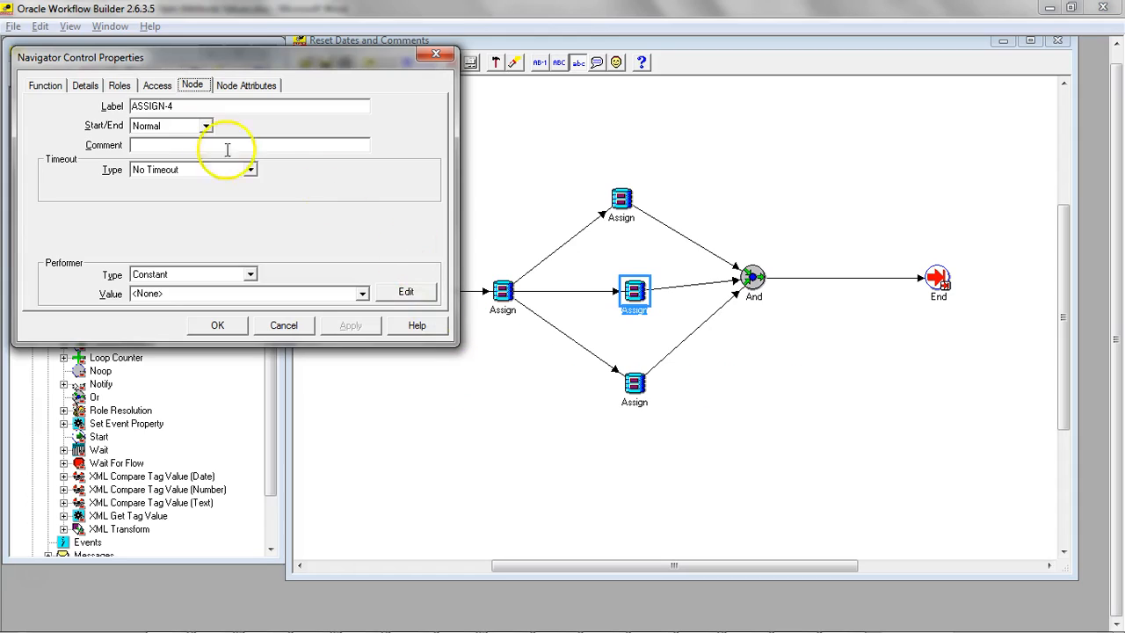
left_click(176, 146)
key("ctrl+v")
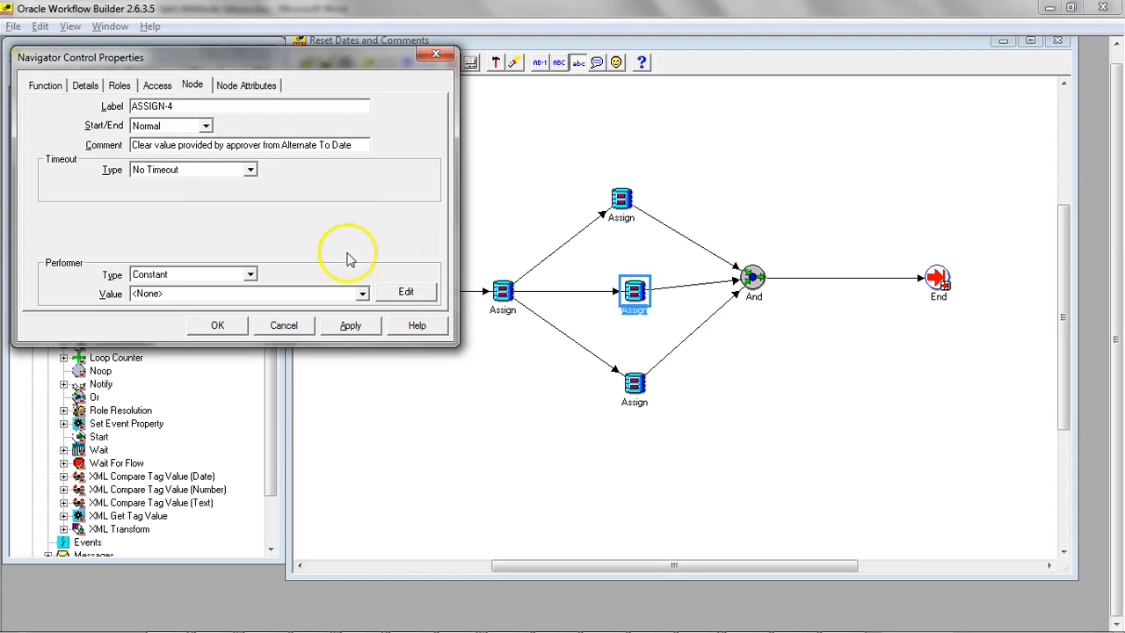
Step: Set the fourth Assign node's Item Attribute to the constant value Alternate To Date and save its properties
left_click(246, 84)
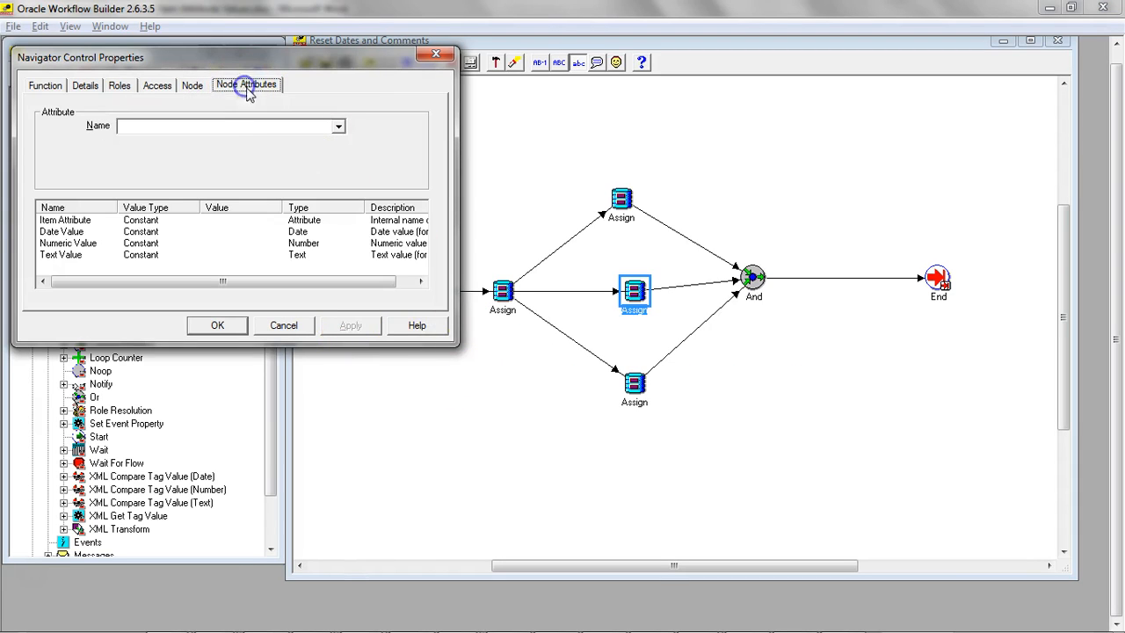
left_click(66, 220)
left_click(221, 174)
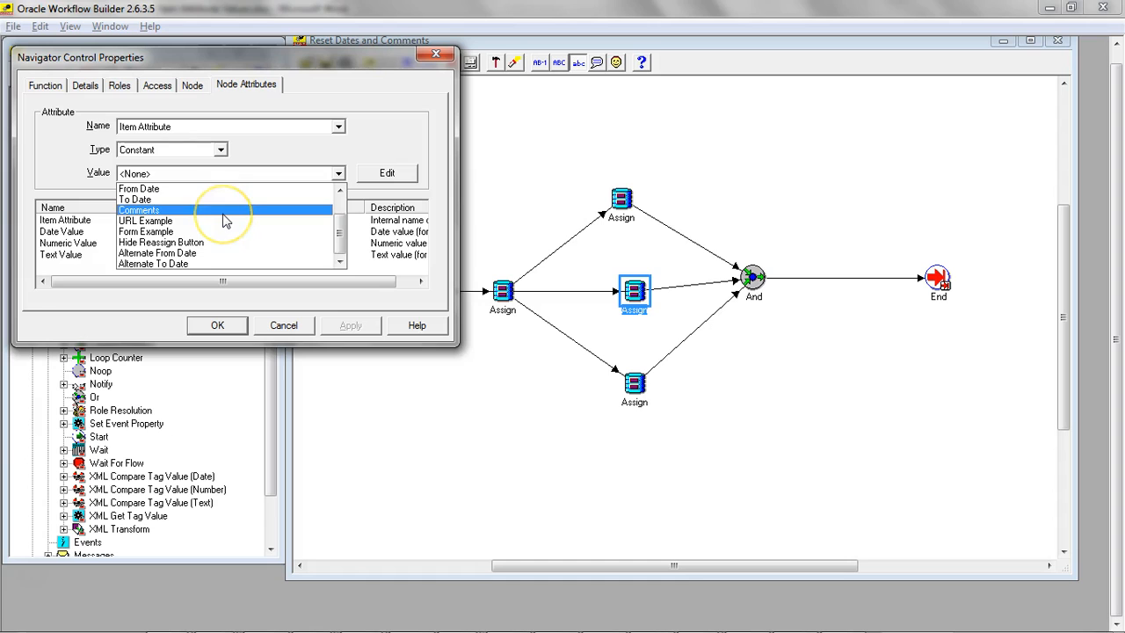
left_click(189, 263)
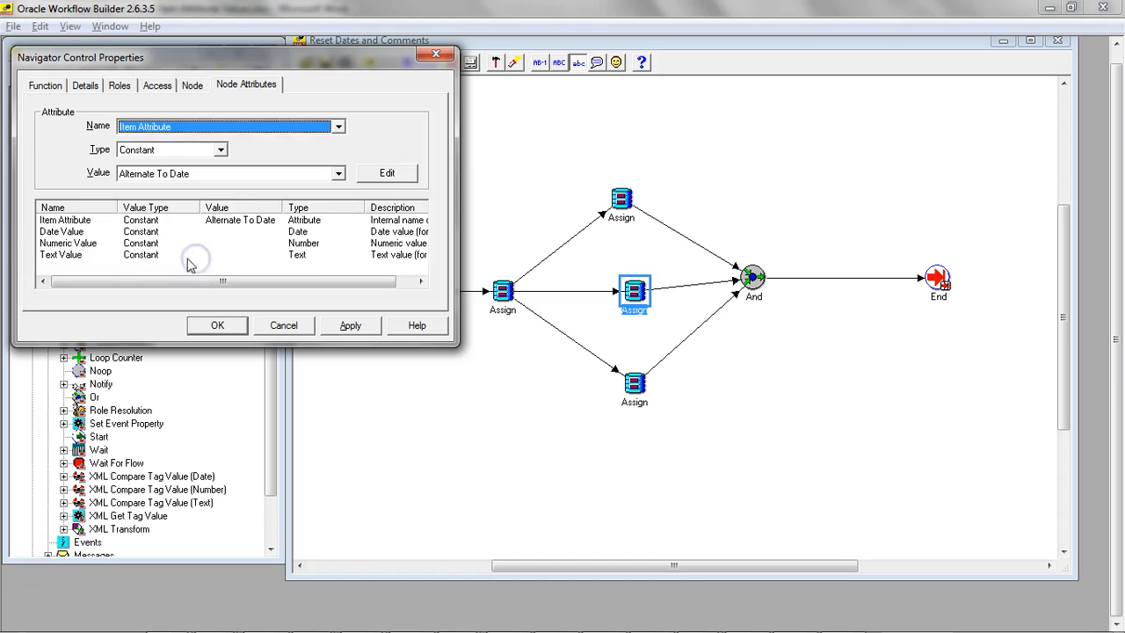
left_click(75, 244)
left_click(350, 325)
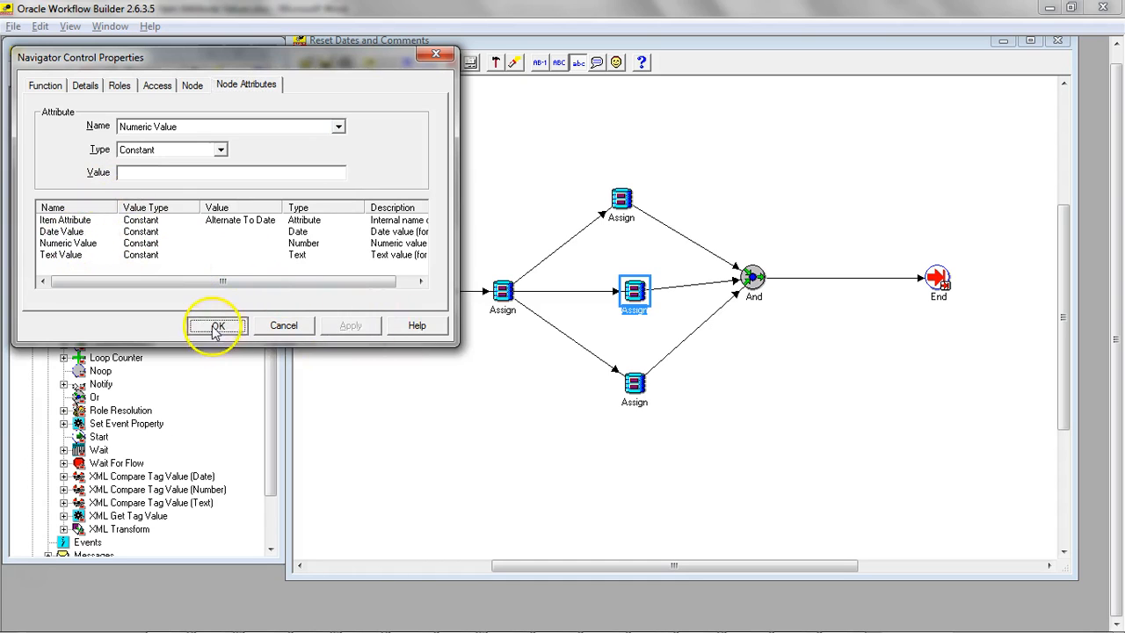
left_click(217, 327)
Step: Set the fifth Assign node's comment to "Clear value provided by approver from Comments", copied from step 35 of the Word document
key("alt+Tab")
scroll(567, 461, "down", 2)
scroll(558, 471, "down", 3)
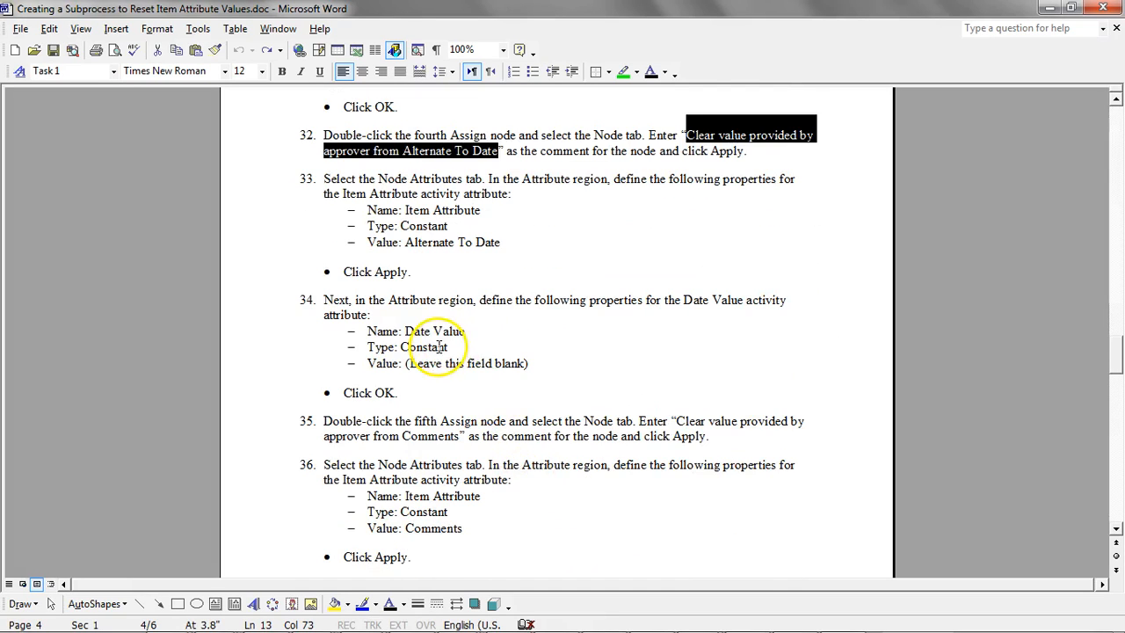
scroll(572, 381, "down", 2)
left_click_drag(676, 342, 463, 357)
key("ctrl+c")
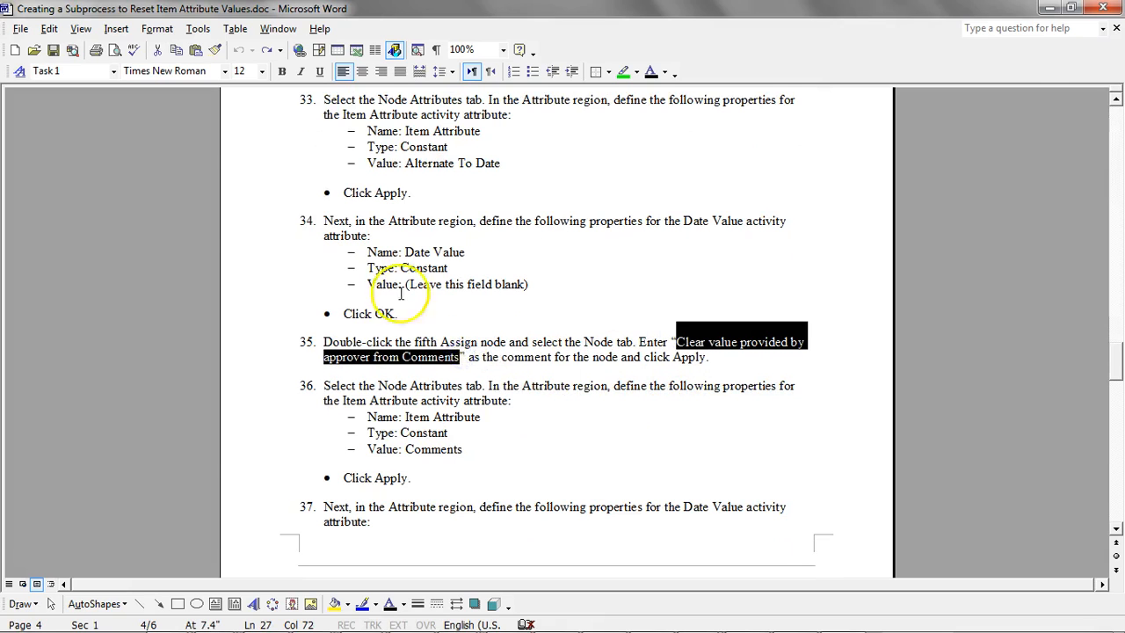
key("alt+Tab")
left_click(635, 387)
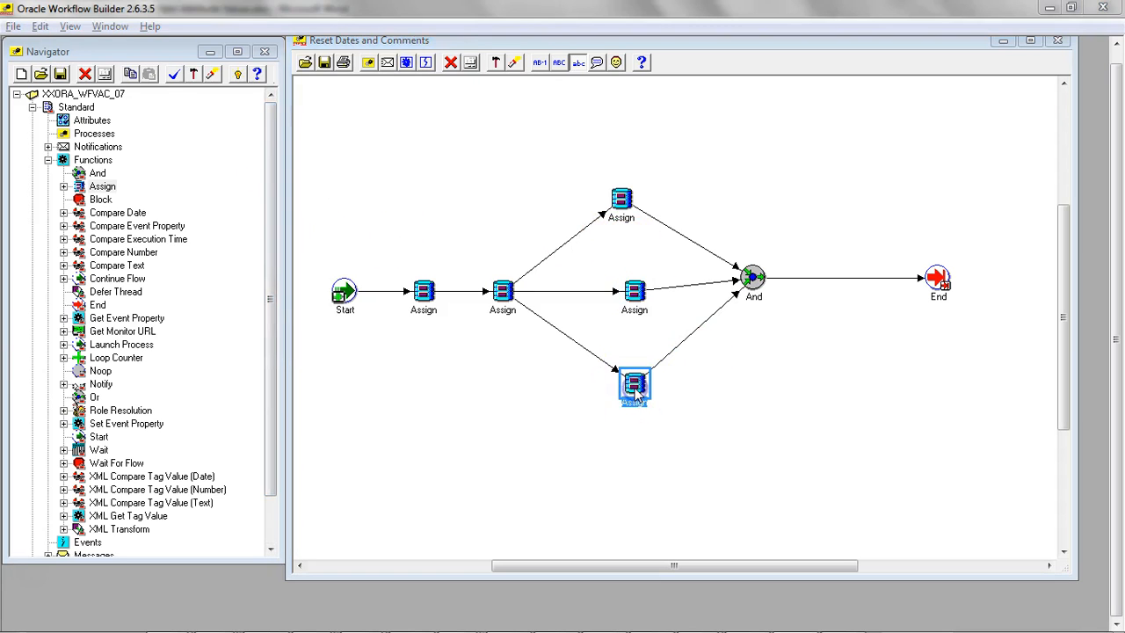
double_click(634, 391)
left_click(192, 85)
left_click(186, 144)
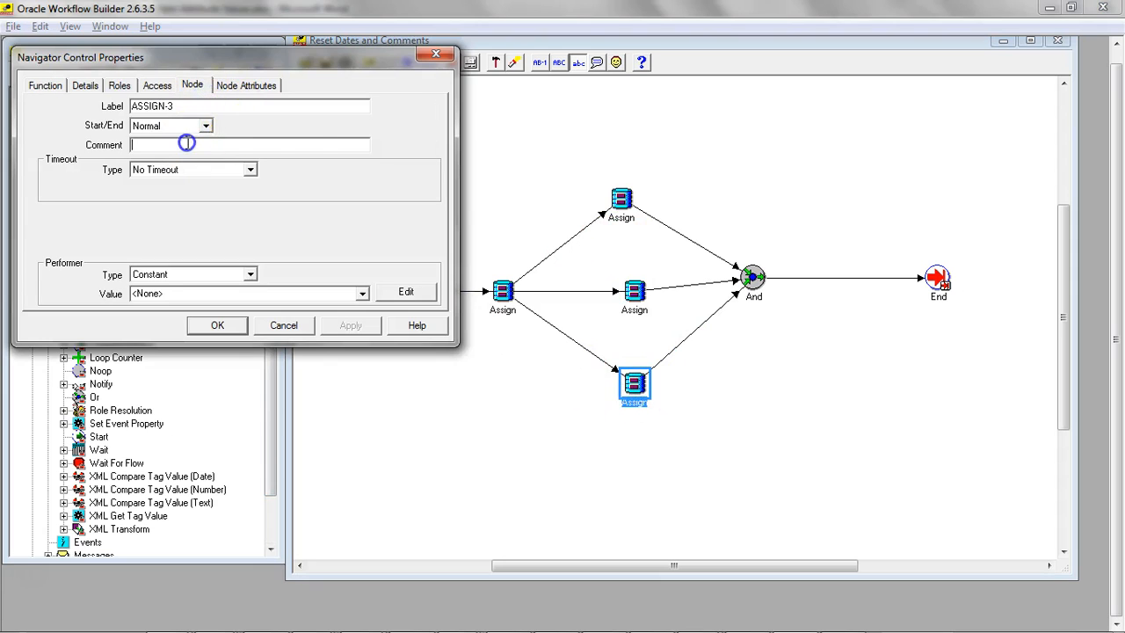
key("ctrl+v")
Step: Set the fifth Assign node's Item Attribute to the constant value Comments, leave Date Value blank, and save its properties
left_click(247, 86)
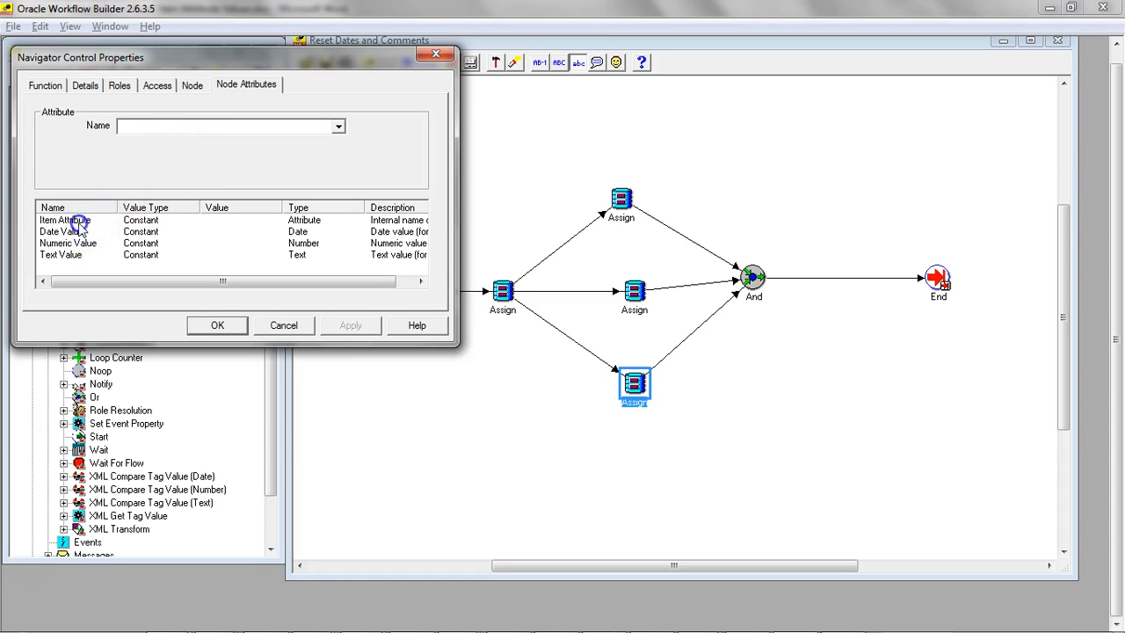
left_click(78, 225)
left_click(220, 174)
scroll(196, 221, "down", 1)
left_click(176, 207)
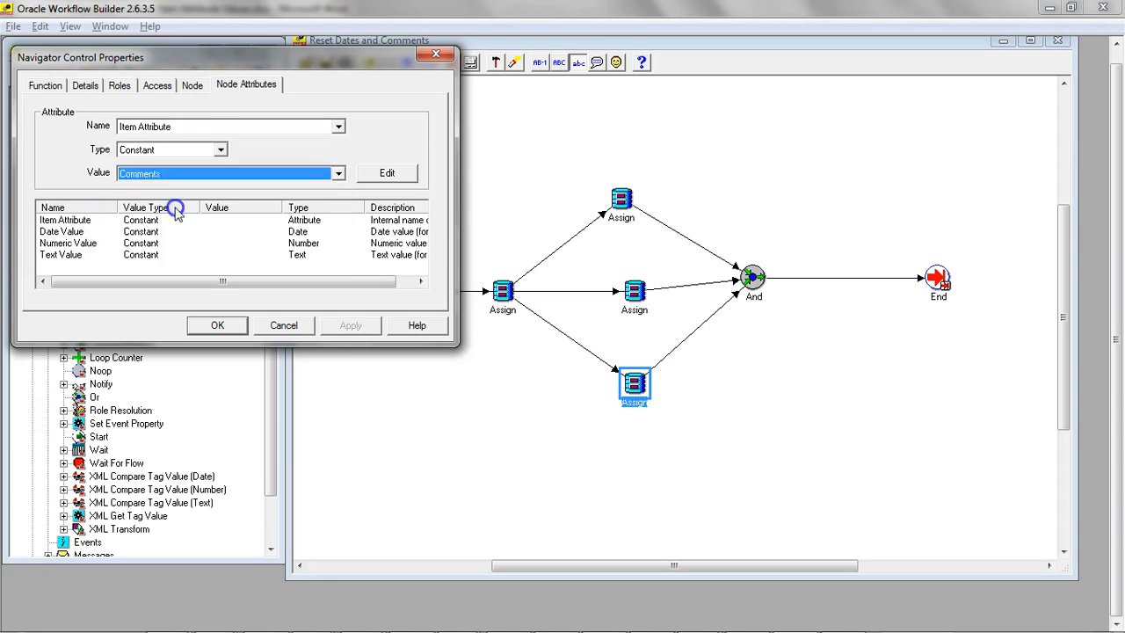
left_click(70, 232)
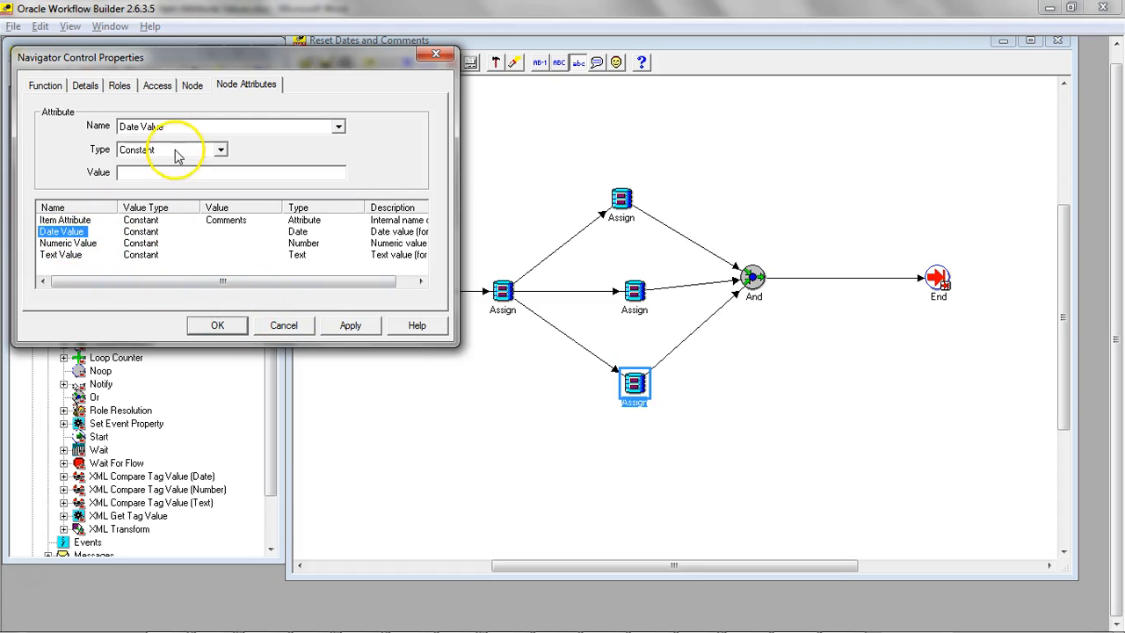
left_click(341, 325)
left_click(218, 326)
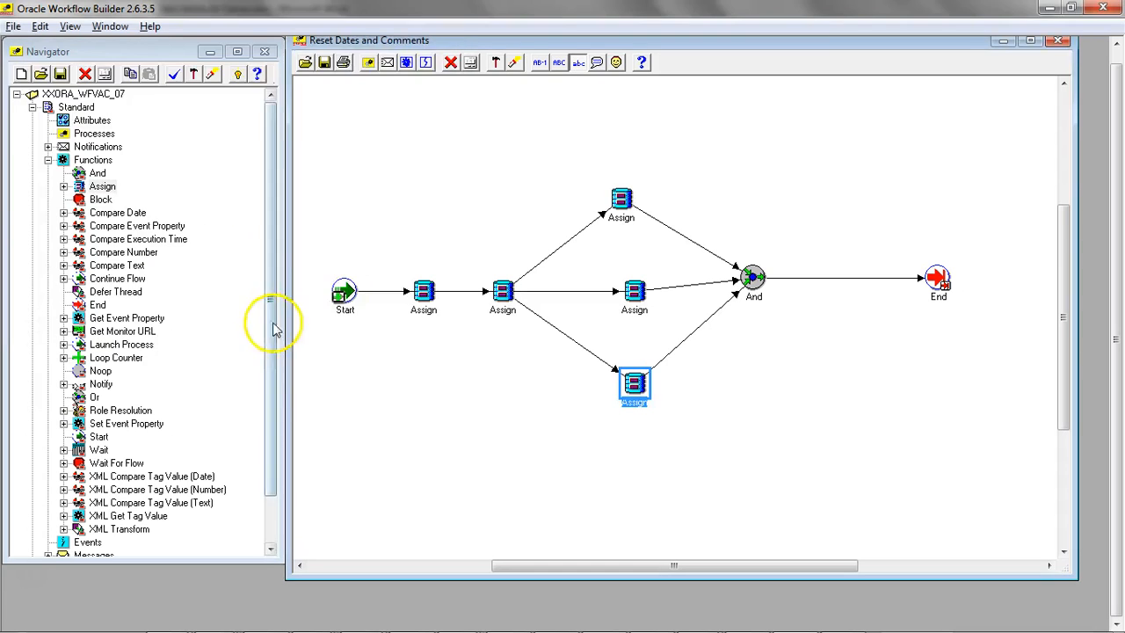
Step: Check steps 37 to 39 in the Word document and save the workflow definition as XXORA_WFVAC_08_1 in the wf-00-10 folder
key("alt+Tab")
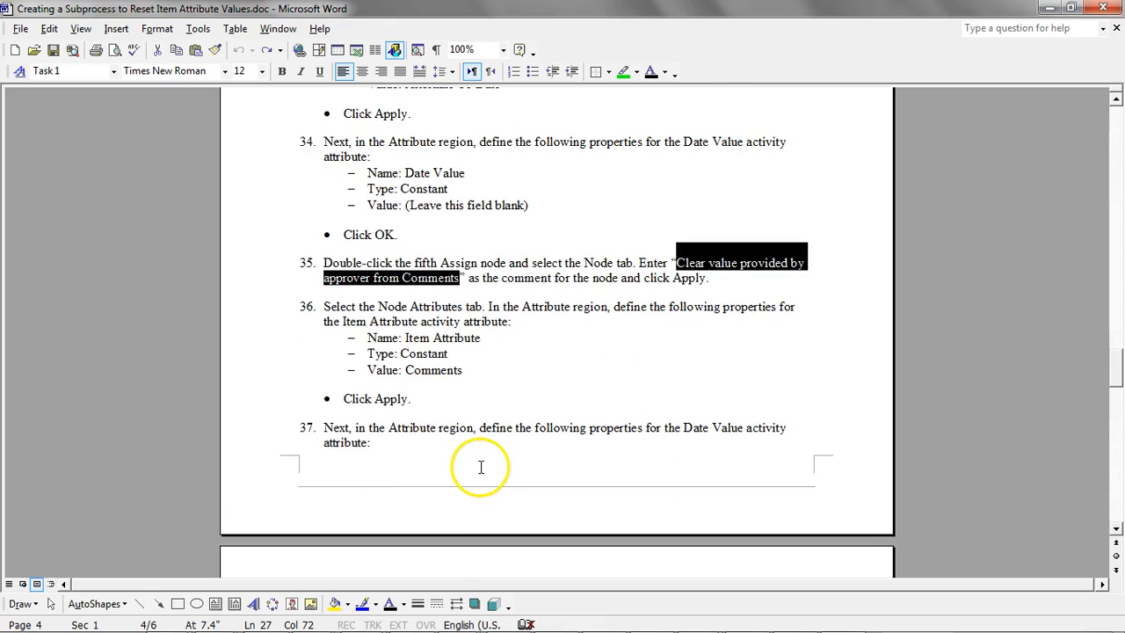
scroll(480, 467, "down", 7)
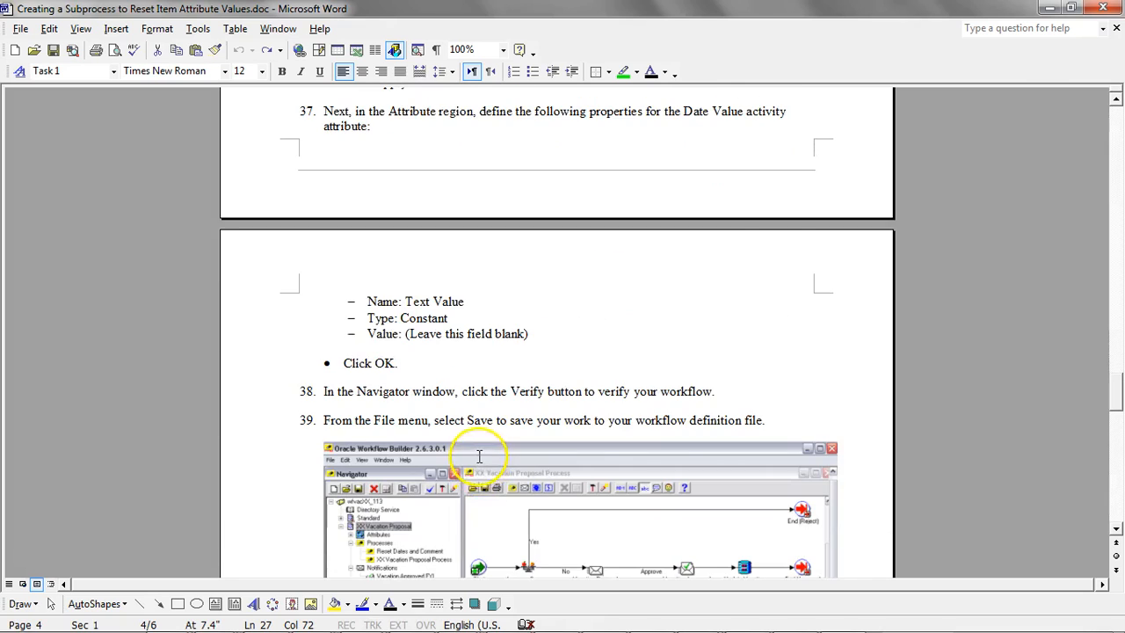
key("alt+Tab")
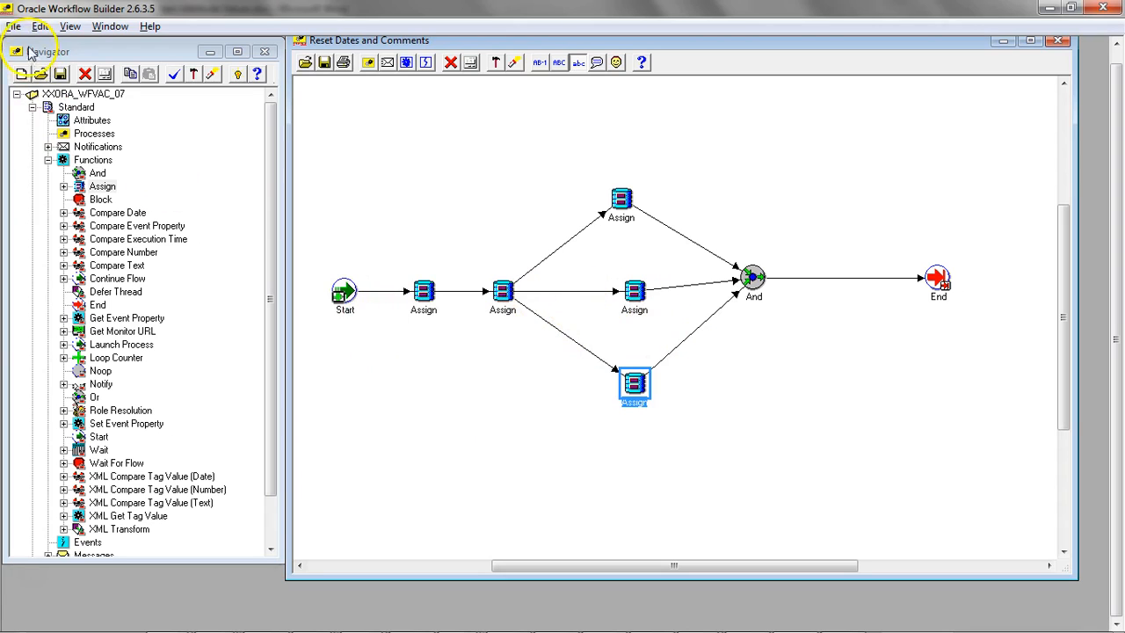
left_click(13, 26)
left_click(40, 102)
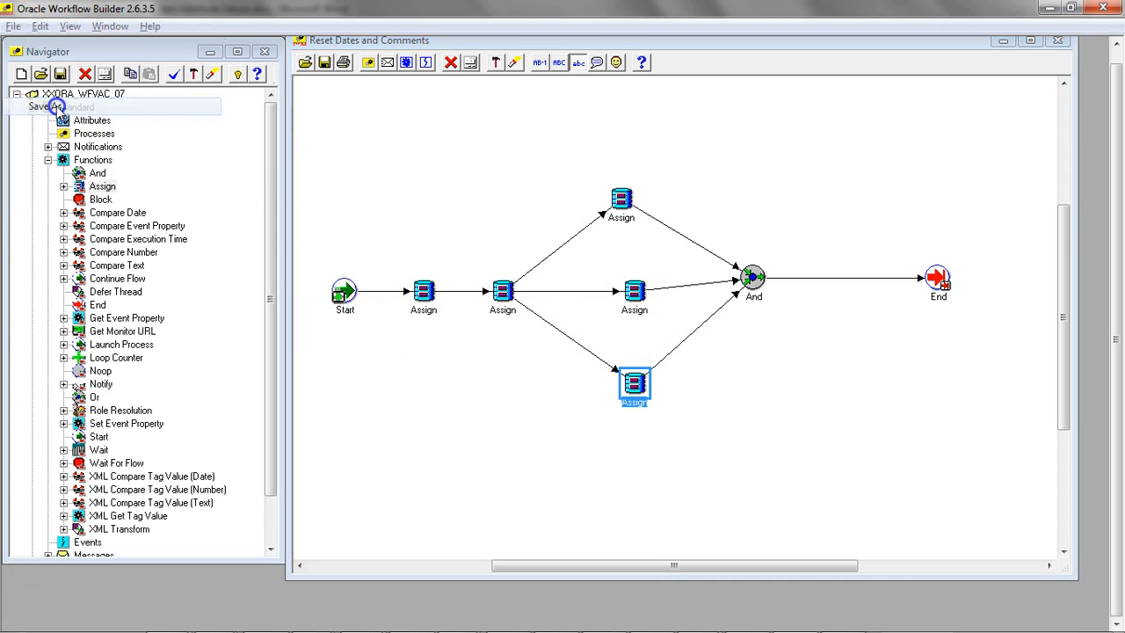
left_click(561, 276)
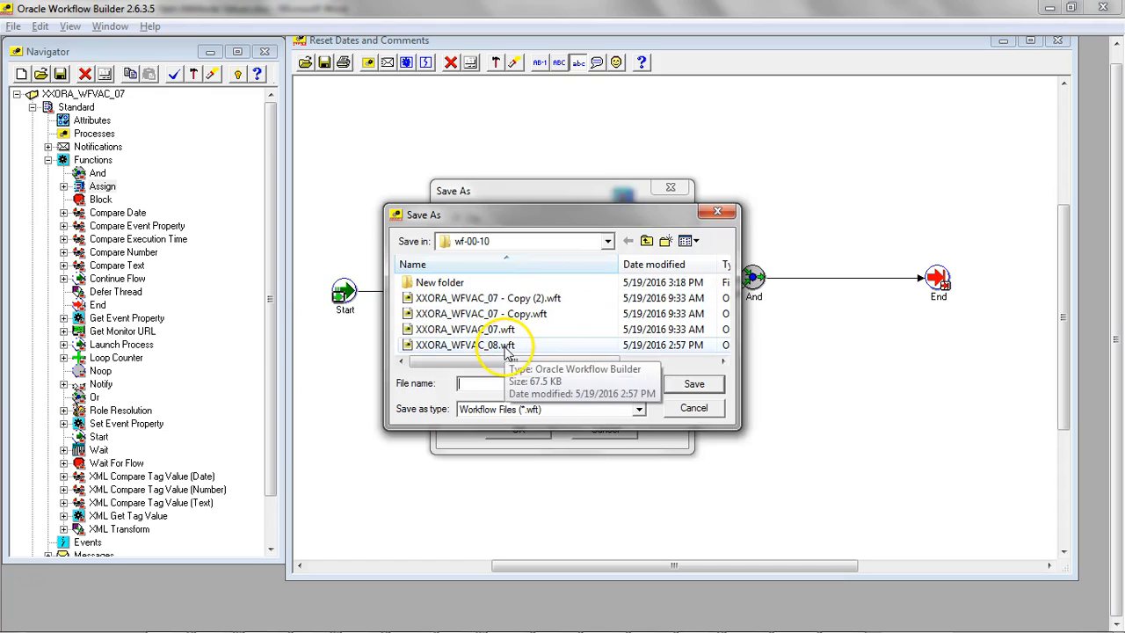
left_click(501, 346)
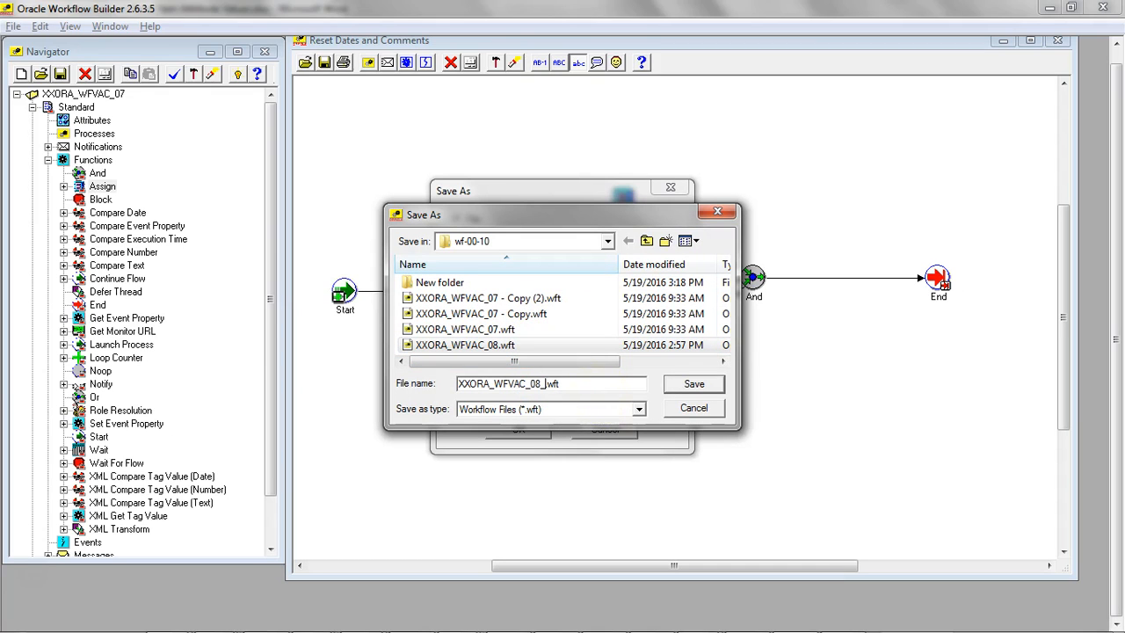
left_click(698, 385)
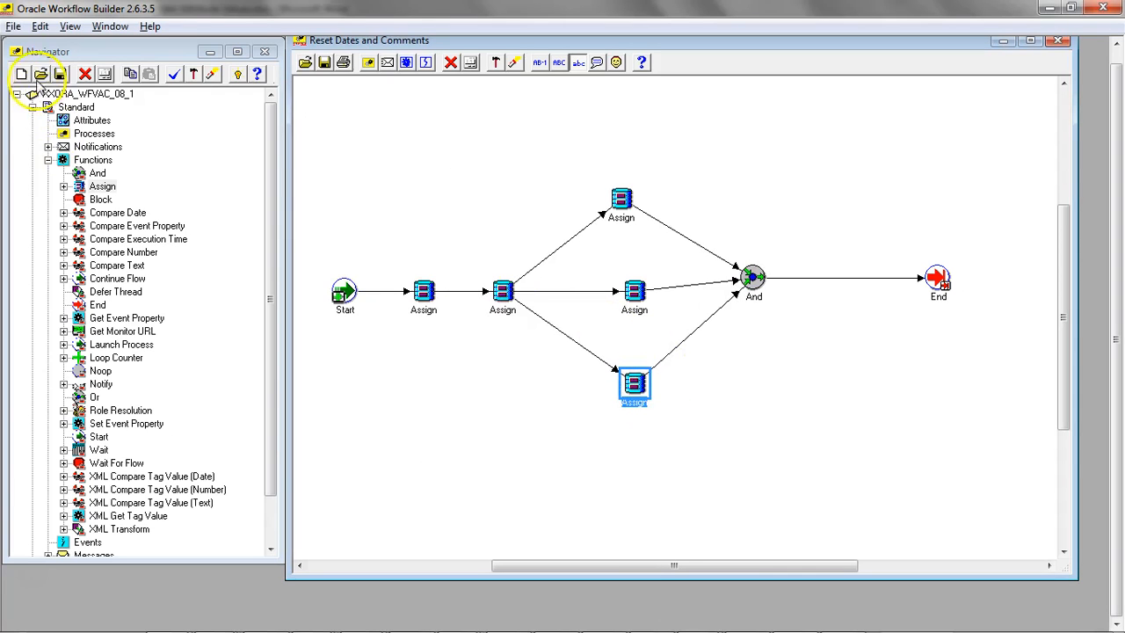
left_click(14, 26)
left_click(85, 172)
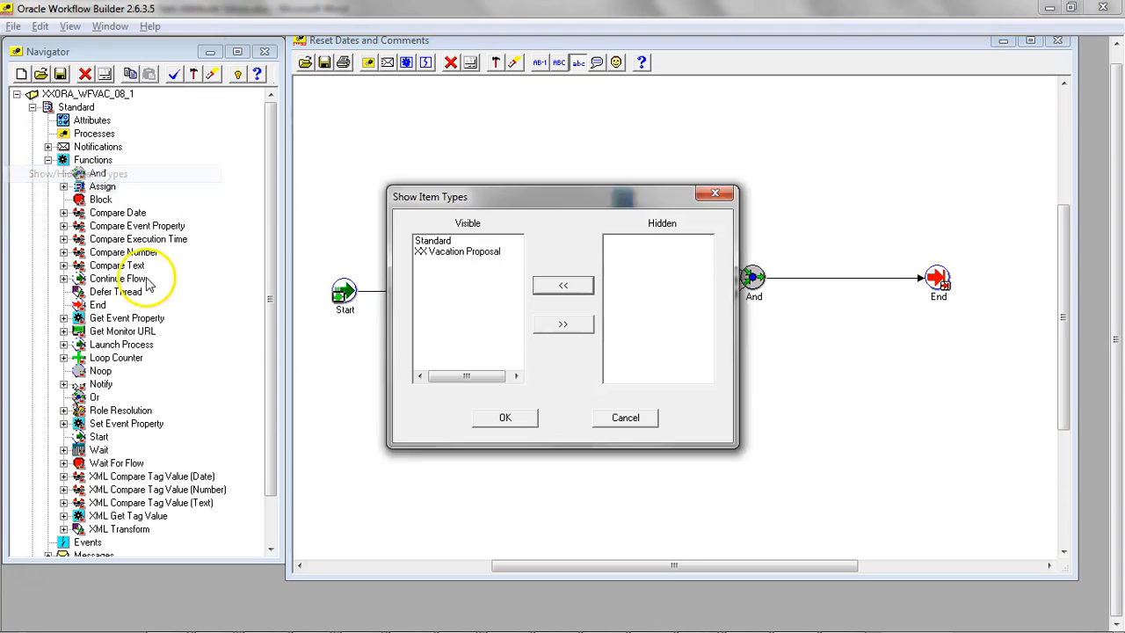
left_click(626, 419)
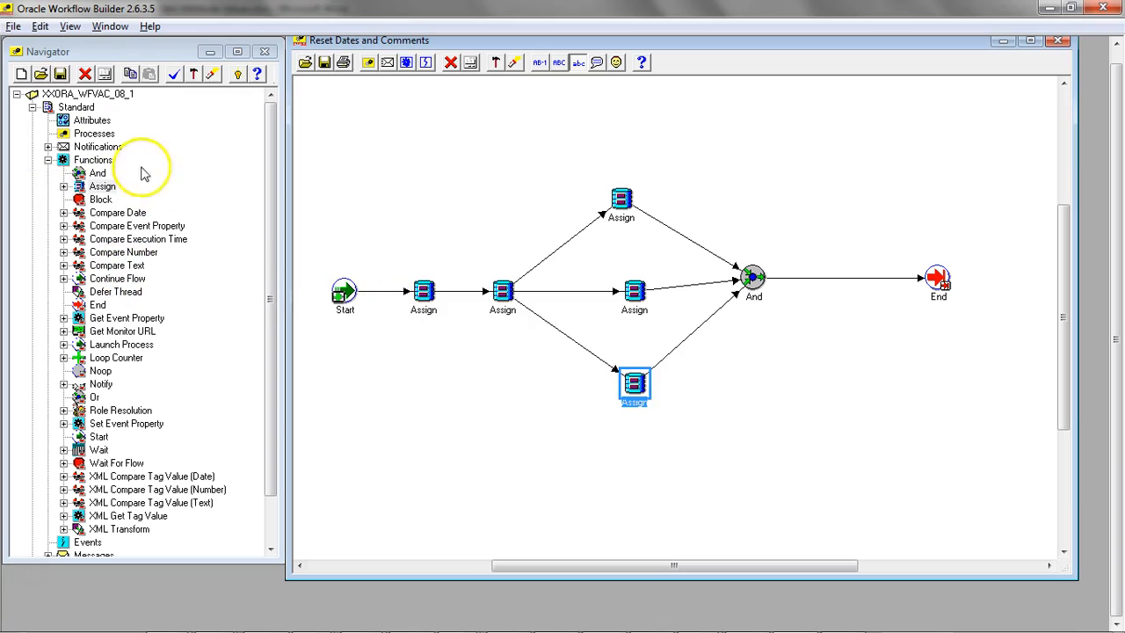
Step: Verify the XXORA_WFVAC_08_1 workflow definition and save it to its file
left_click(86, 93)
left_click(14, 27)
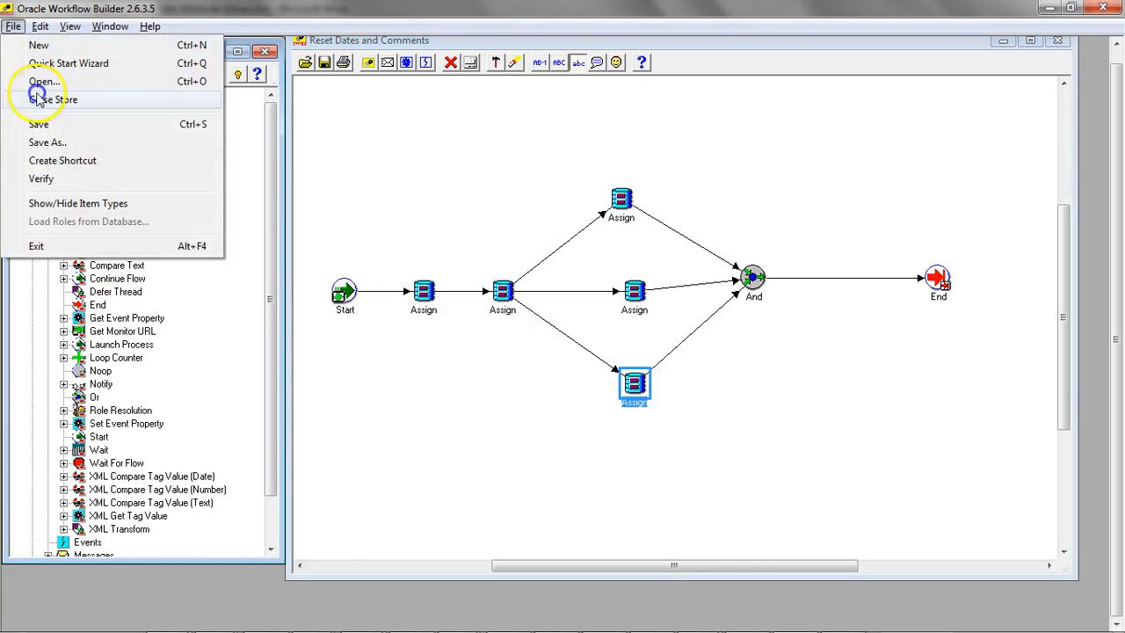
left_click(46, 175)
left_click(605, 376)
left_click(56, 76)
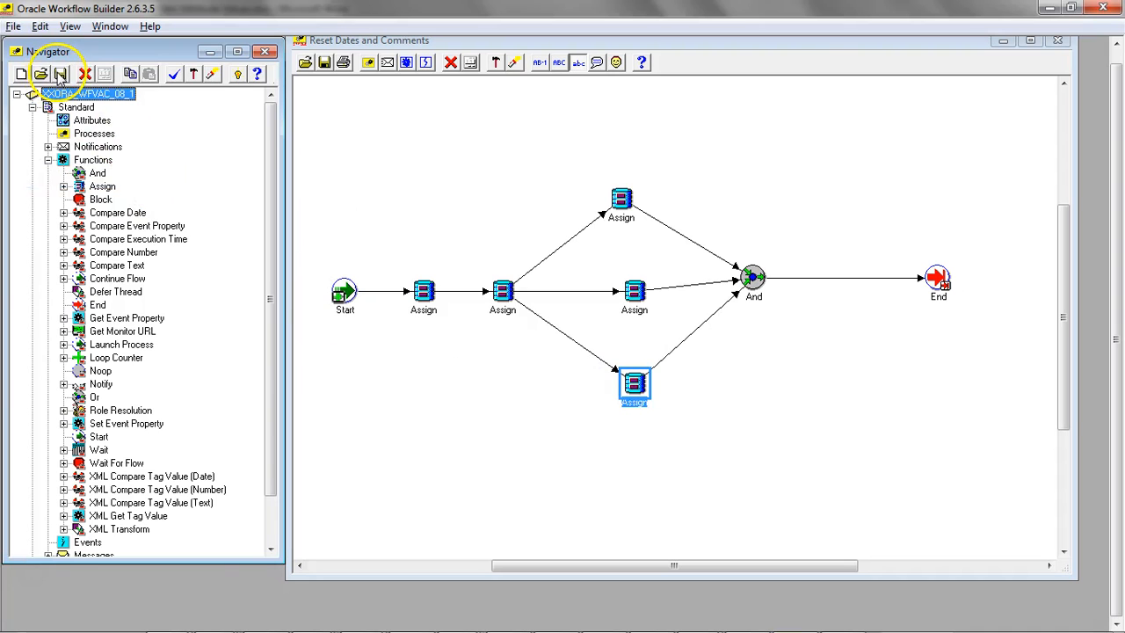
Step: Start a Save As of the workflow definition with Database as the destination
left_click(14, 26)
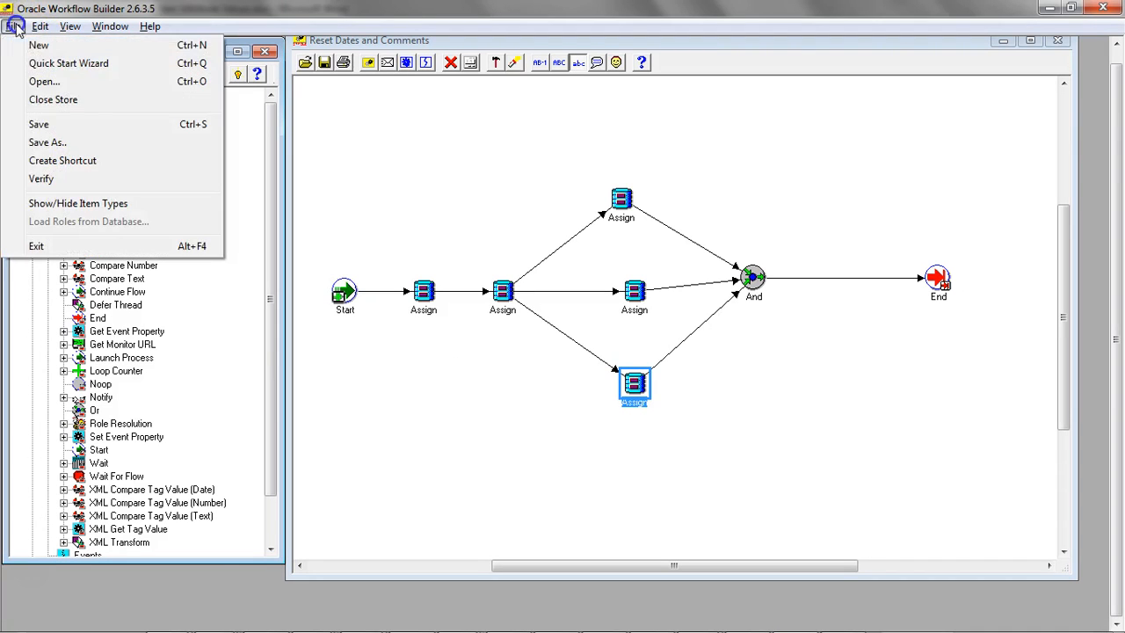
left_click(44, 140)
left_click(486, 303)
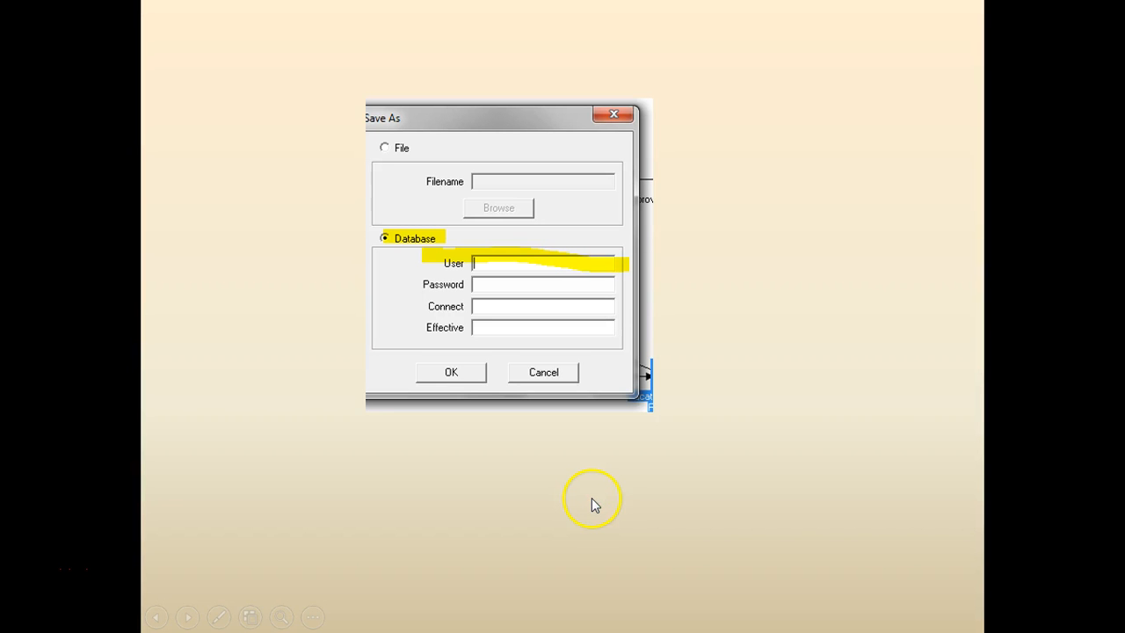
left_click(590, 499)
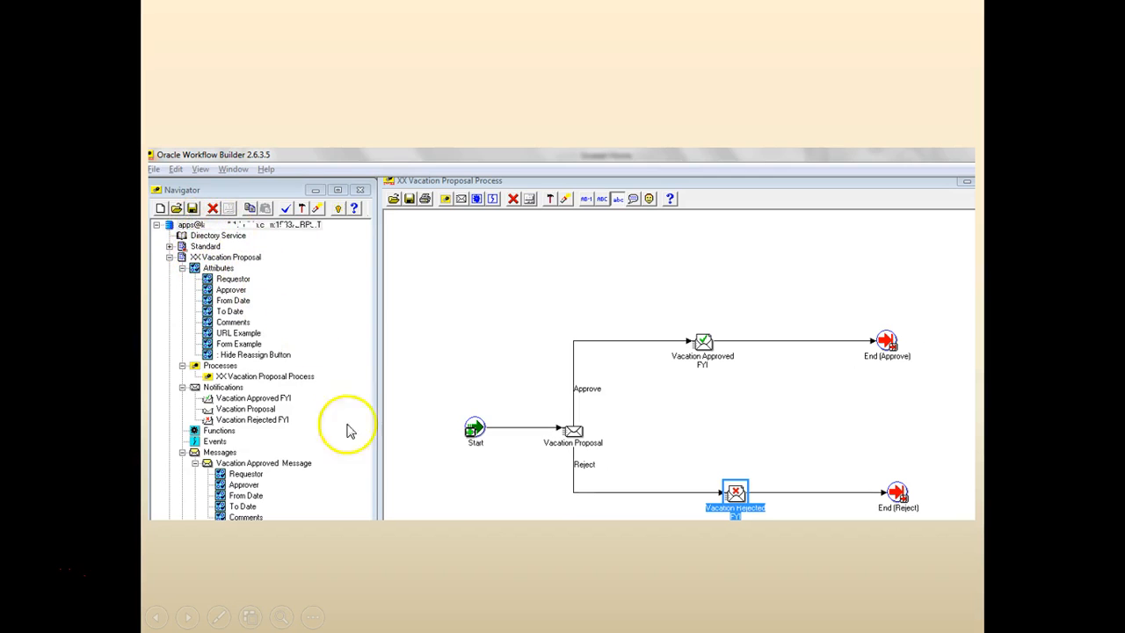
left_click(389, 488)
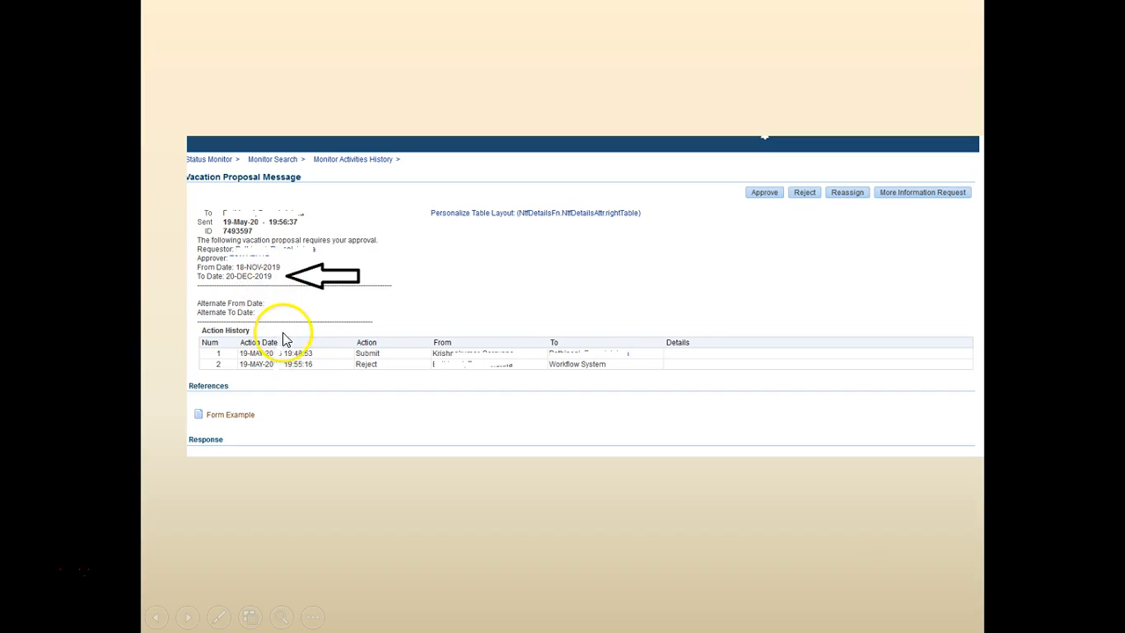
left_click(664, 294)
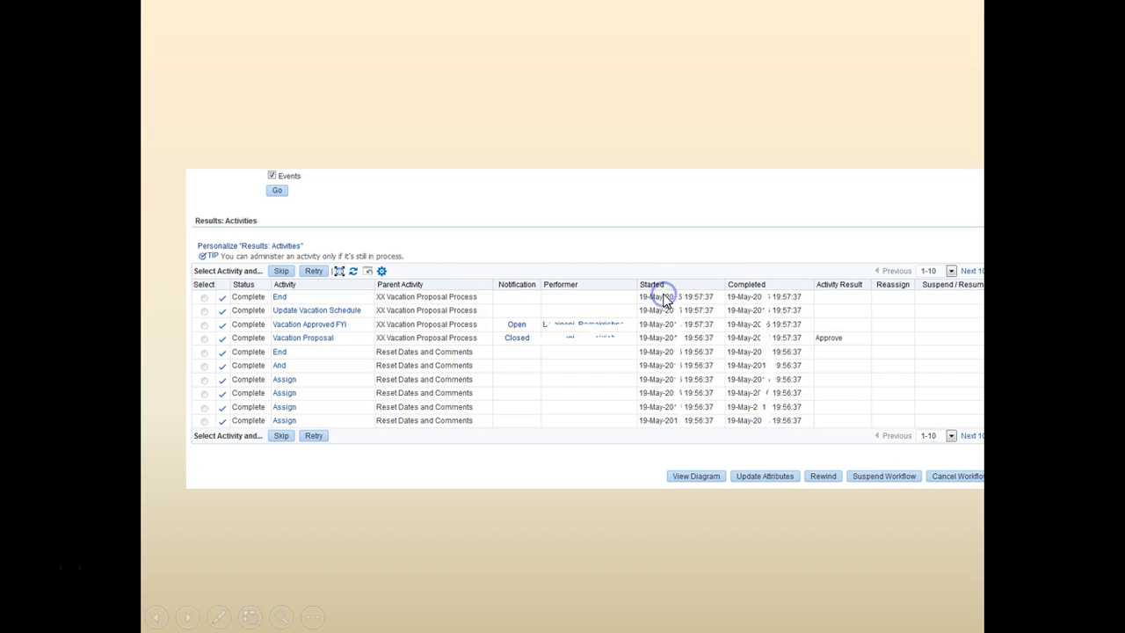